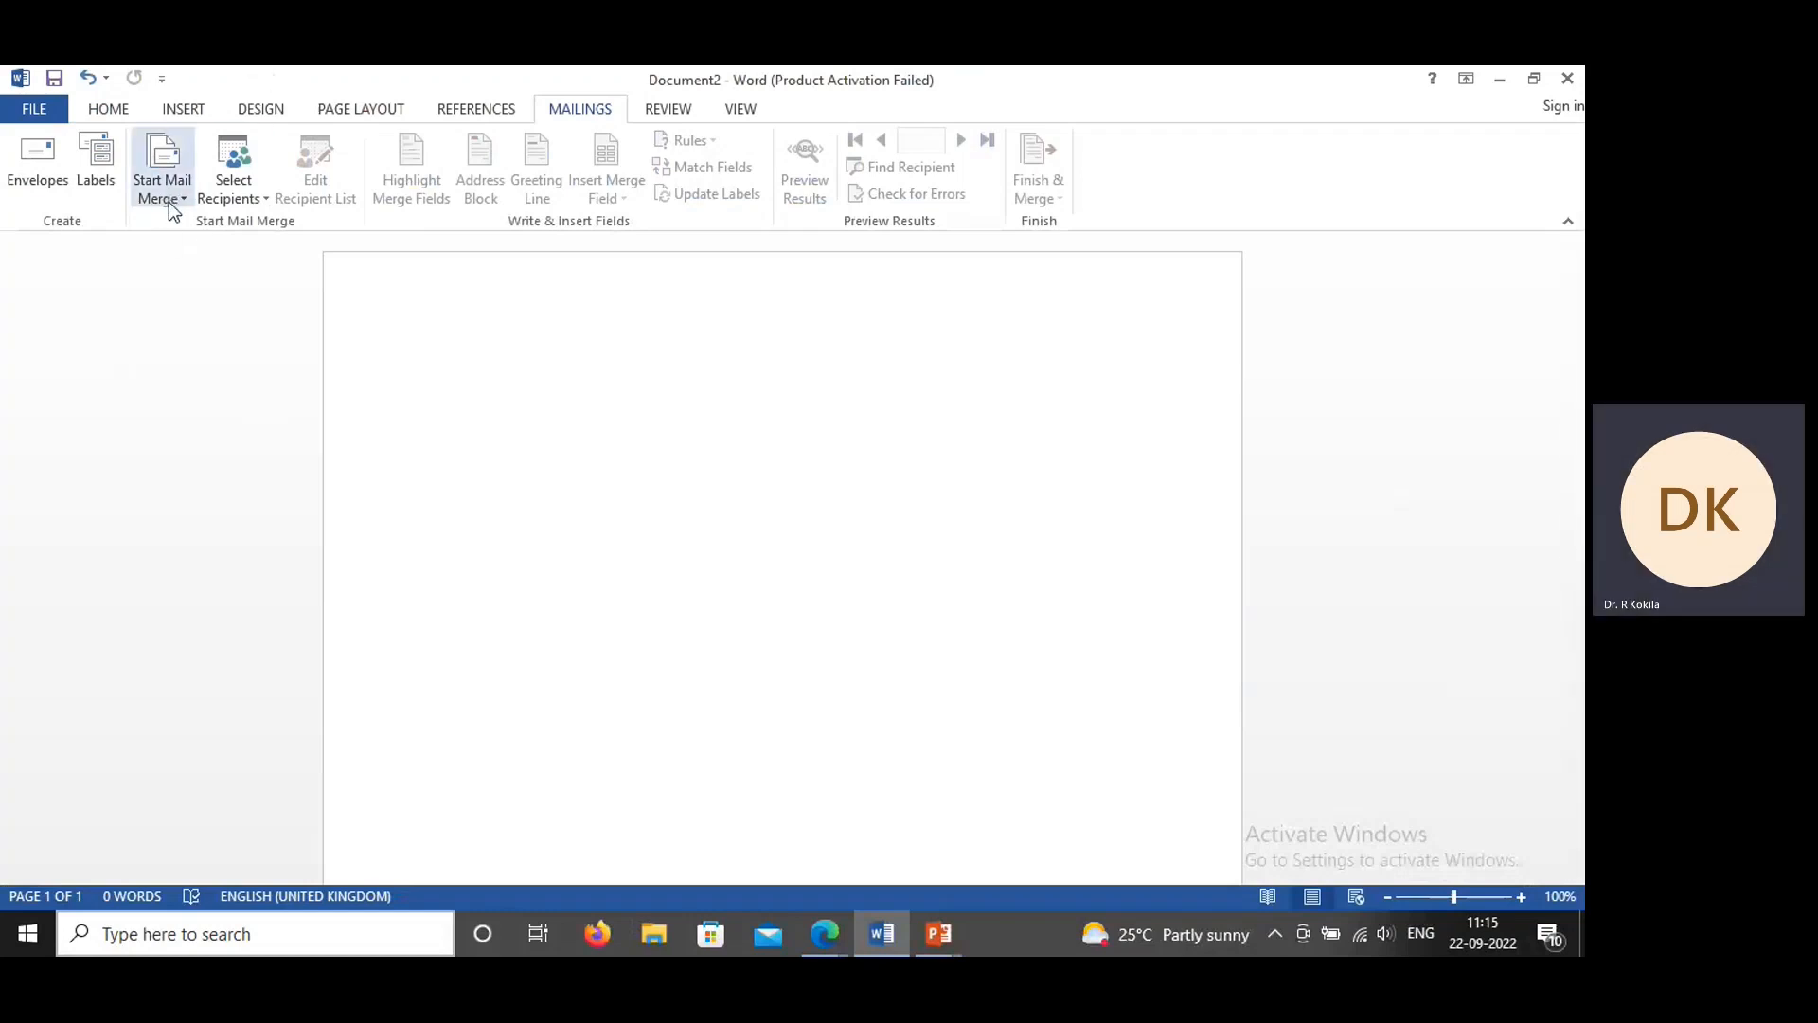
Step: Start a new recipient list for the mail merge and open its column customization
left_click(265, 198)
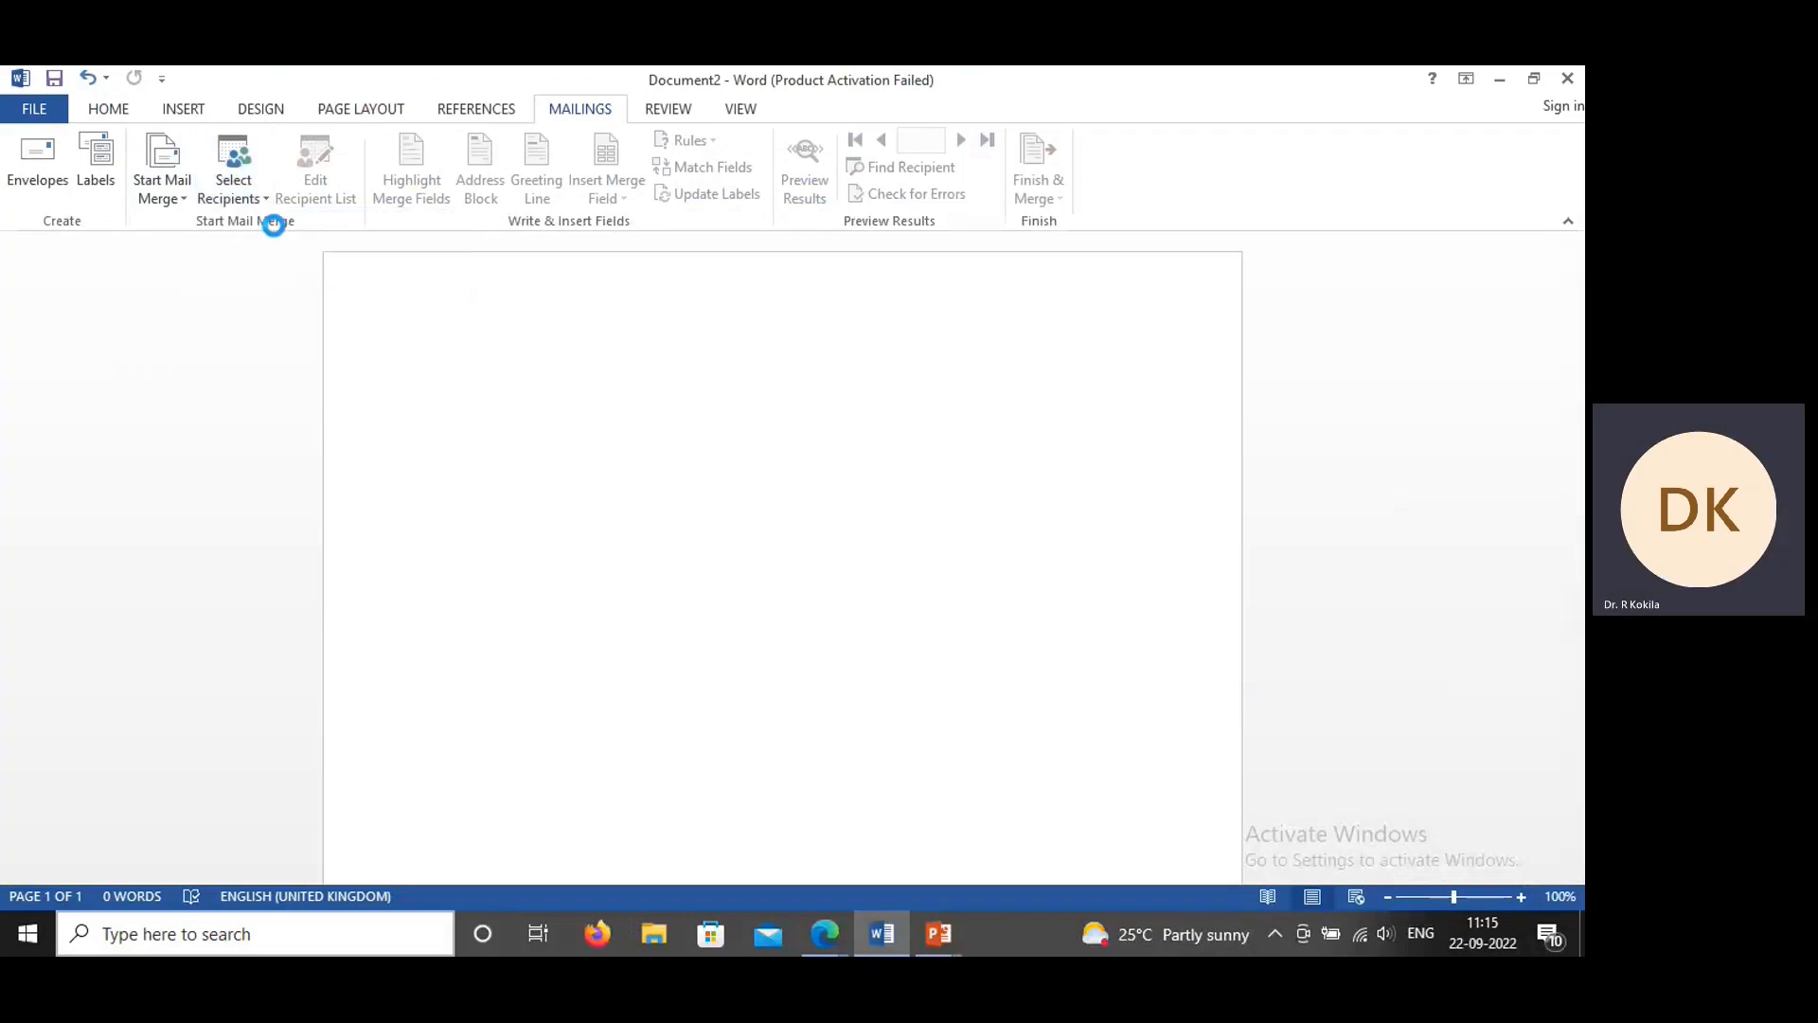
left_click(284, 223)
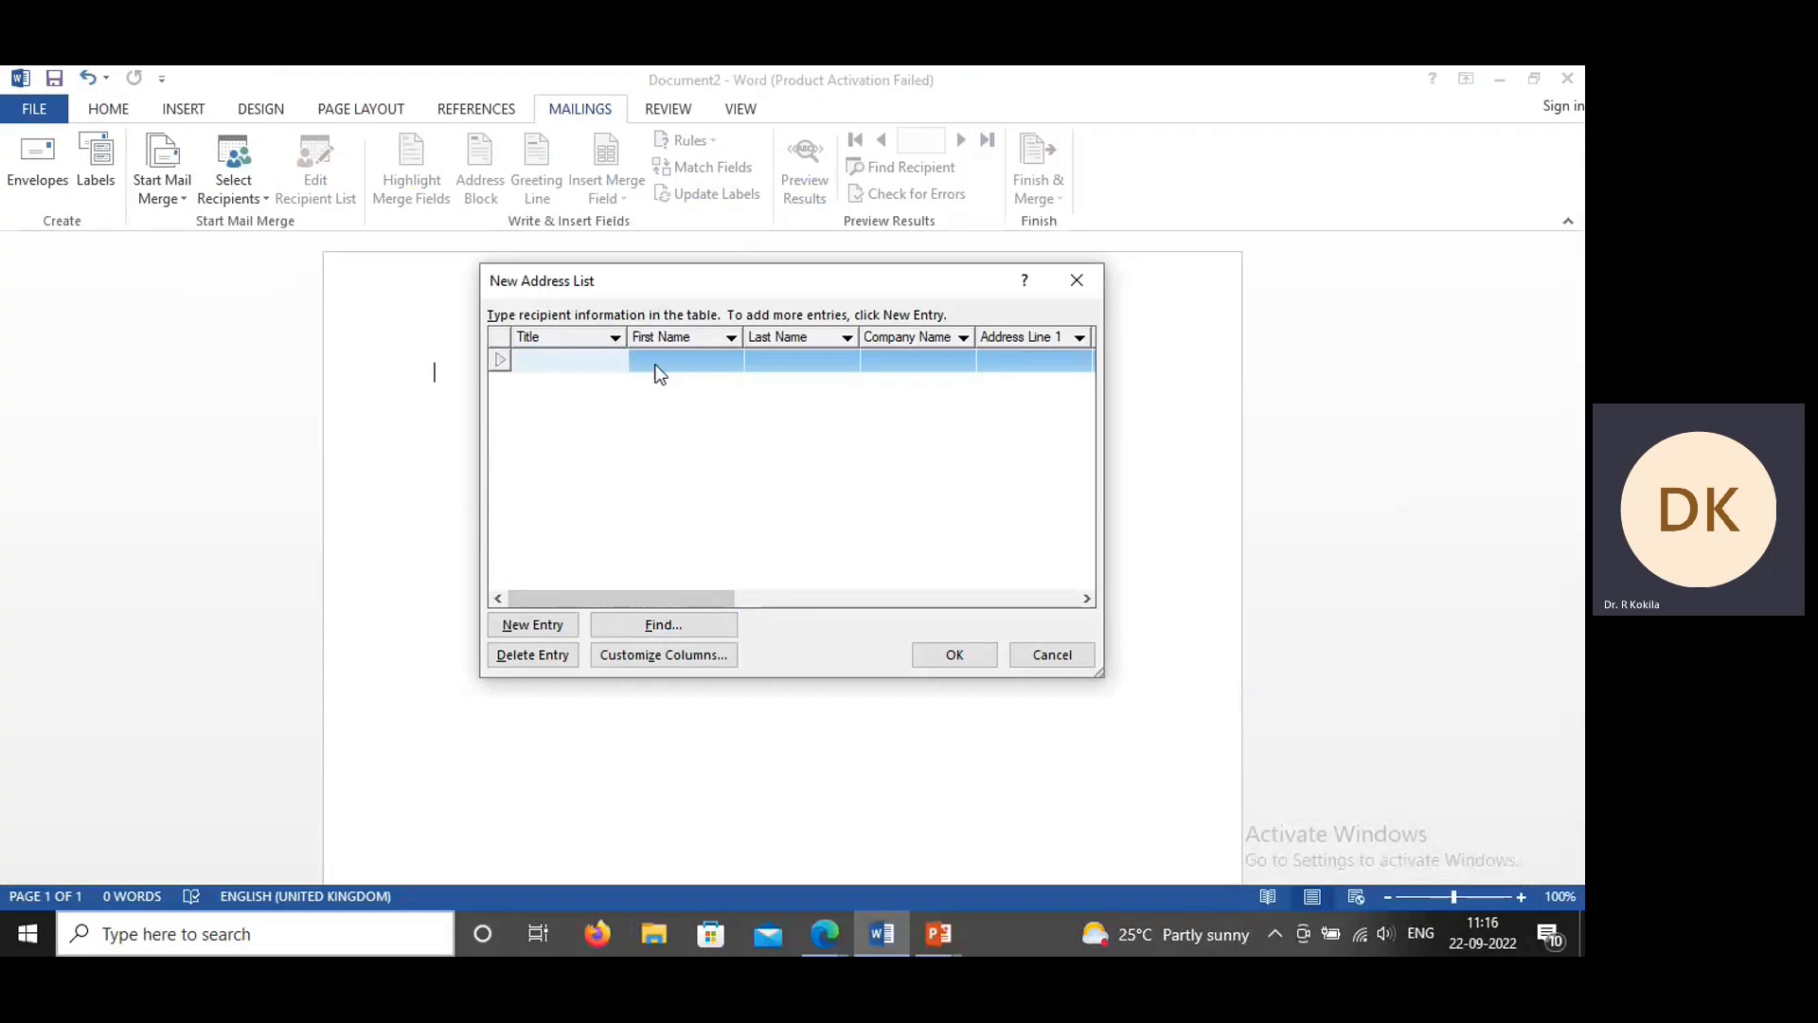
left_click_drag(712, 597, 554, 604)
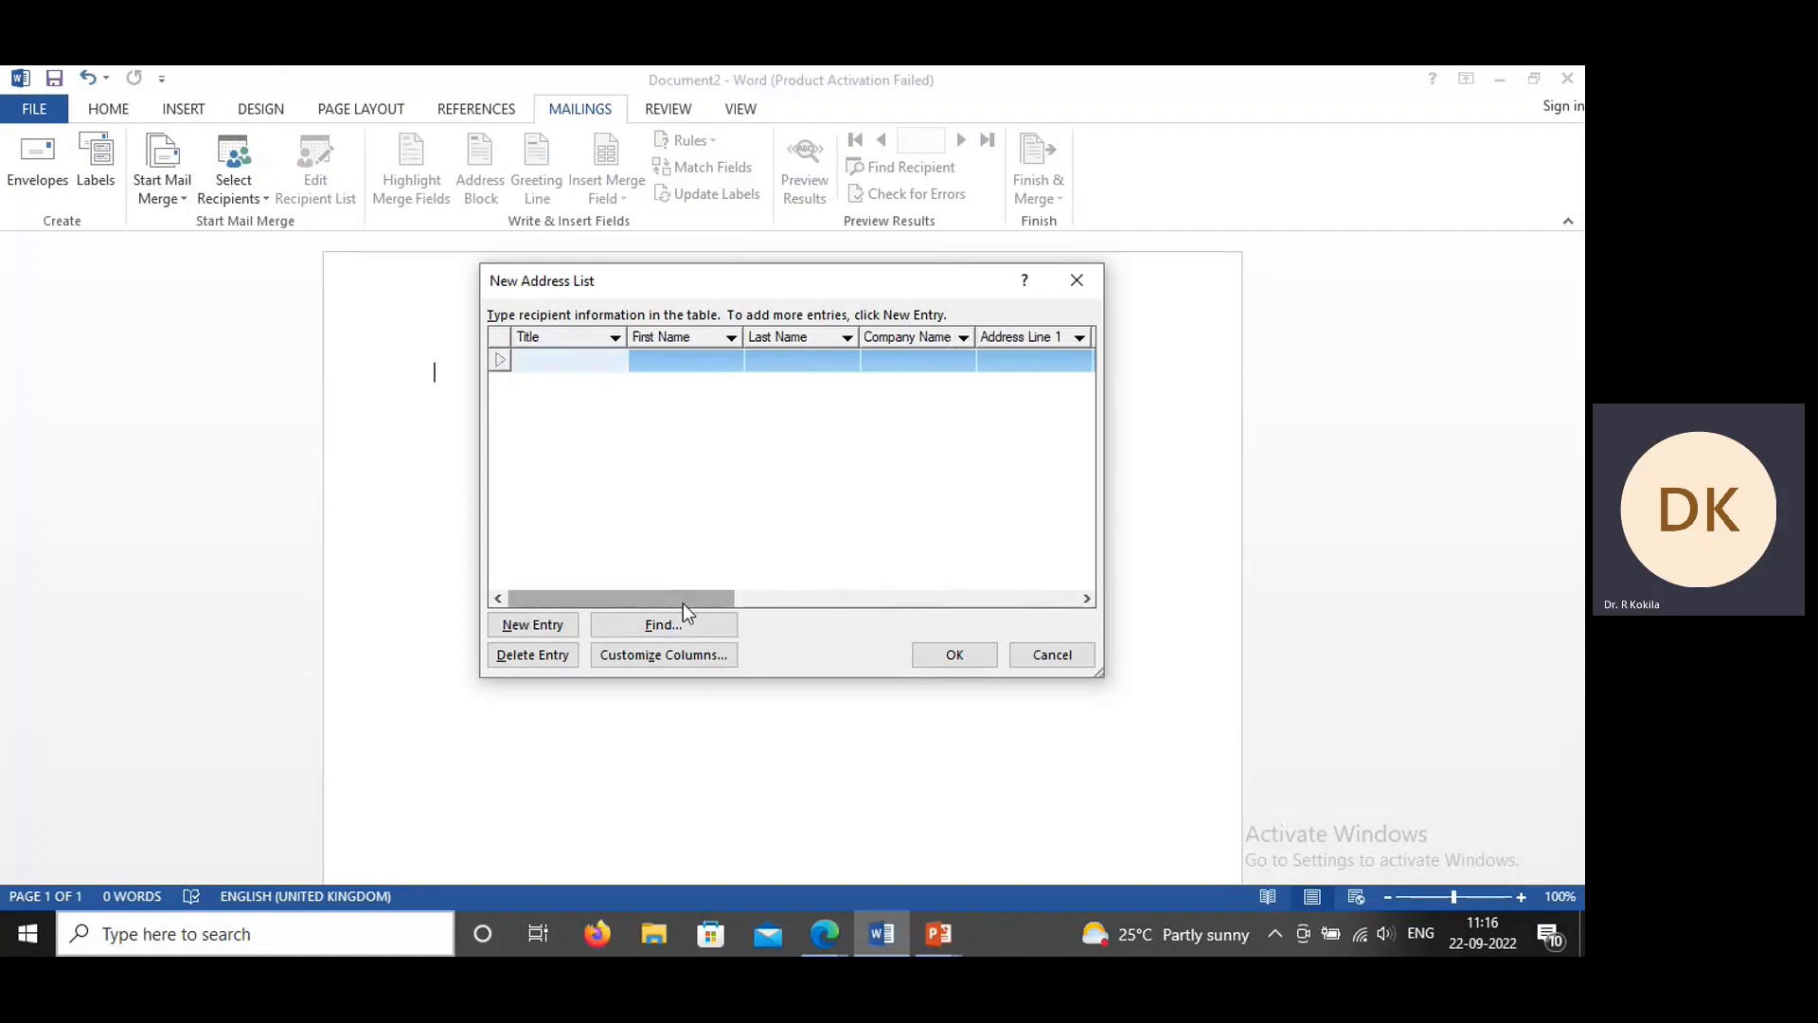
left_click(663, 656)
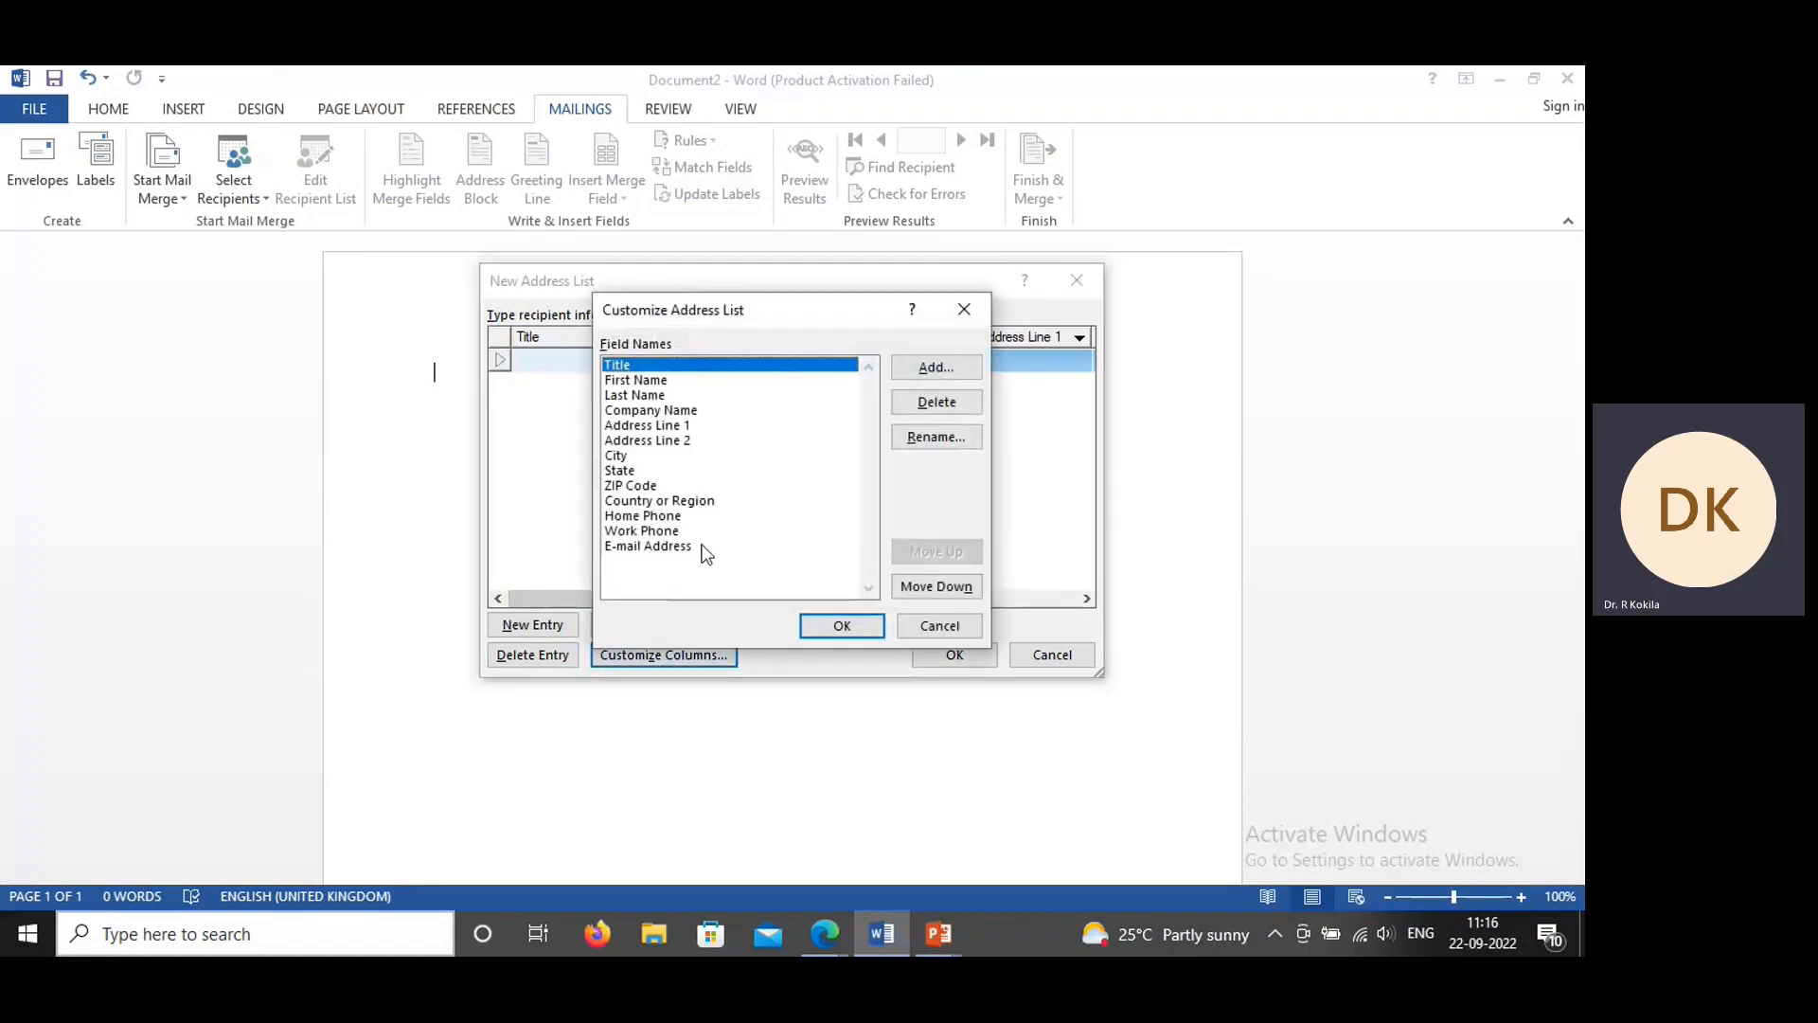
Step: Rename the Company Name field as Student Name
left_click(651, 411)
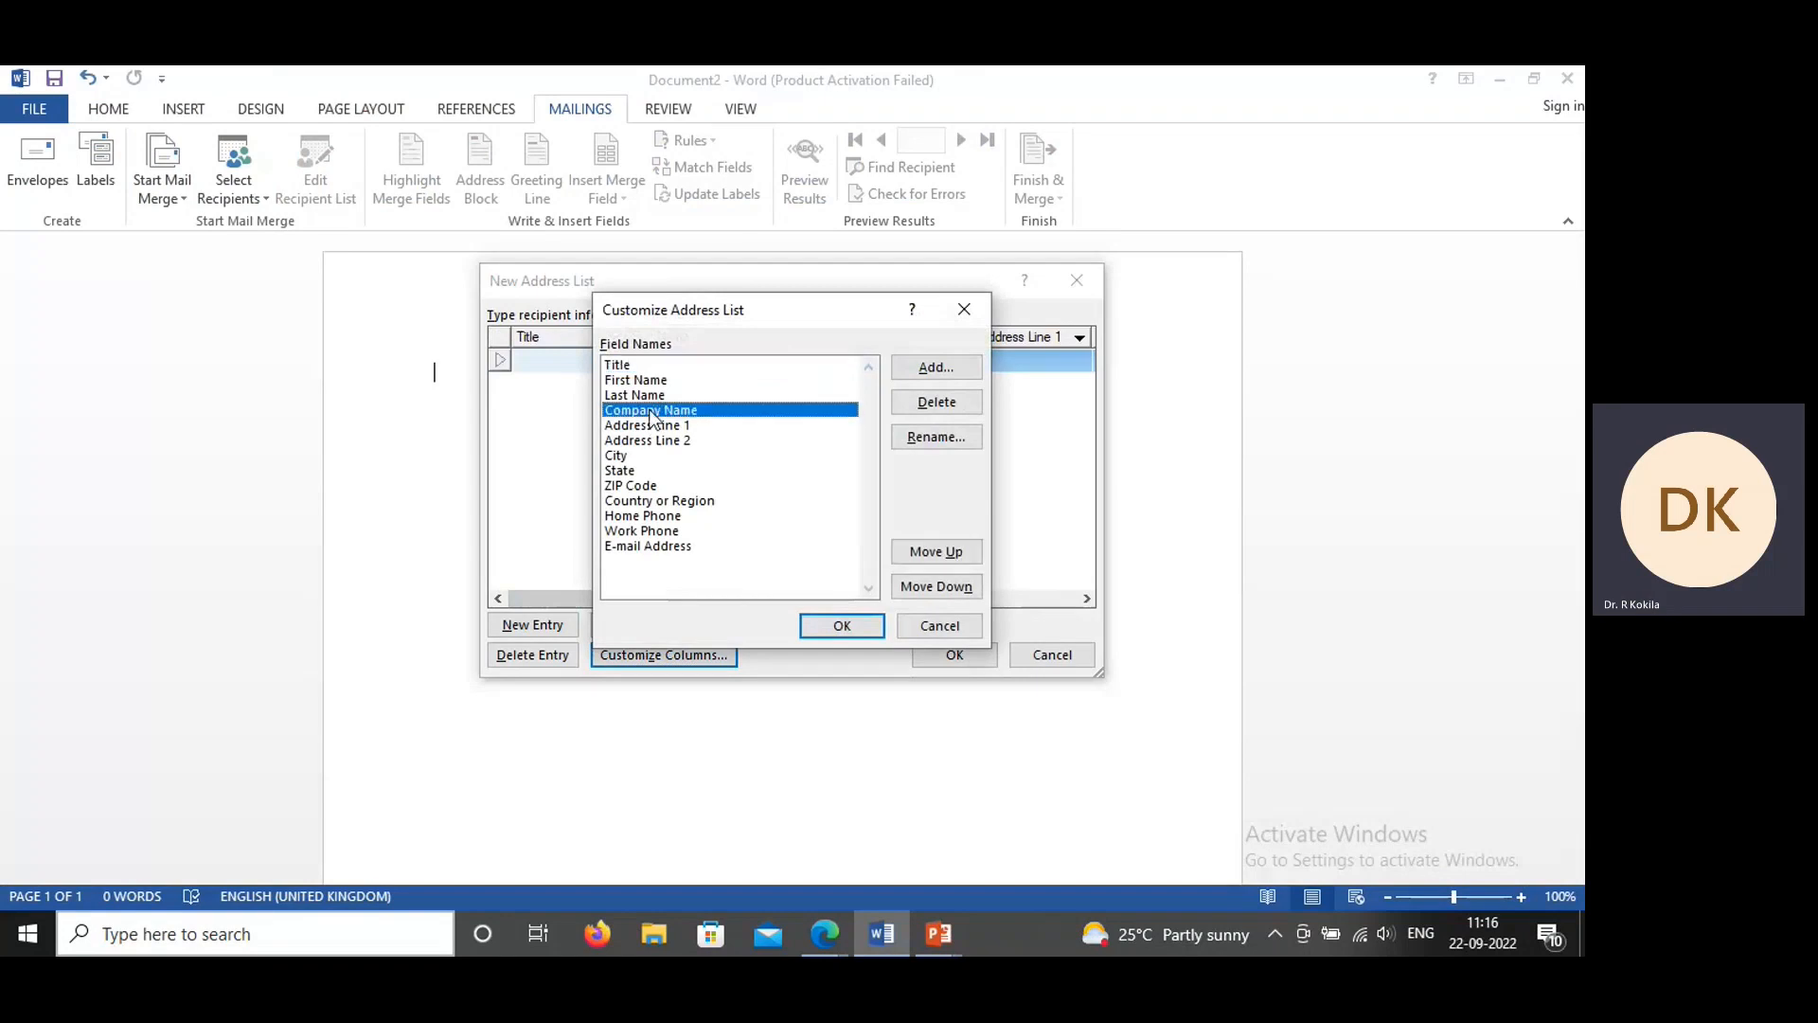
left_click(943, 438)
type("St")
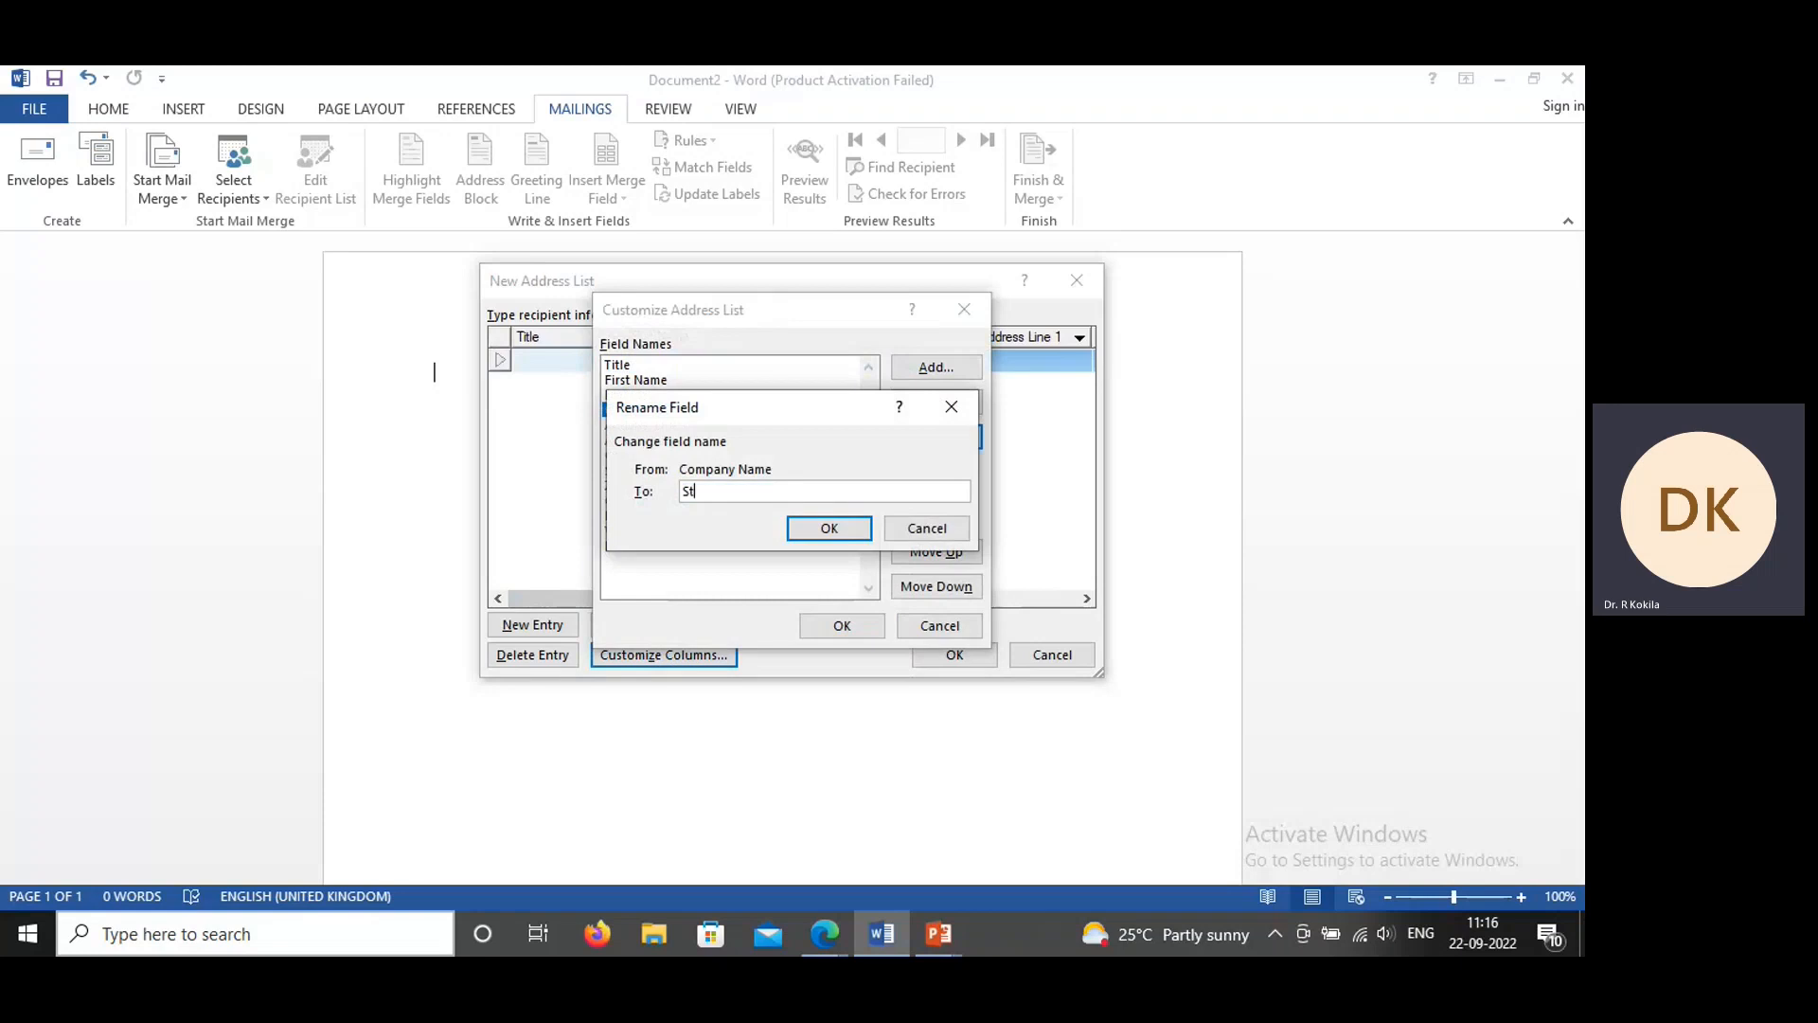
type("udent Name")
left_click(852, 528)
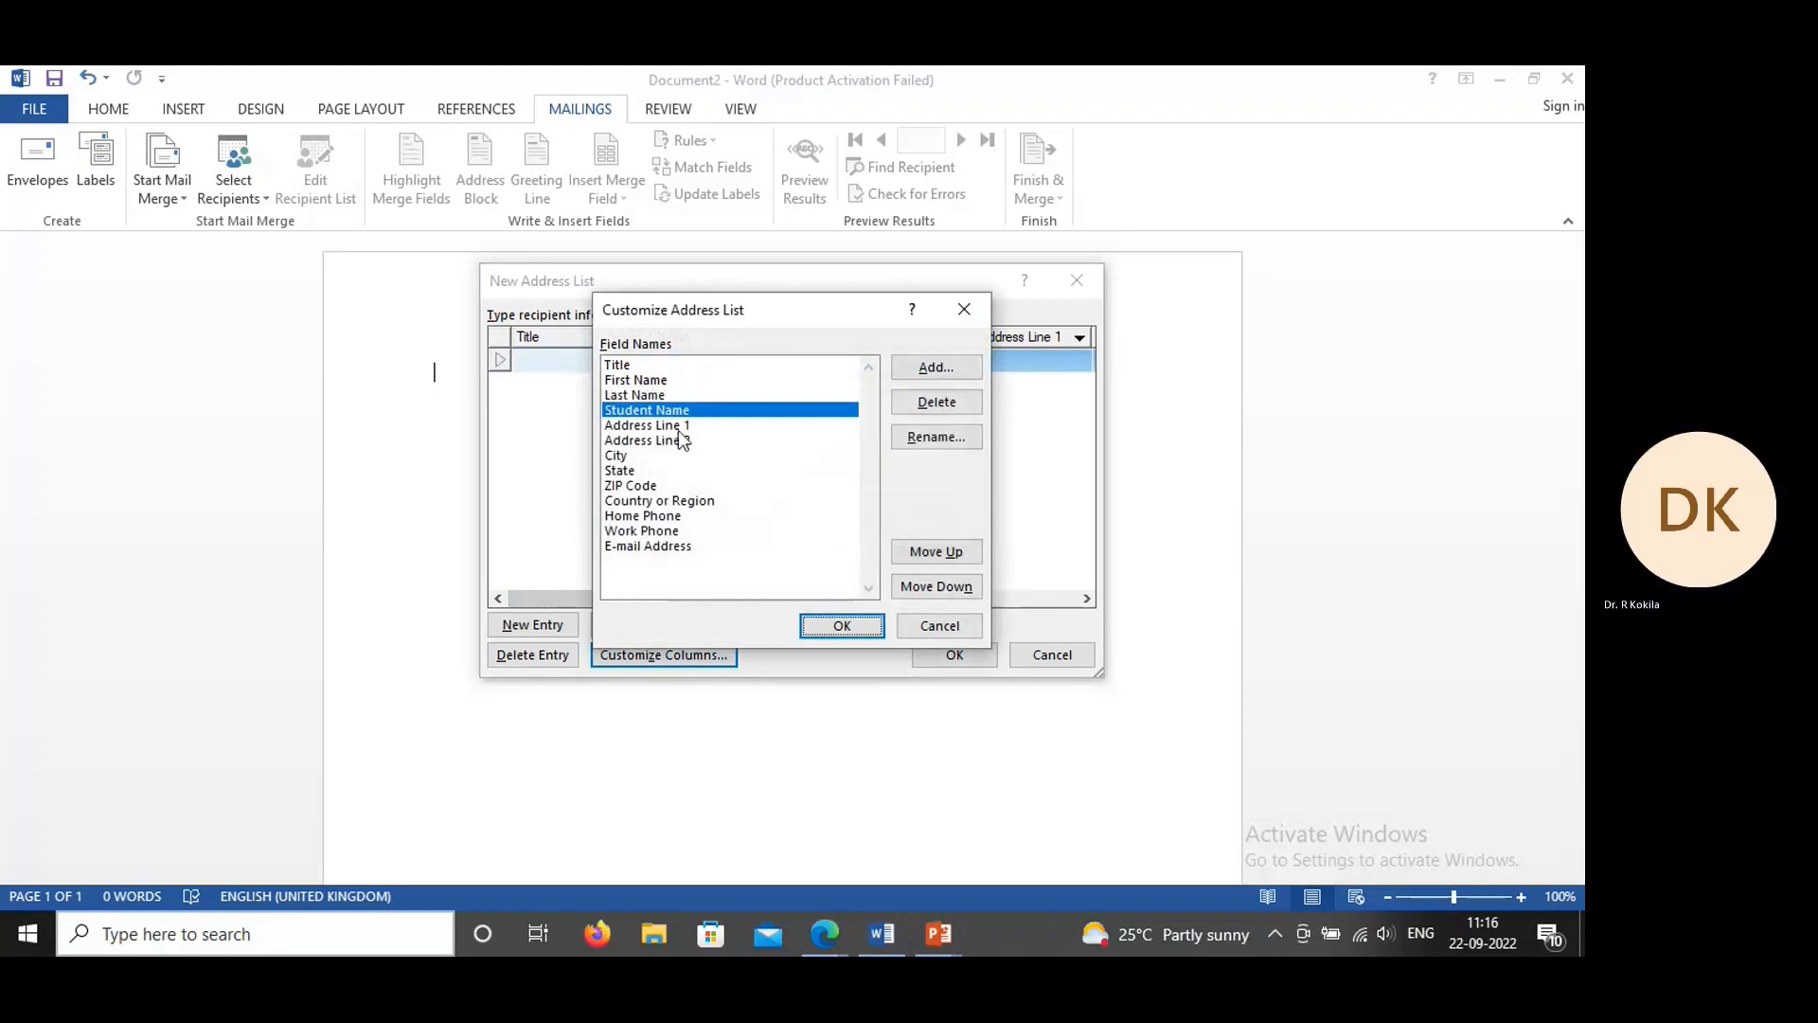
Step: Delete the Address Line 2 and ZIP Code fields from the address list, confirming each deletion
left_click(678, 425)
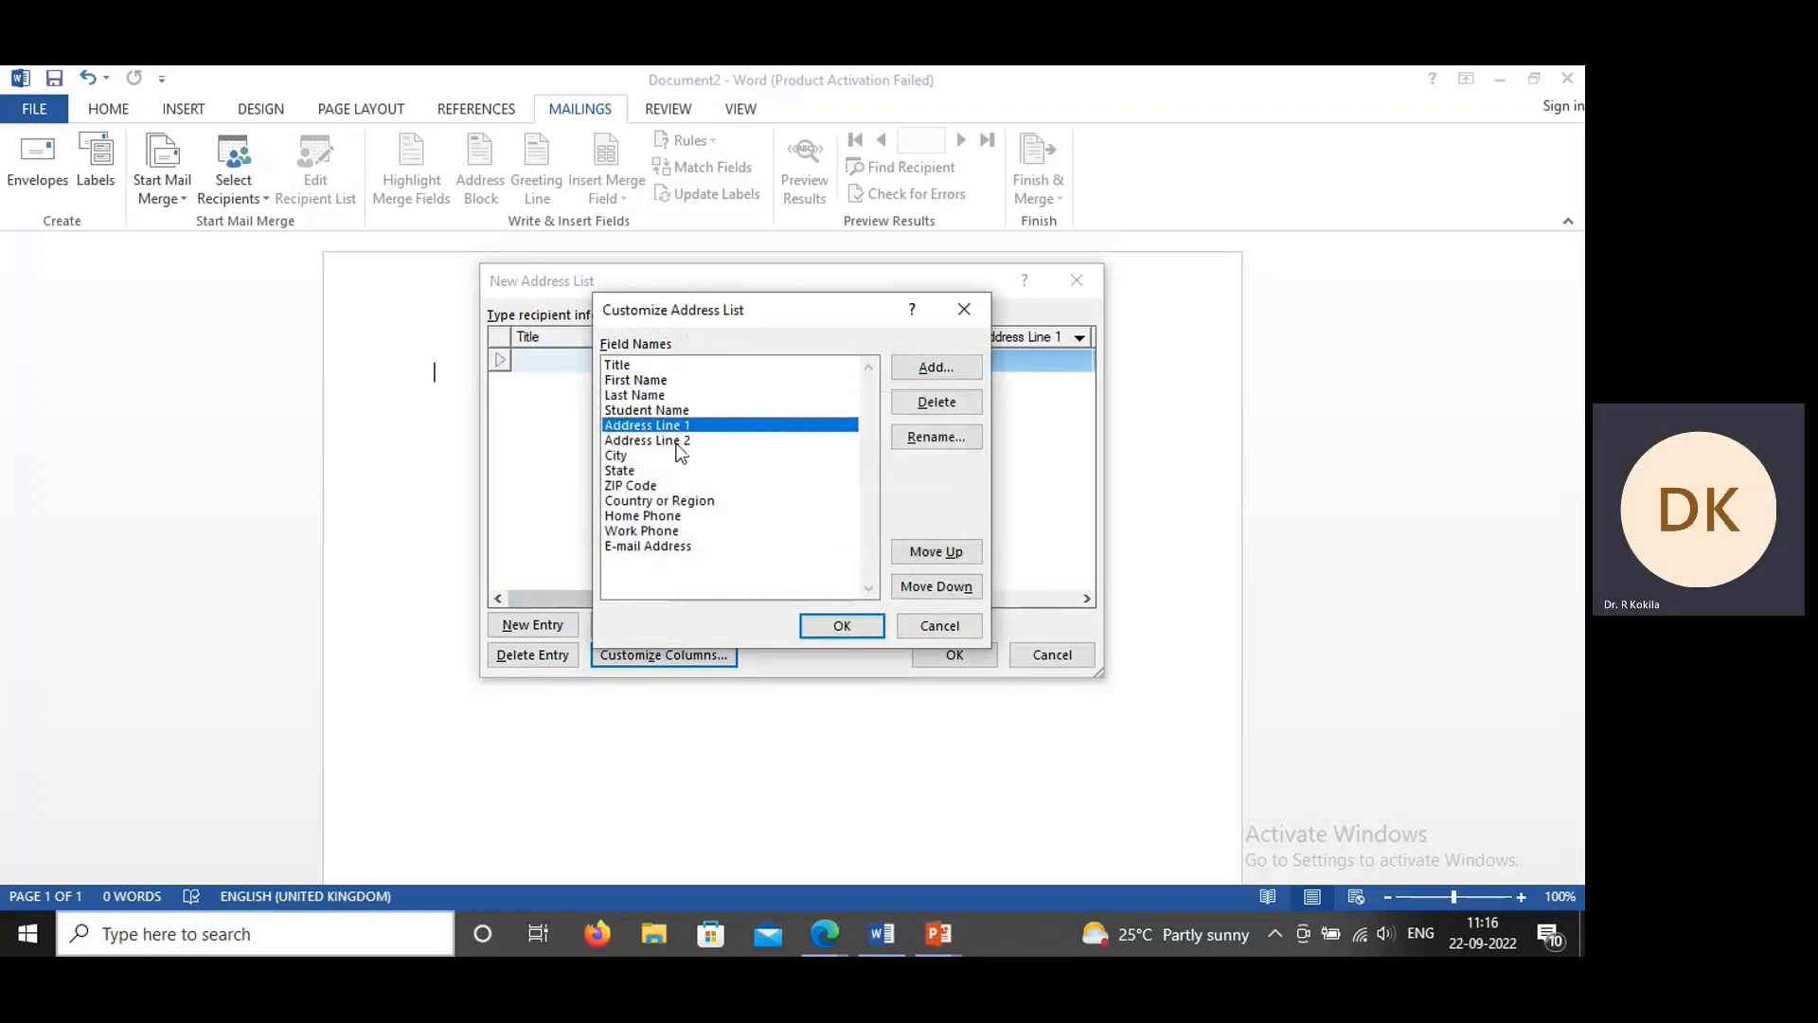
left_click(677, 441)
left_click(917, 401)
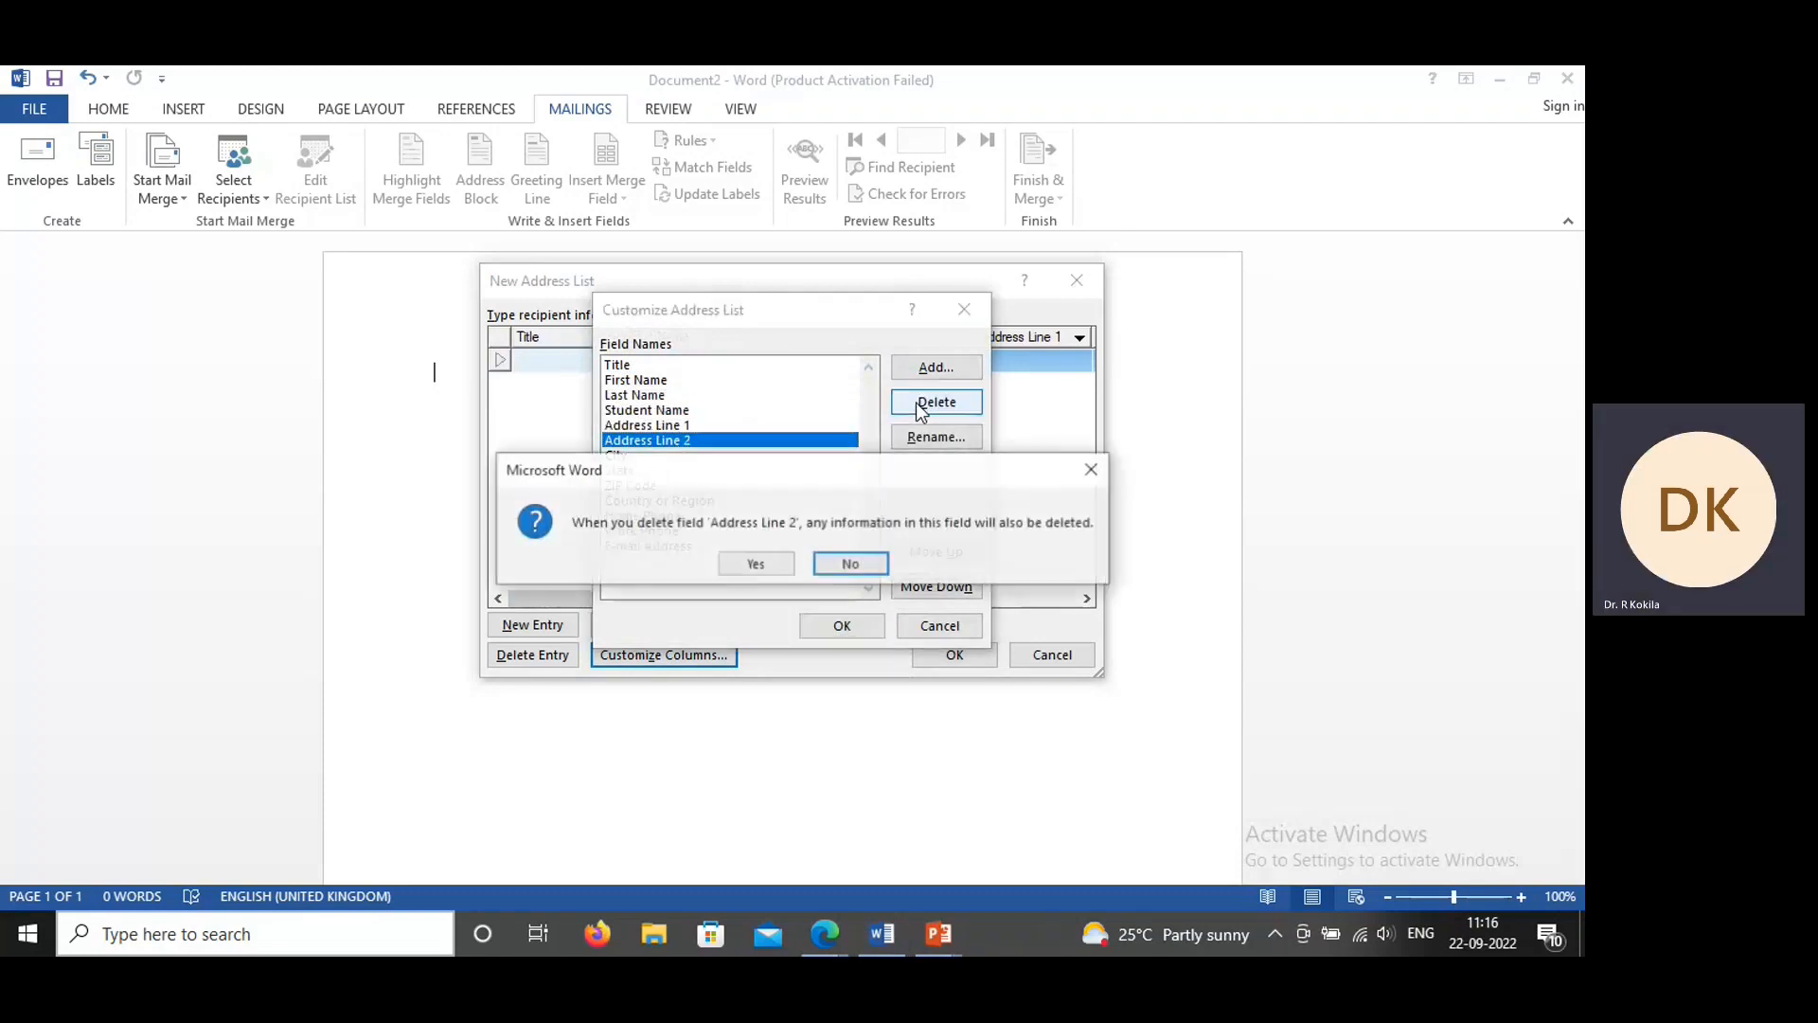
left_click(757, 565)
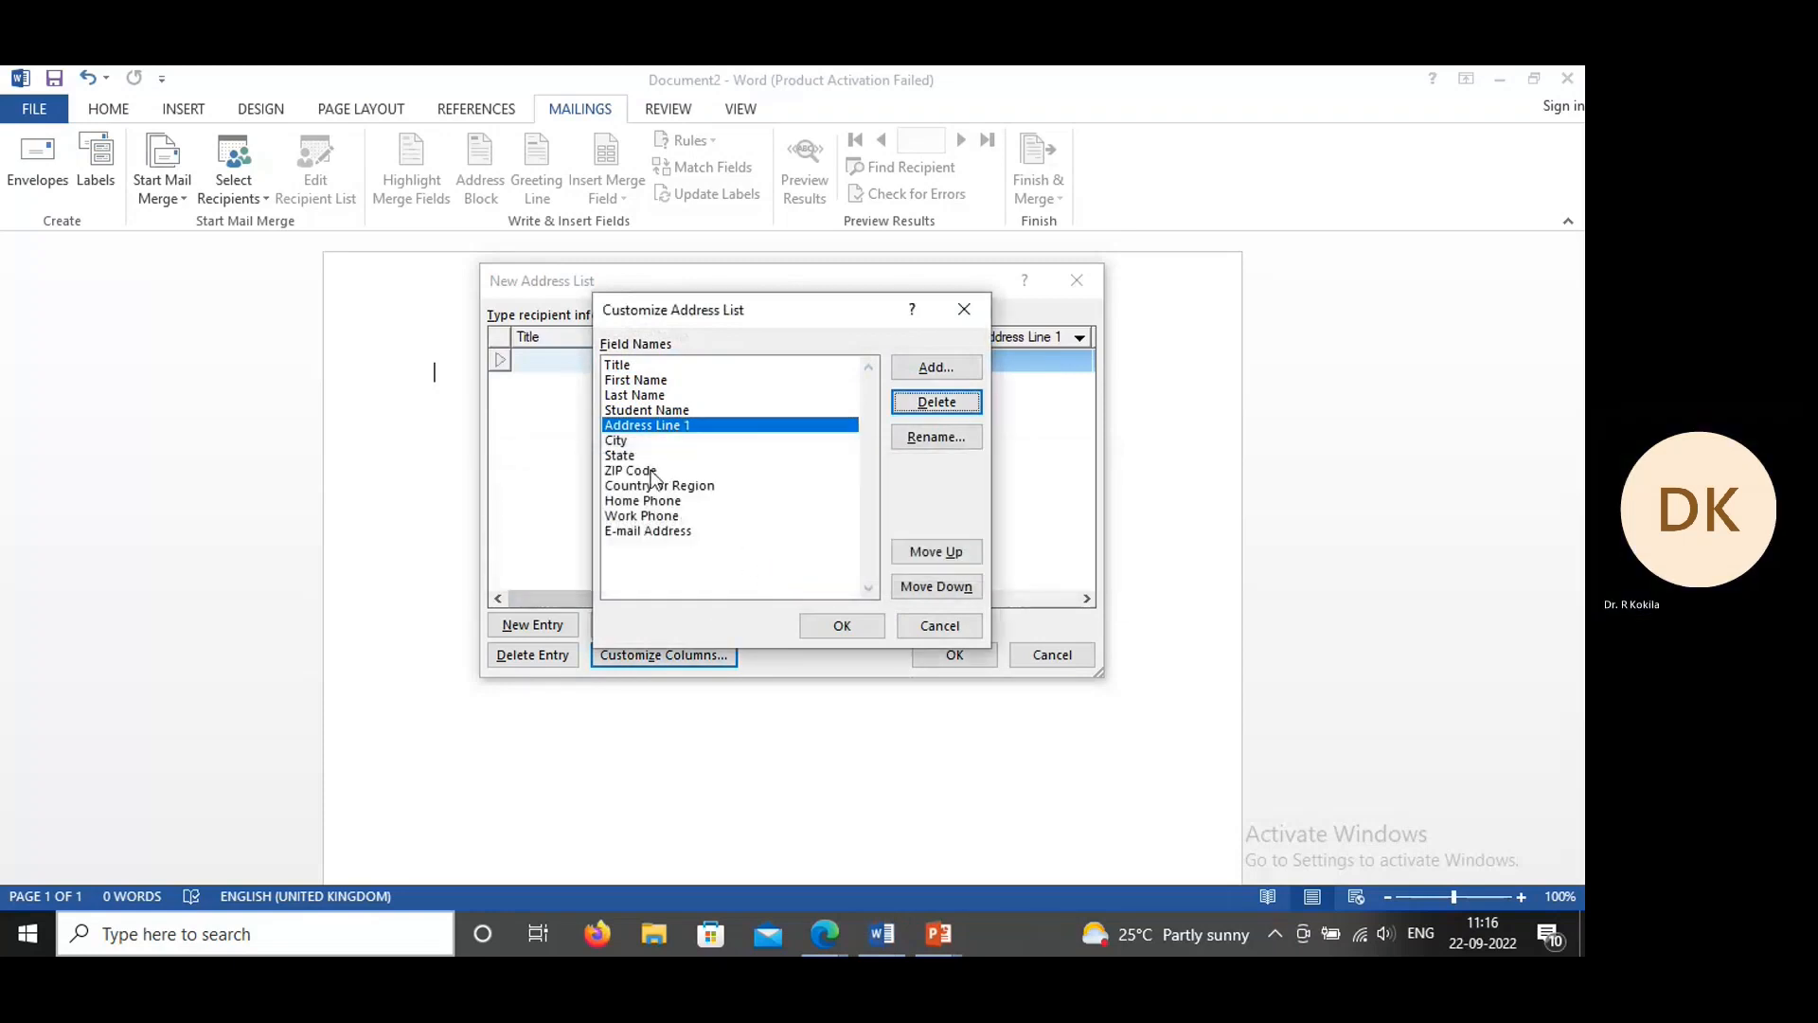
left_click(645, 472)
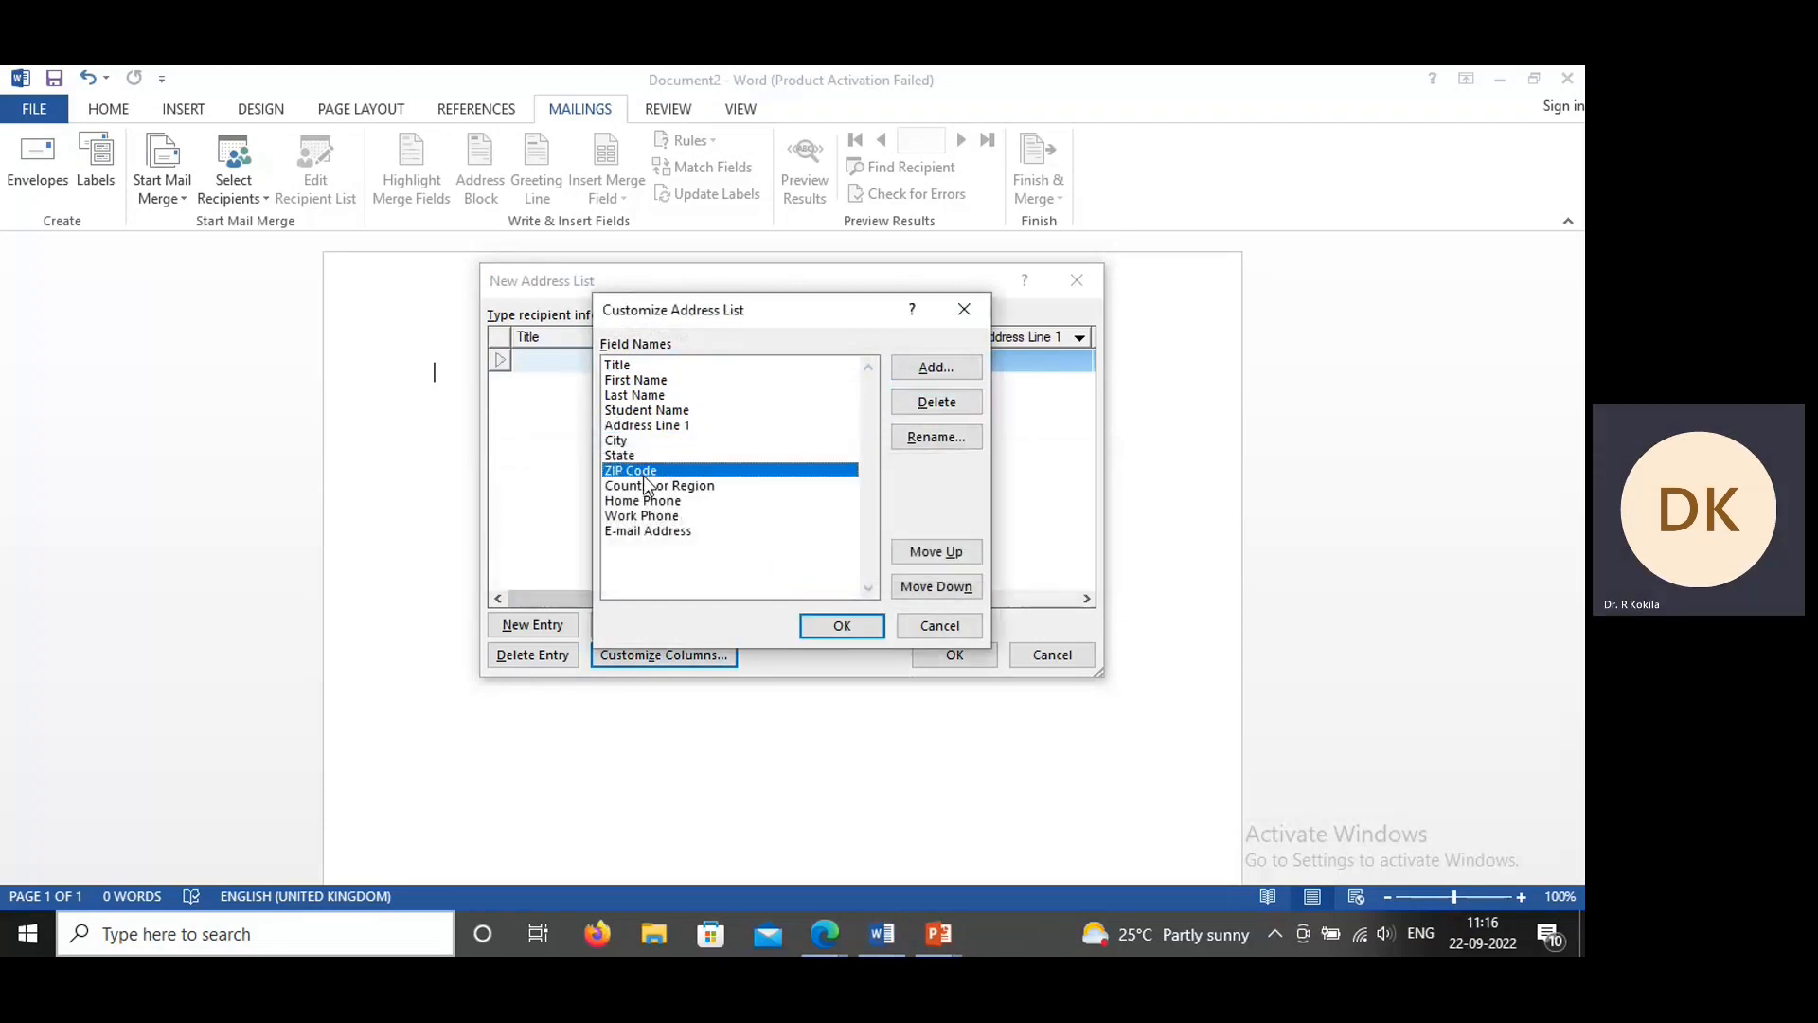
left_click(938, 405)
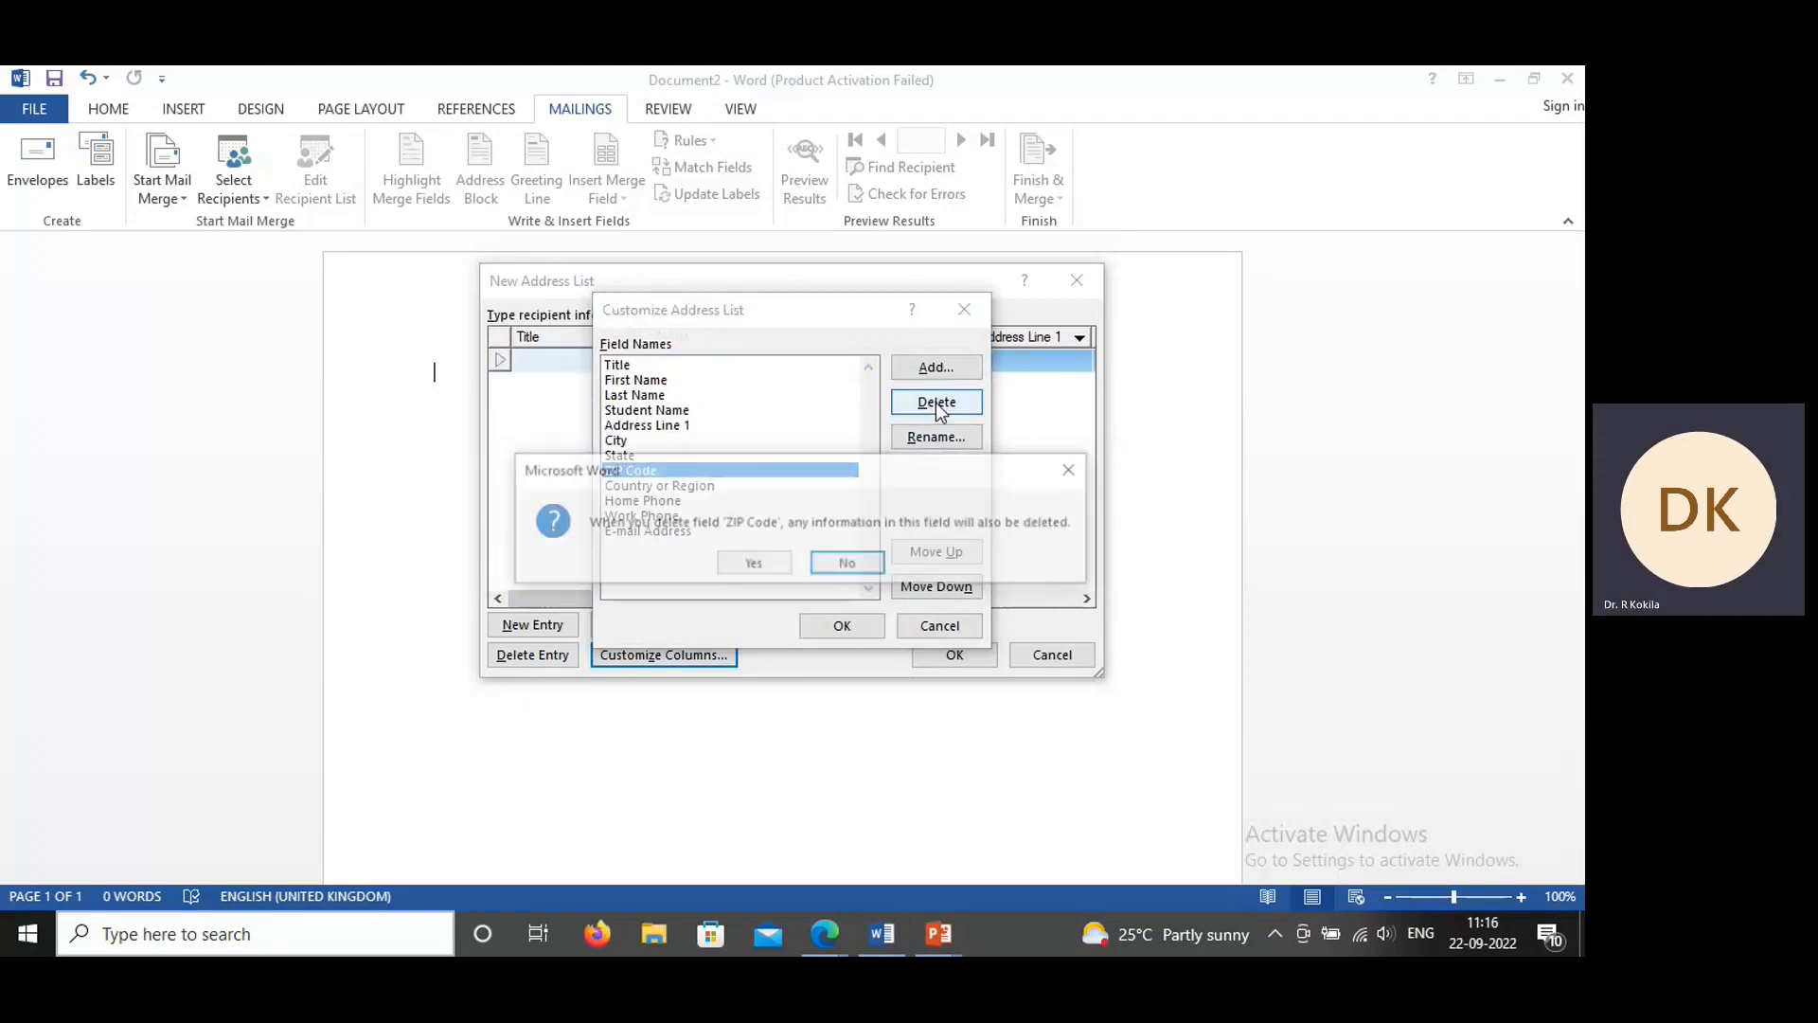
left_click(753, 563)
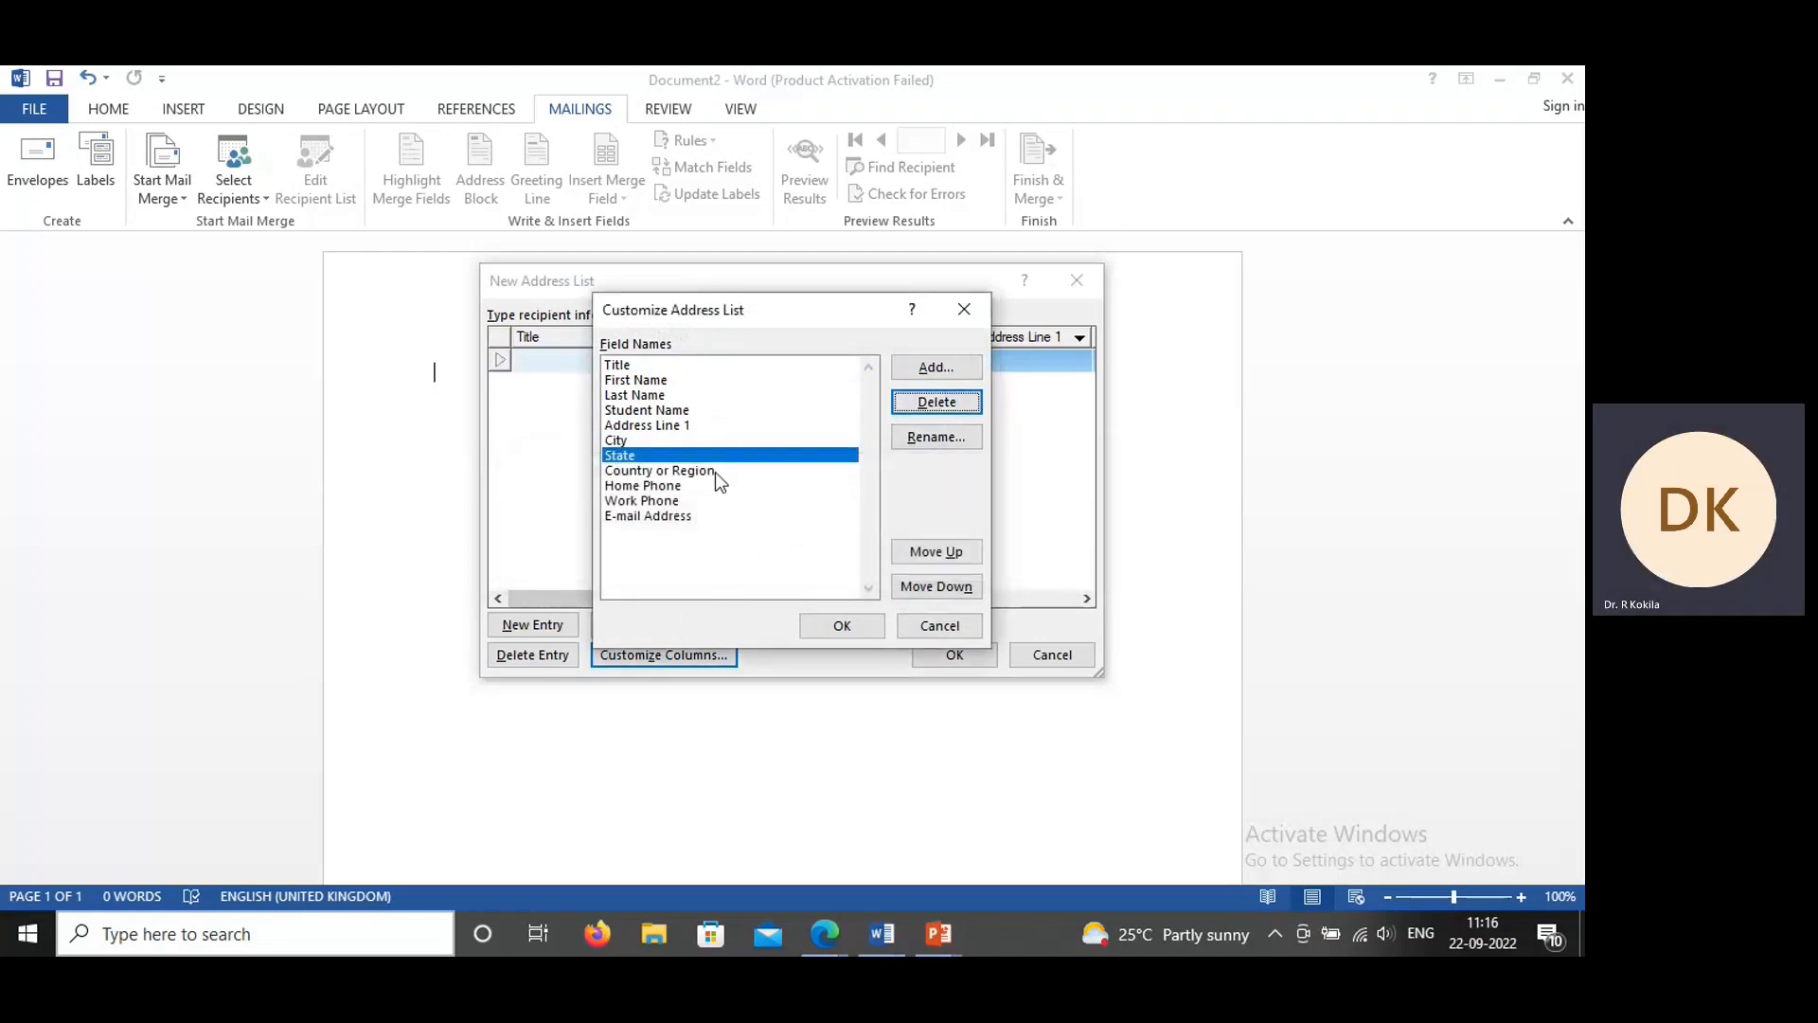
Step: Delete the E-mail Address and Work Phone fields from the address list, confirming each deletion
left_click(650, 516)
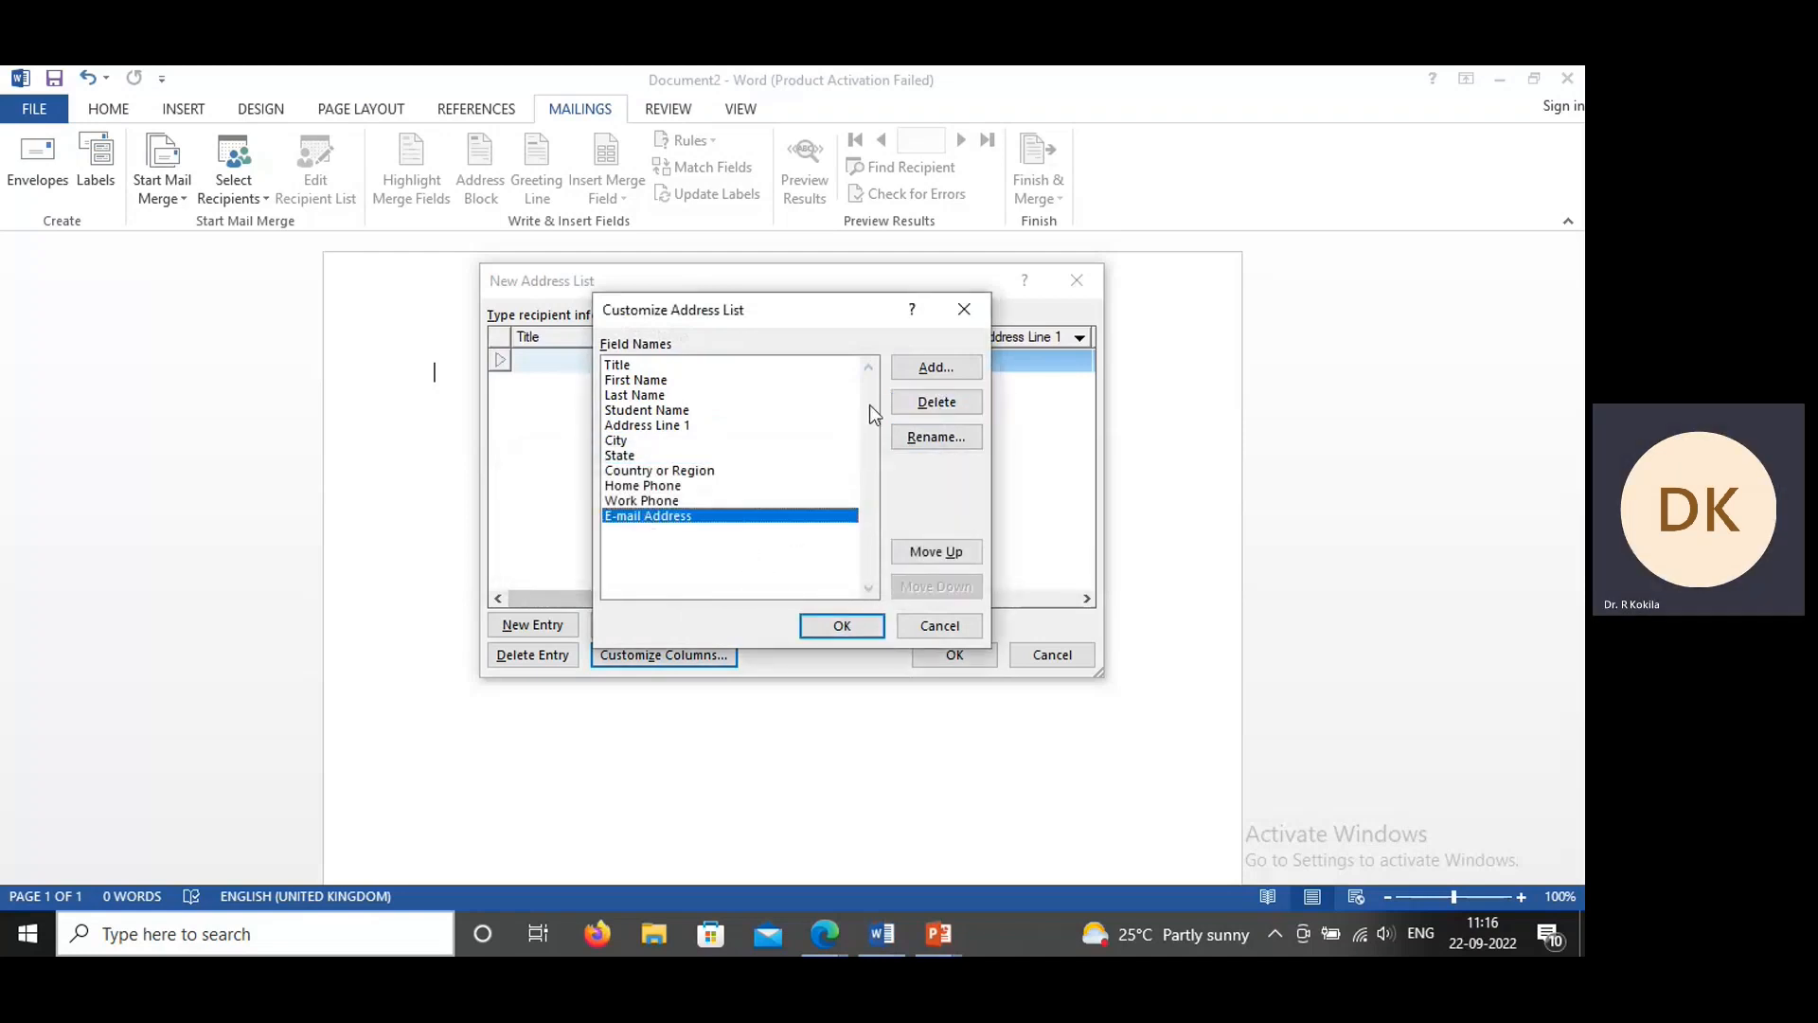
left_click(933, 403)
left_click(775, 563)
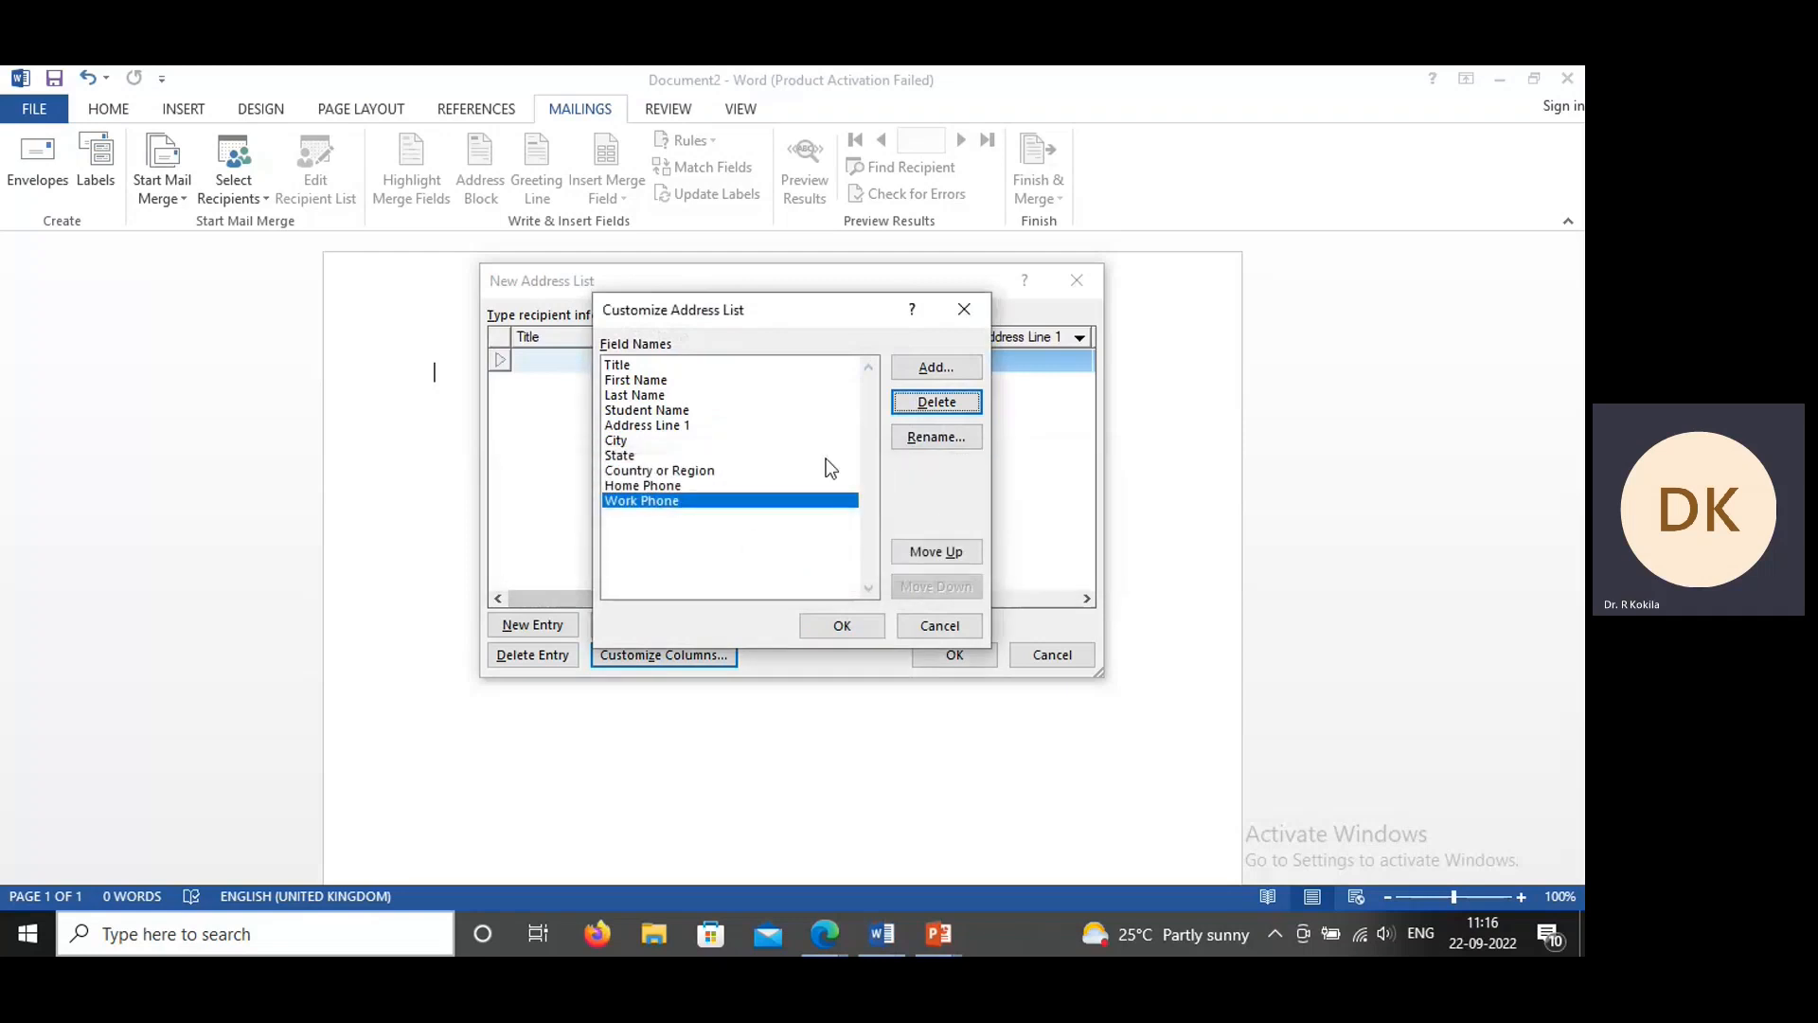
left_click(952, 401)
left_click(754, 568)
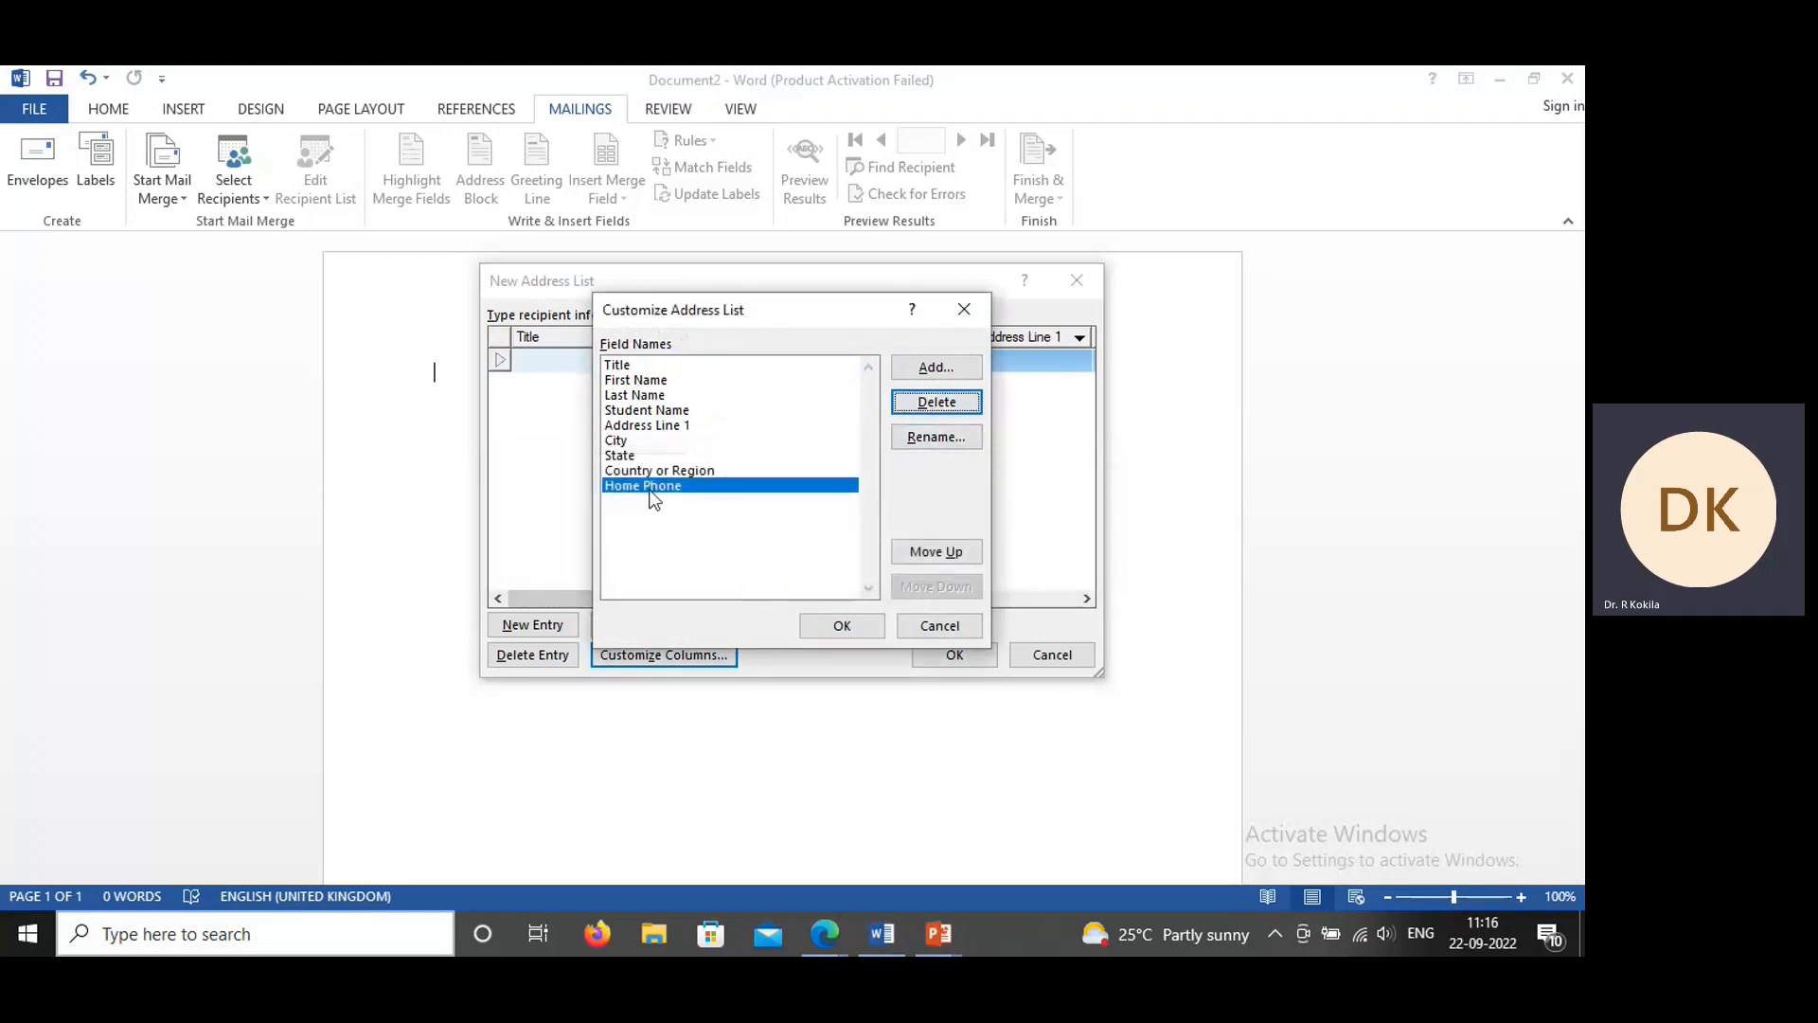
Step: Rename the Home Phone field as Course and move it up to directly below Student Name
left_click(947, 439)
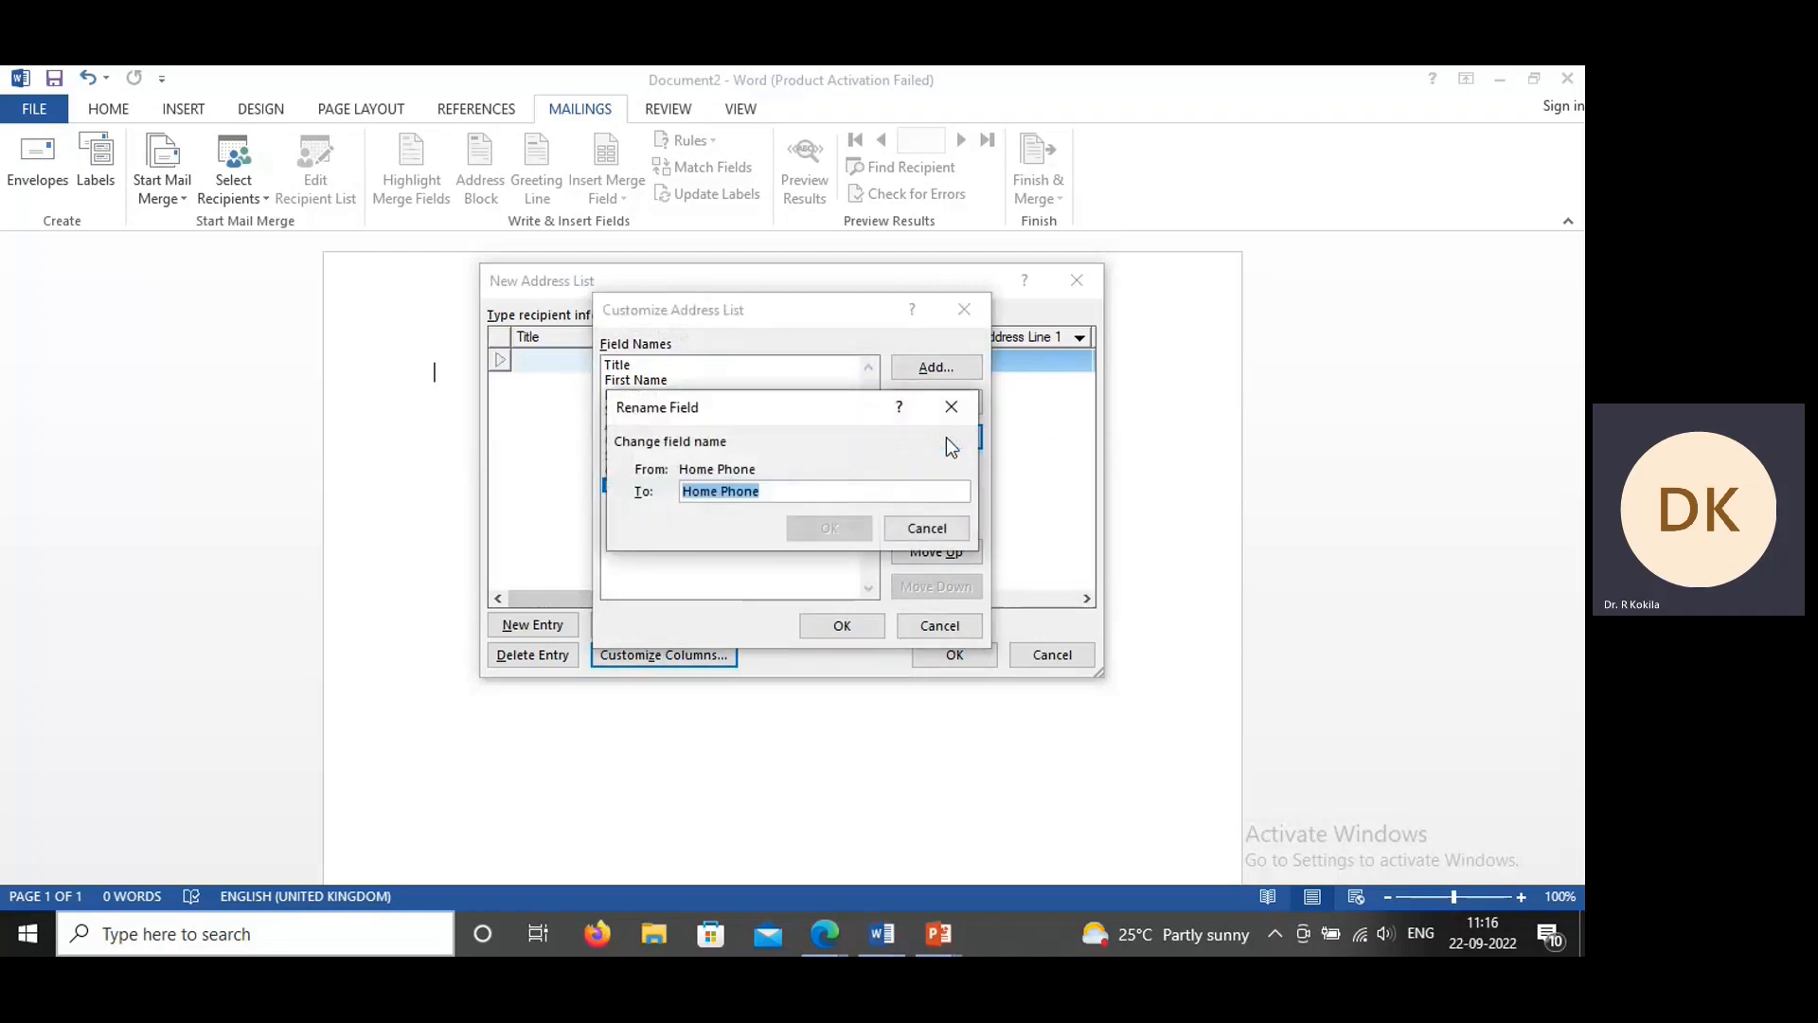
type("Course")
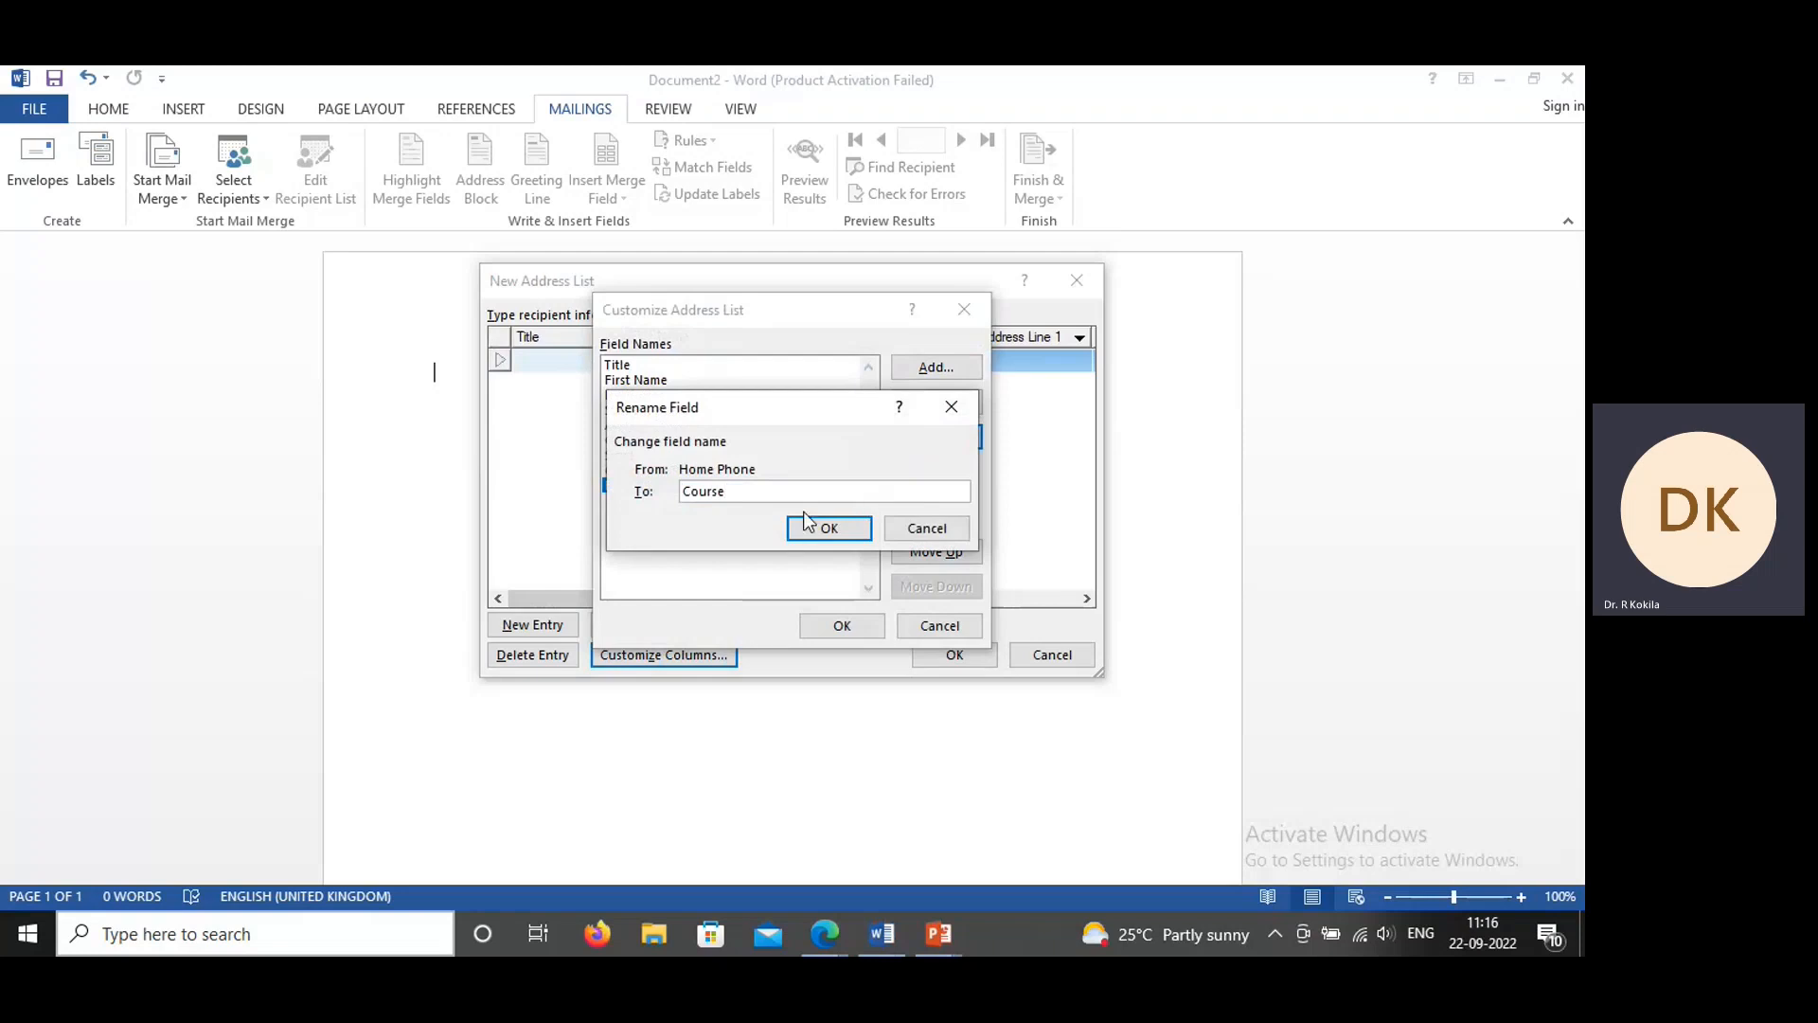
left_click(815, 528)
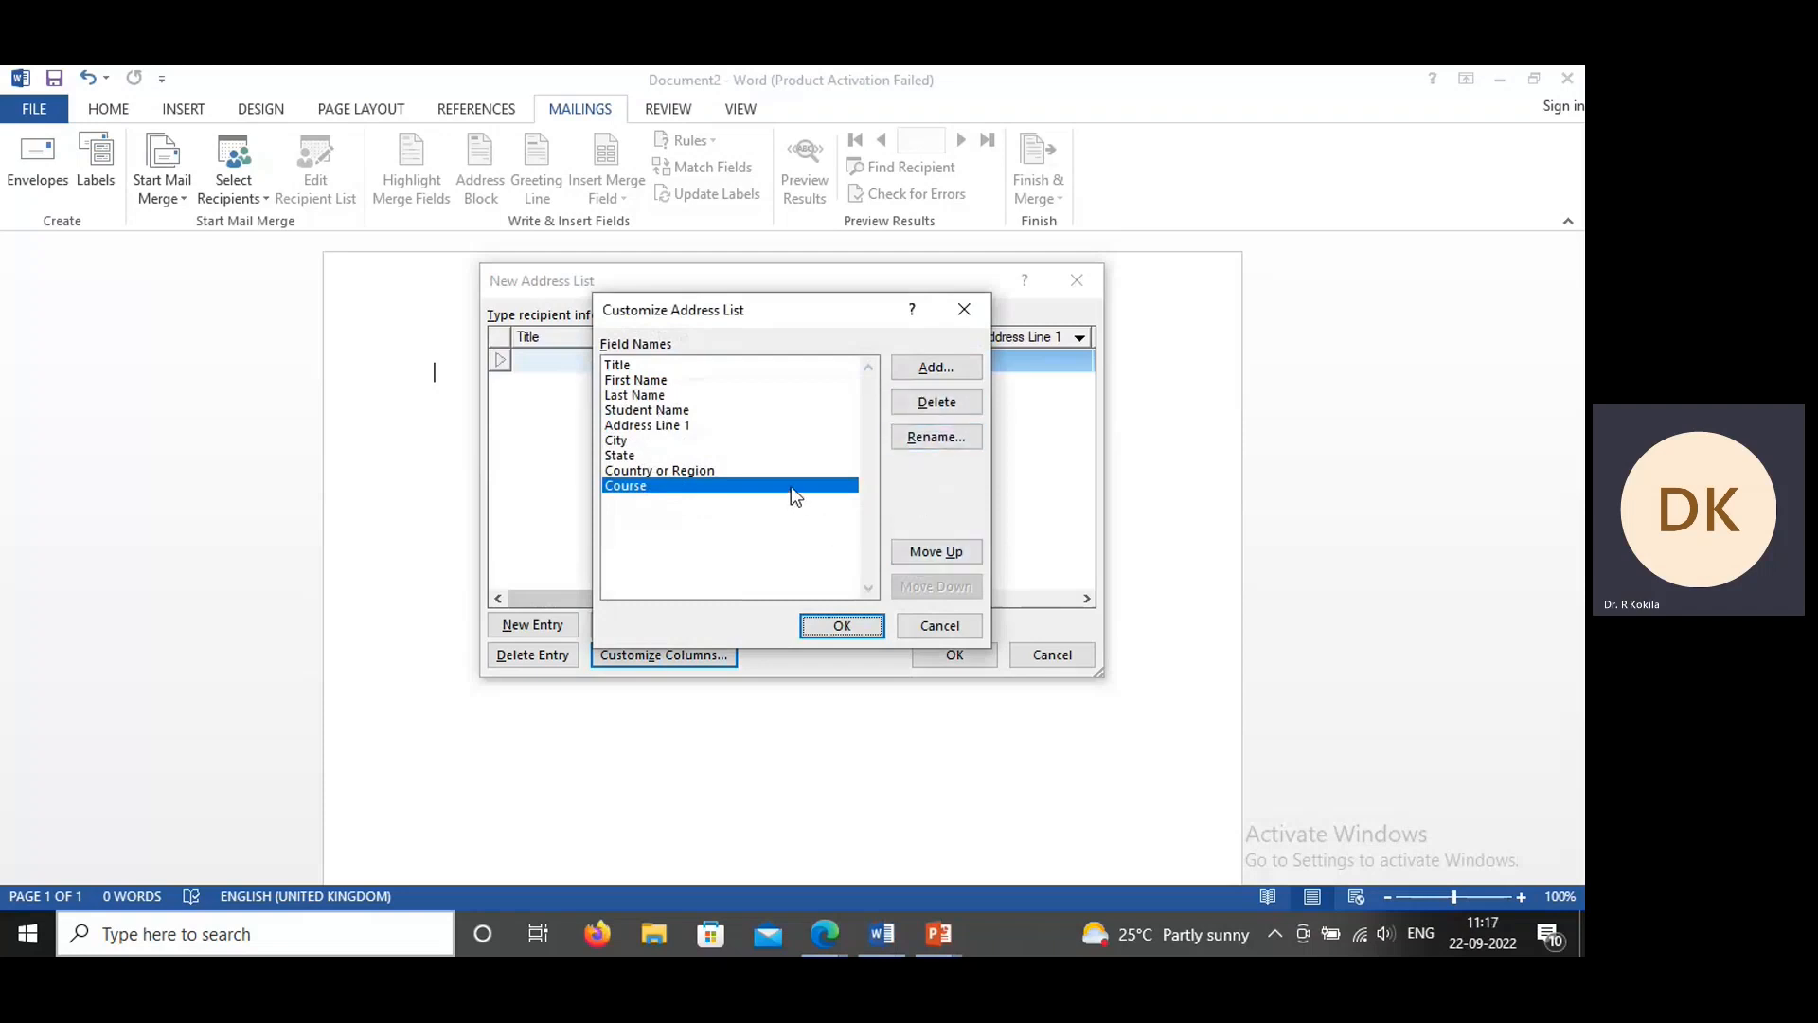
left_click(948, 559)
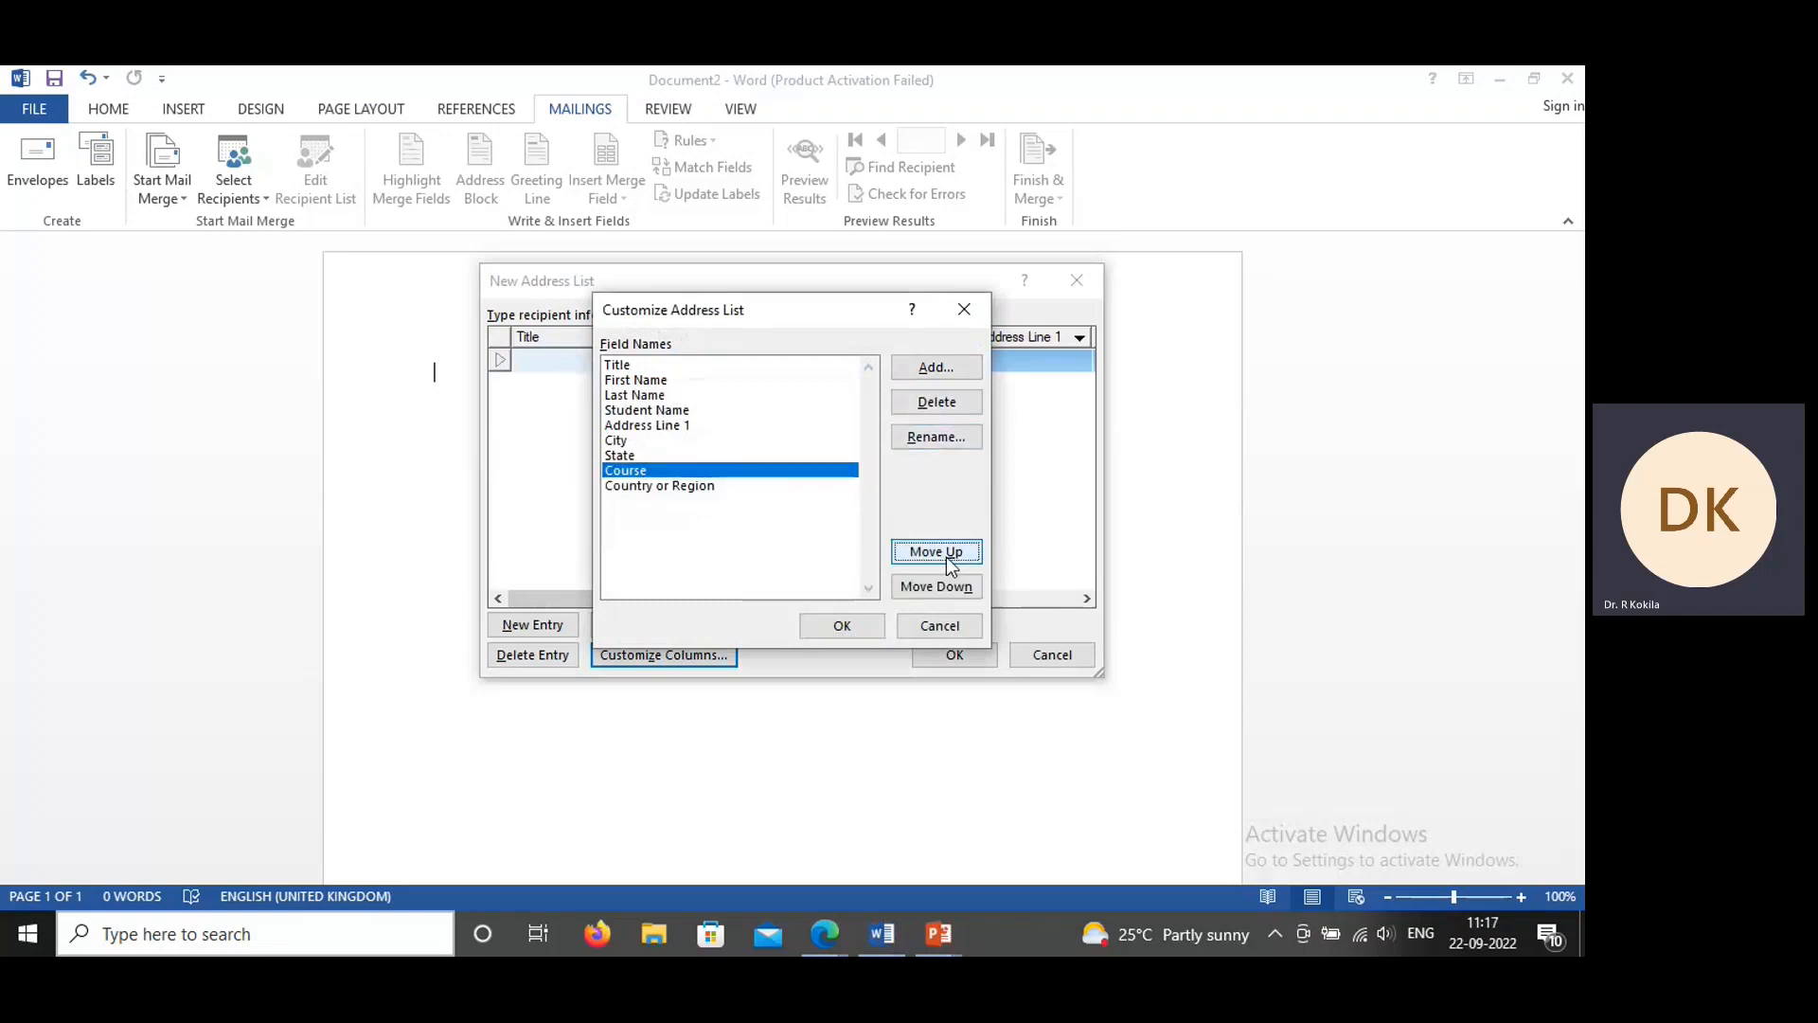
left_click(948, 560)
left_click(949, 560)
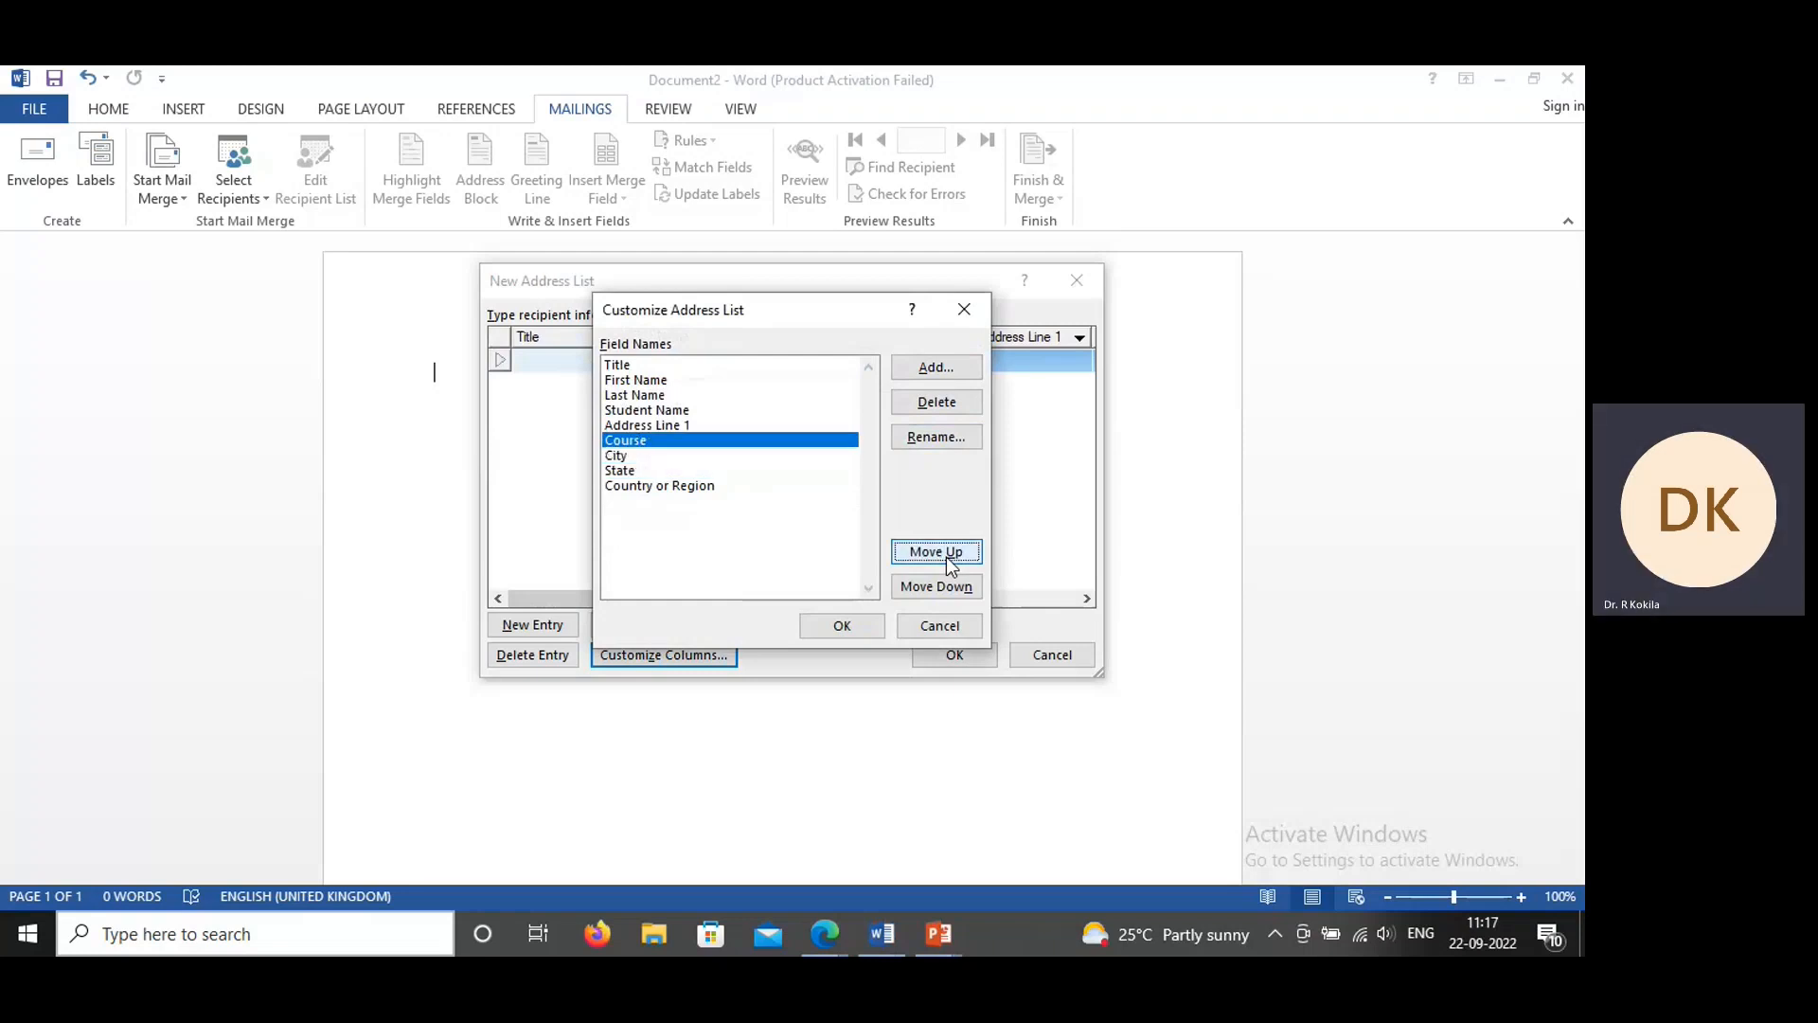
left_click(949, 559)
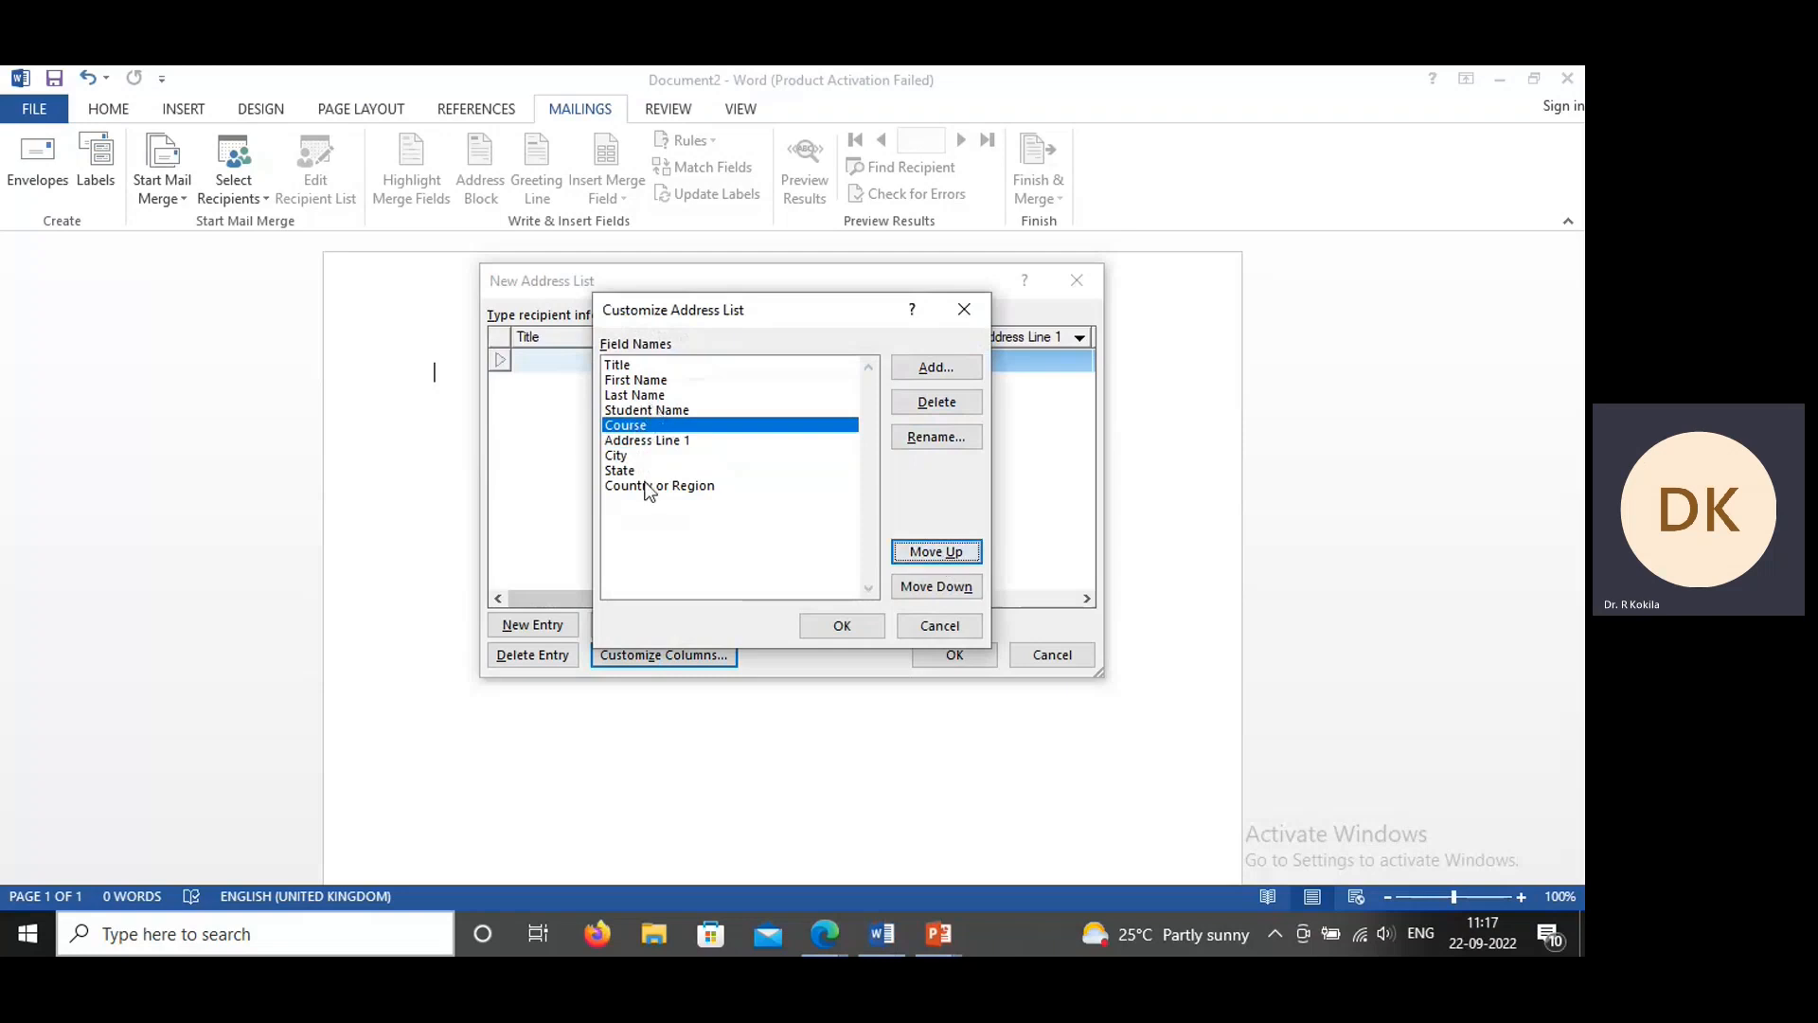
Step: Delete the Country or Region field and apply the customized columns to the address list
left_click(648, 486)
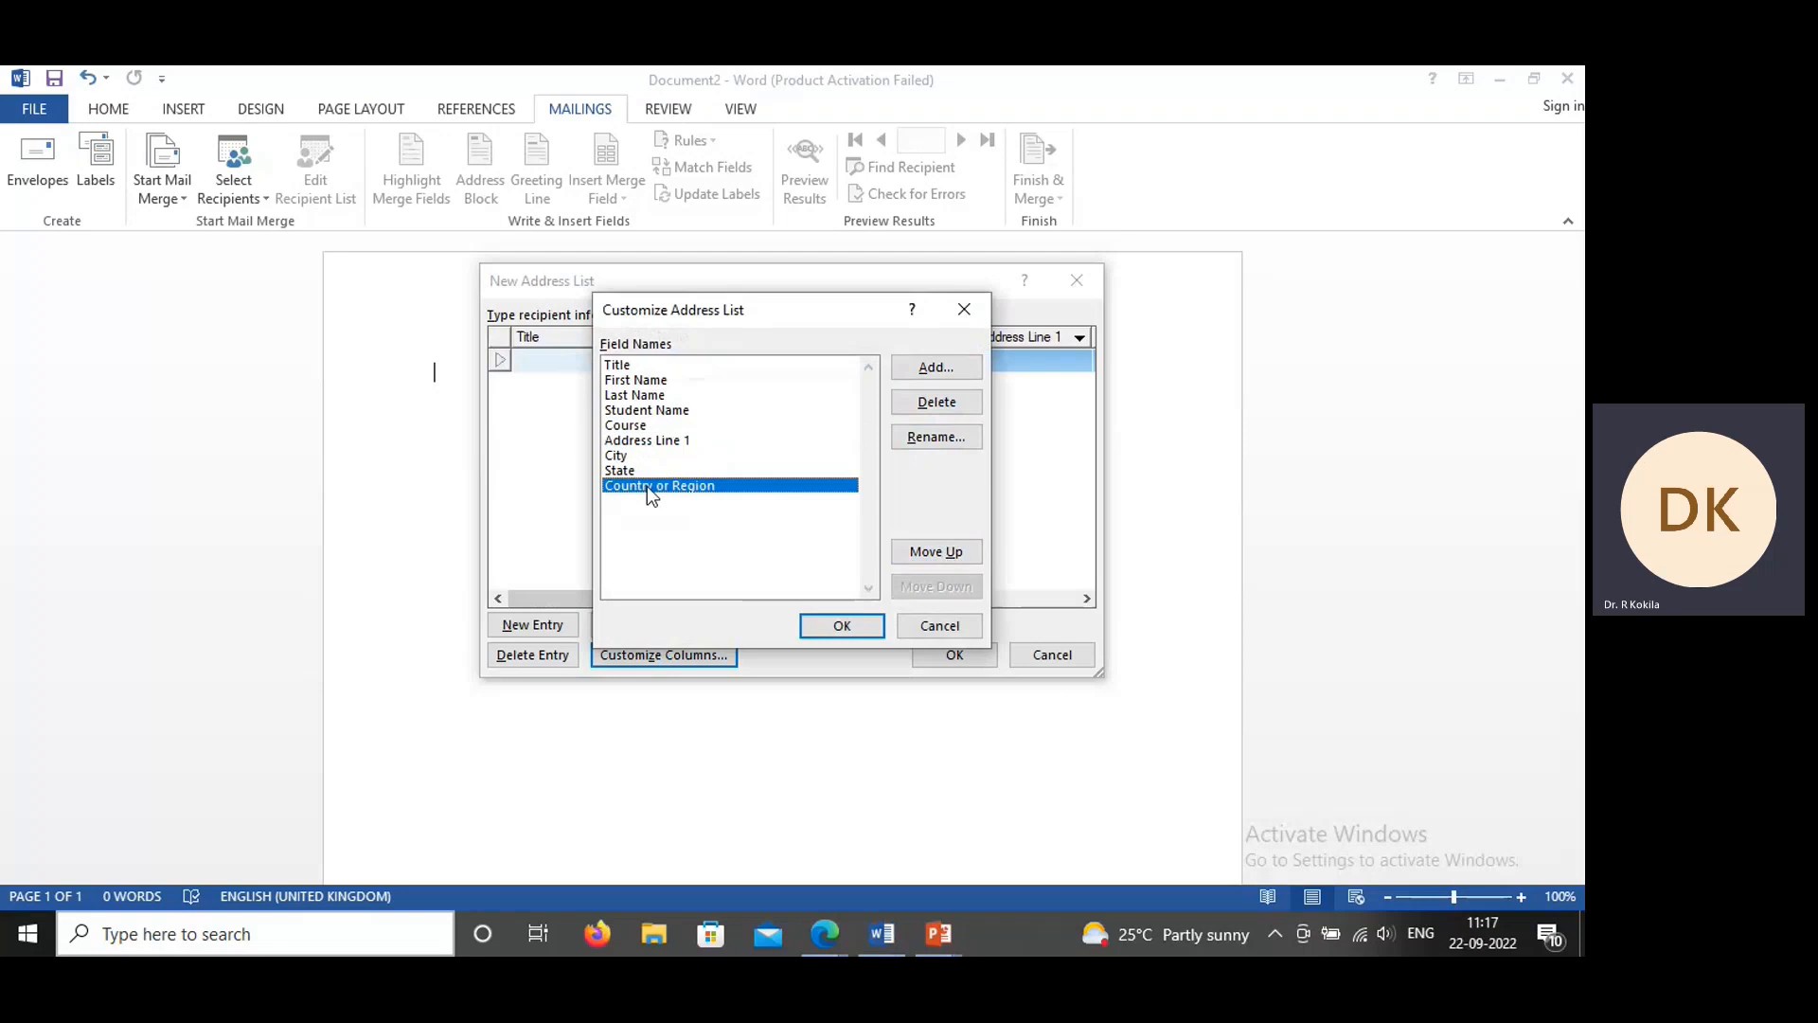
left_click(958, 404)
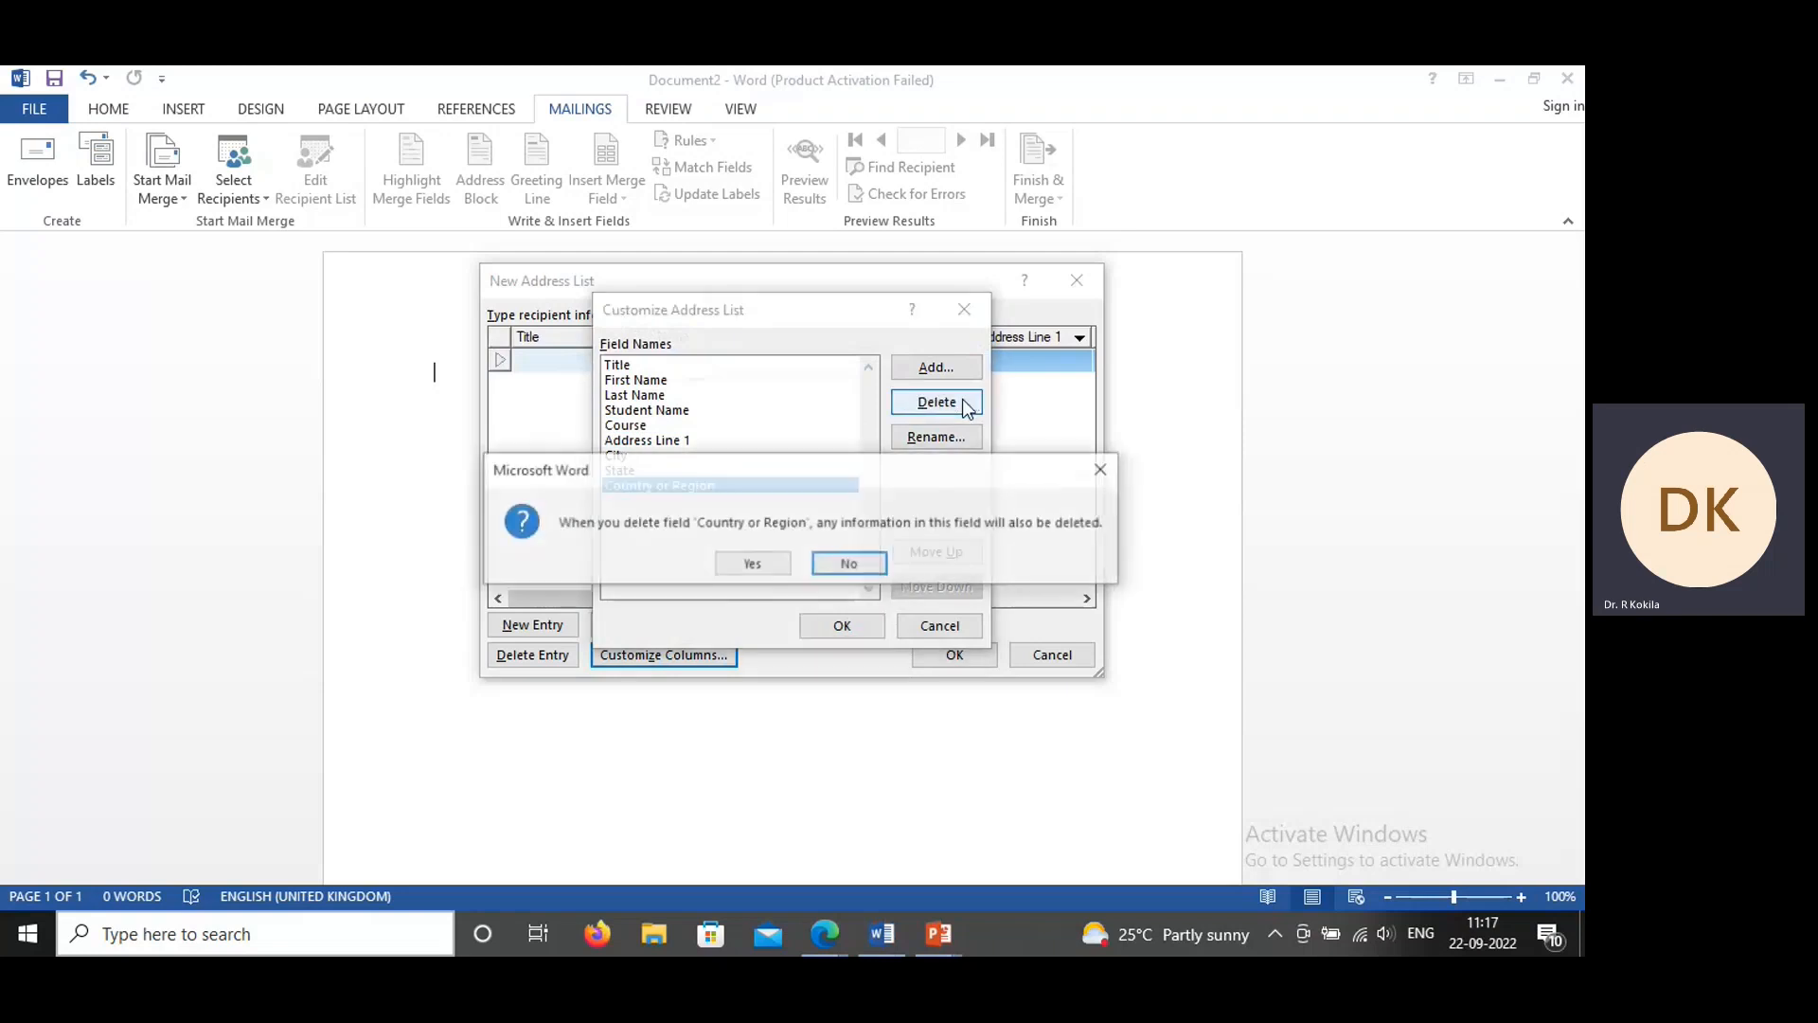
left_click(760, 565)
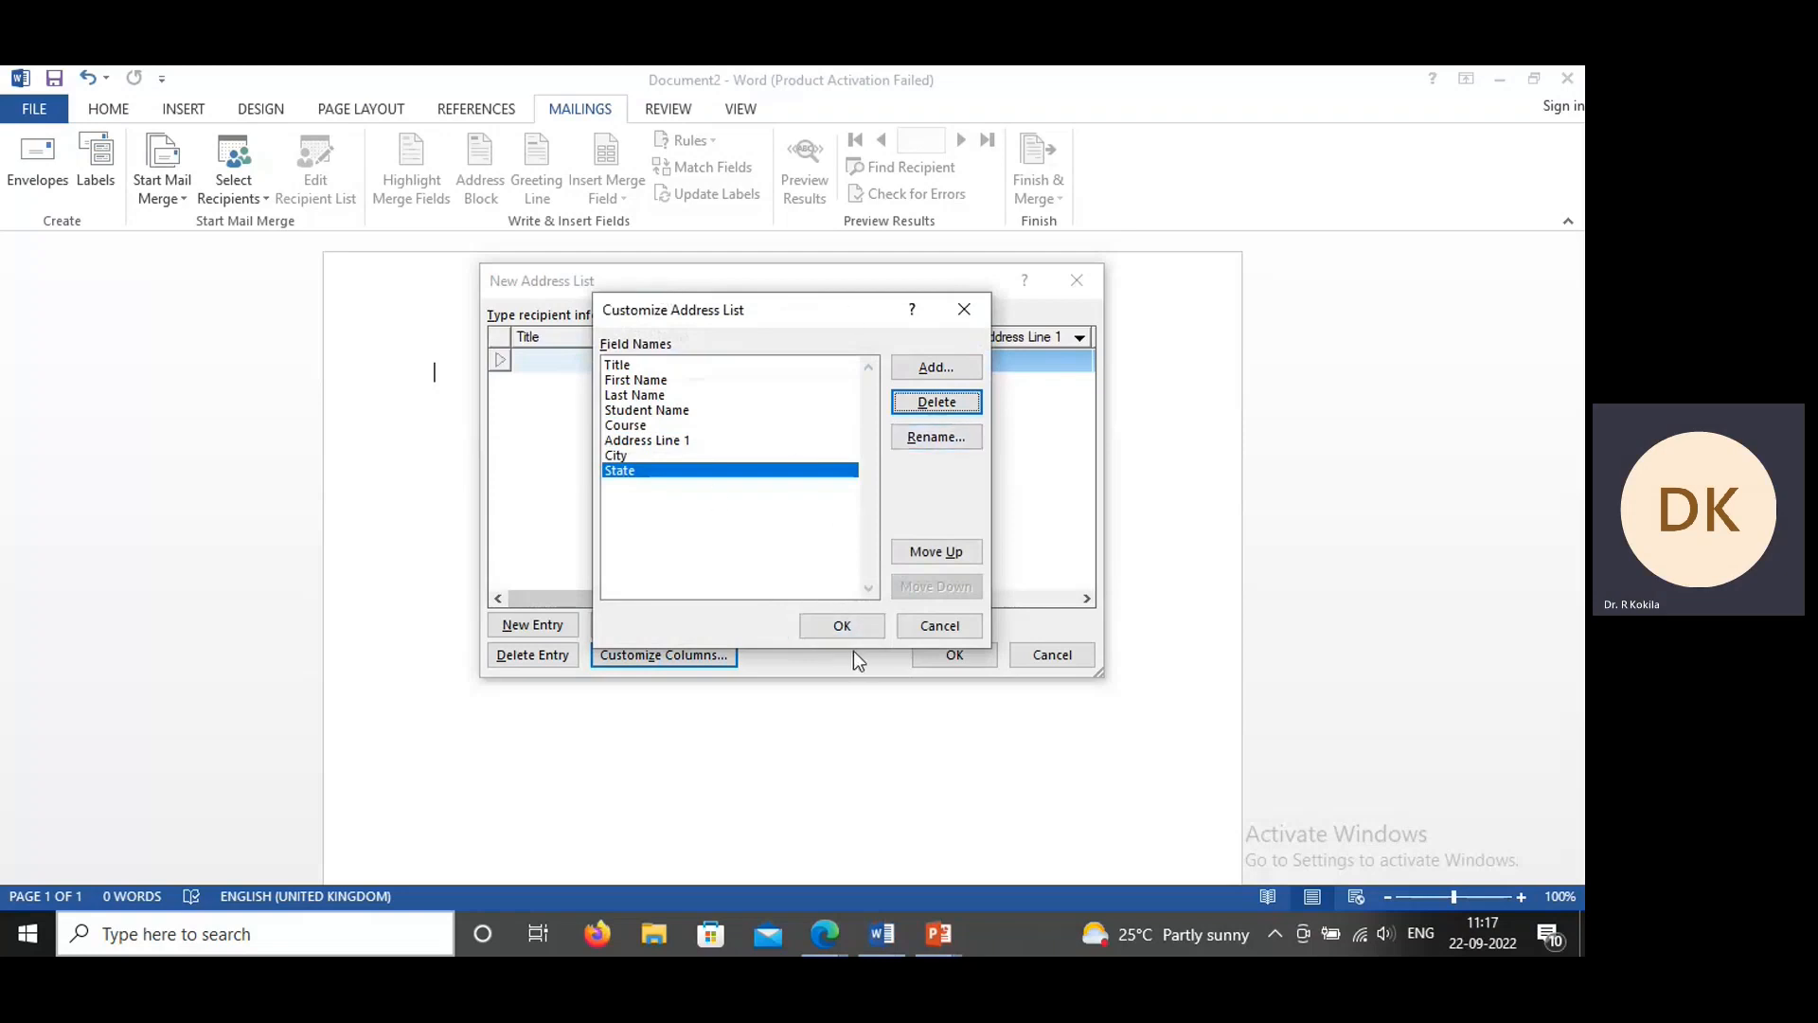
left_click(858, 621)
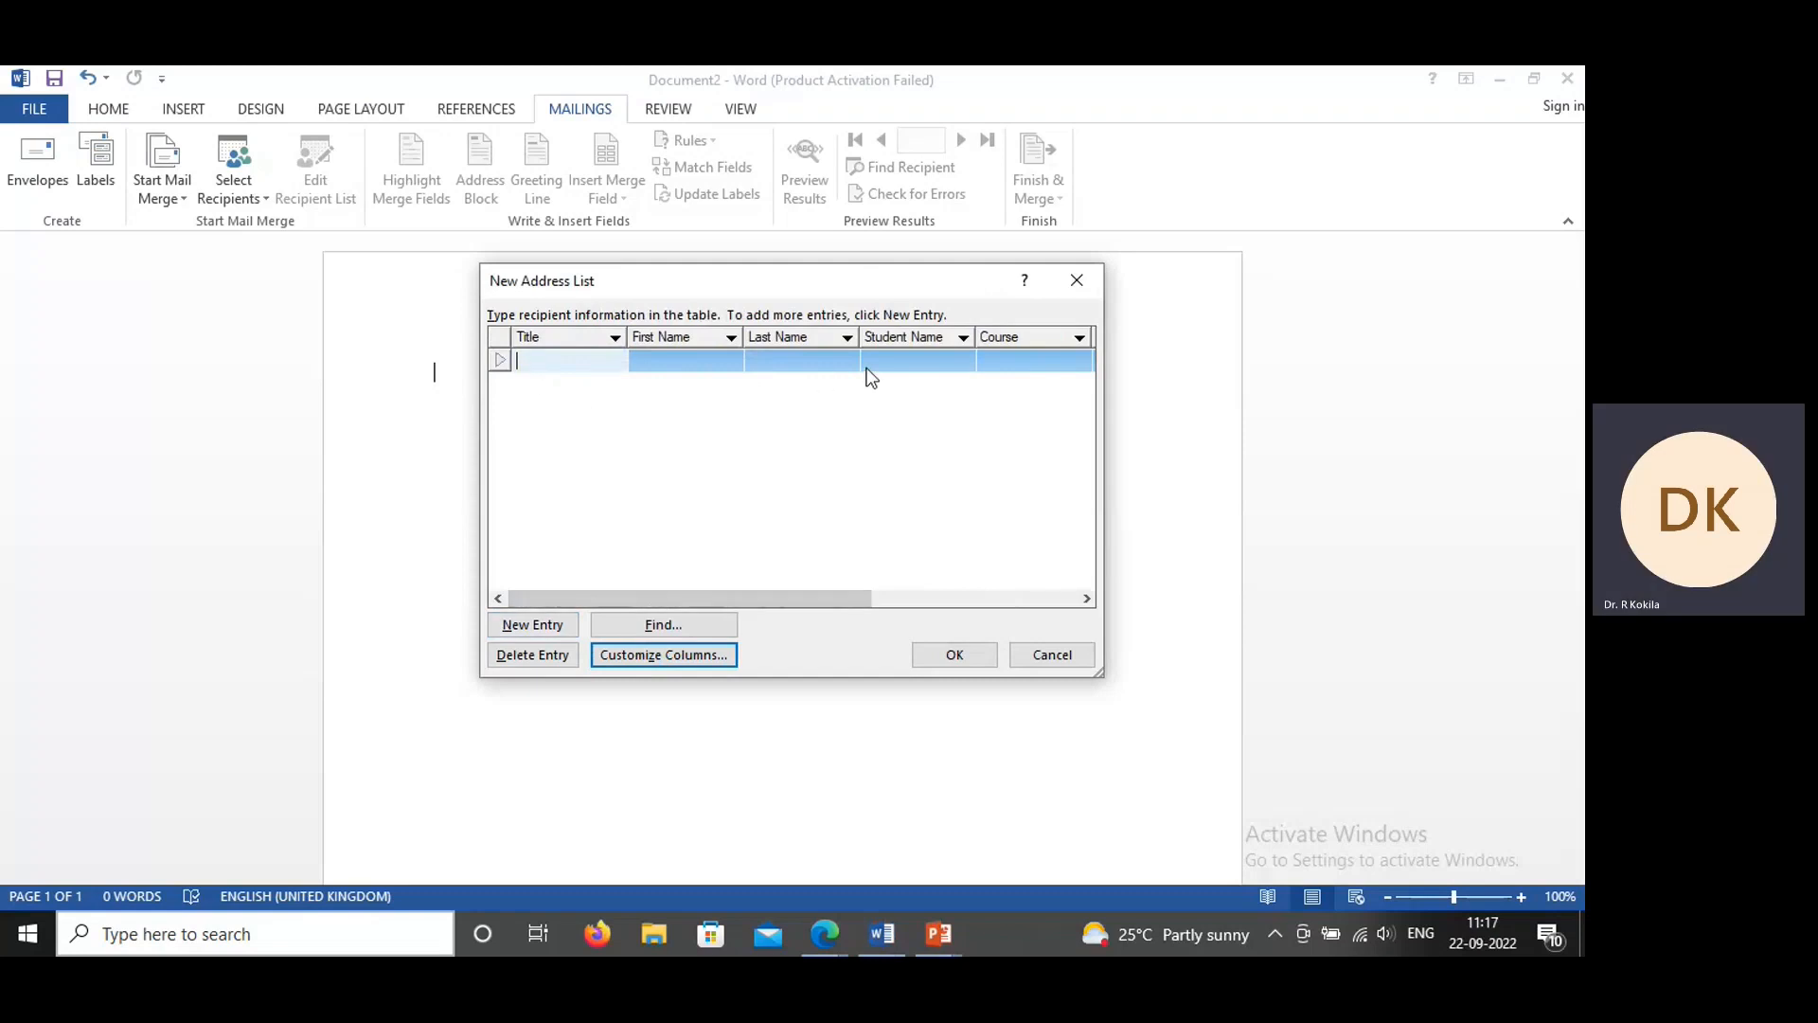
Step: Enter Mr & Mrs as the title of the first recipient entry
type("Mr & MRS")
key("BackSpace")
key("BackSpace")
type("rs")
Step: Fill in the first recipient's first name and last name
left_click(715, 356)
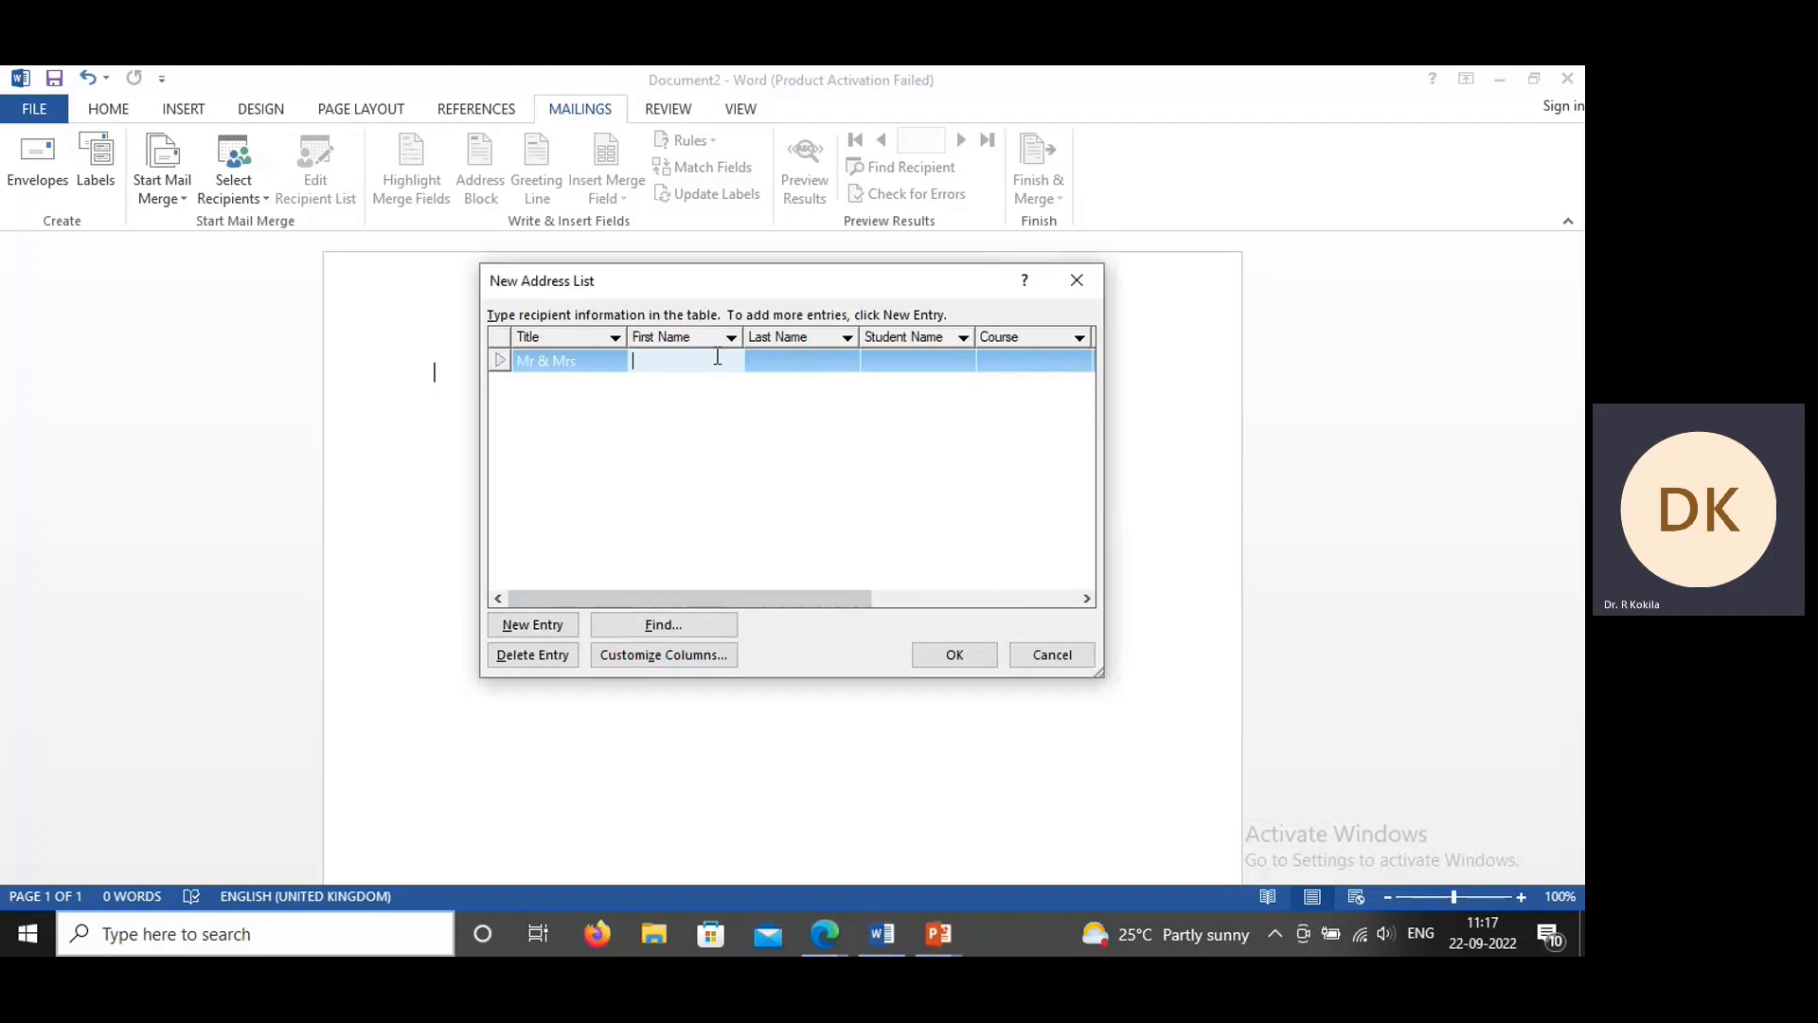
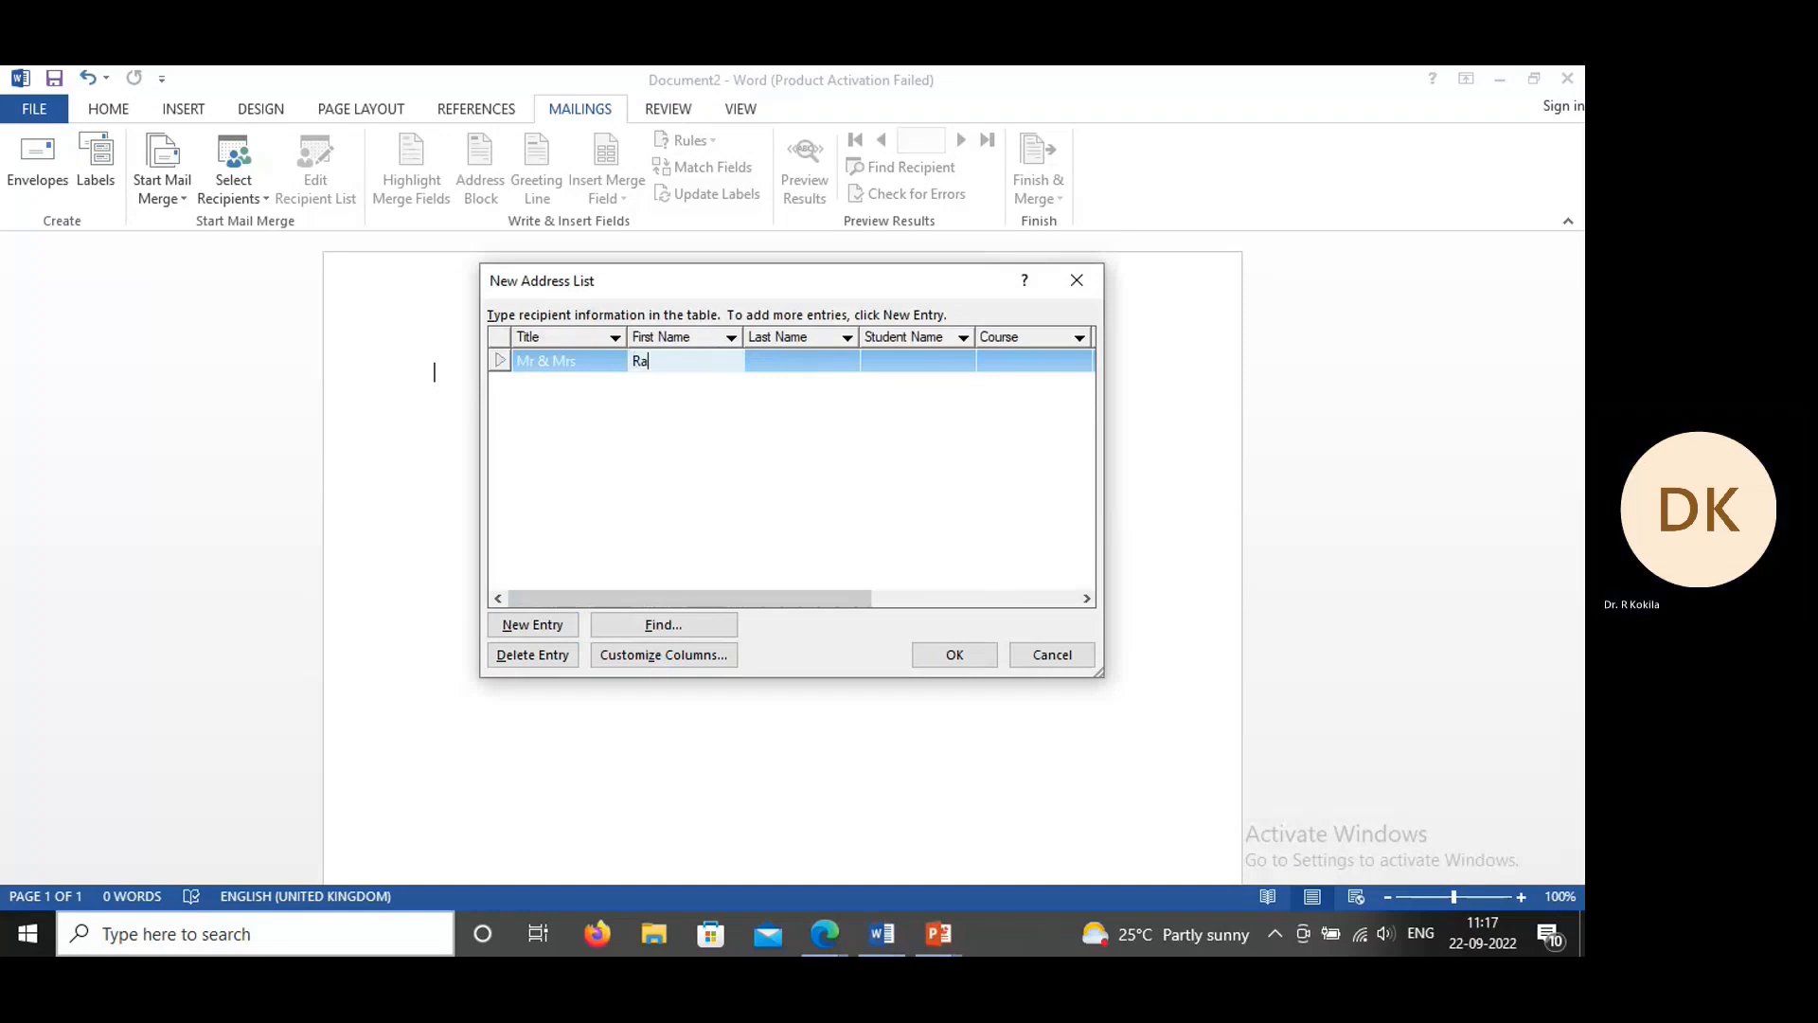
key("Tab")
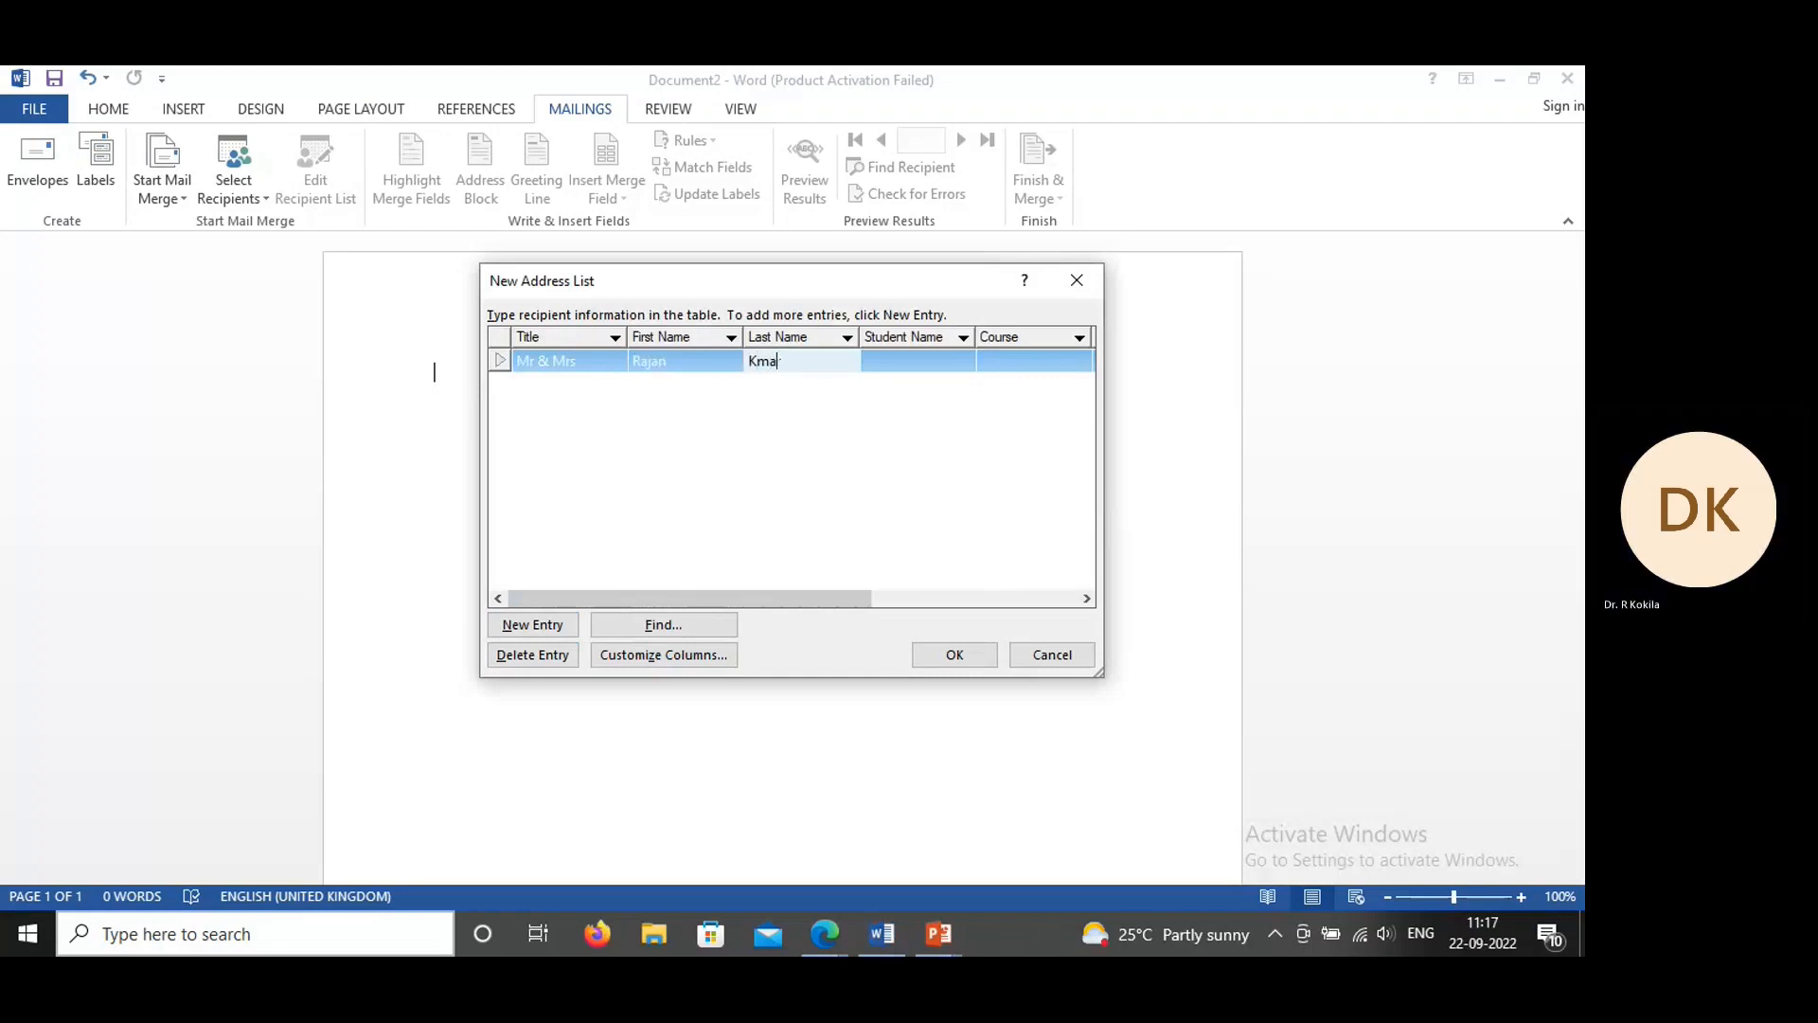
Step: Fill in the student's name and set the course to BCA for the first entry
key("Tab")
type("Sowmya")
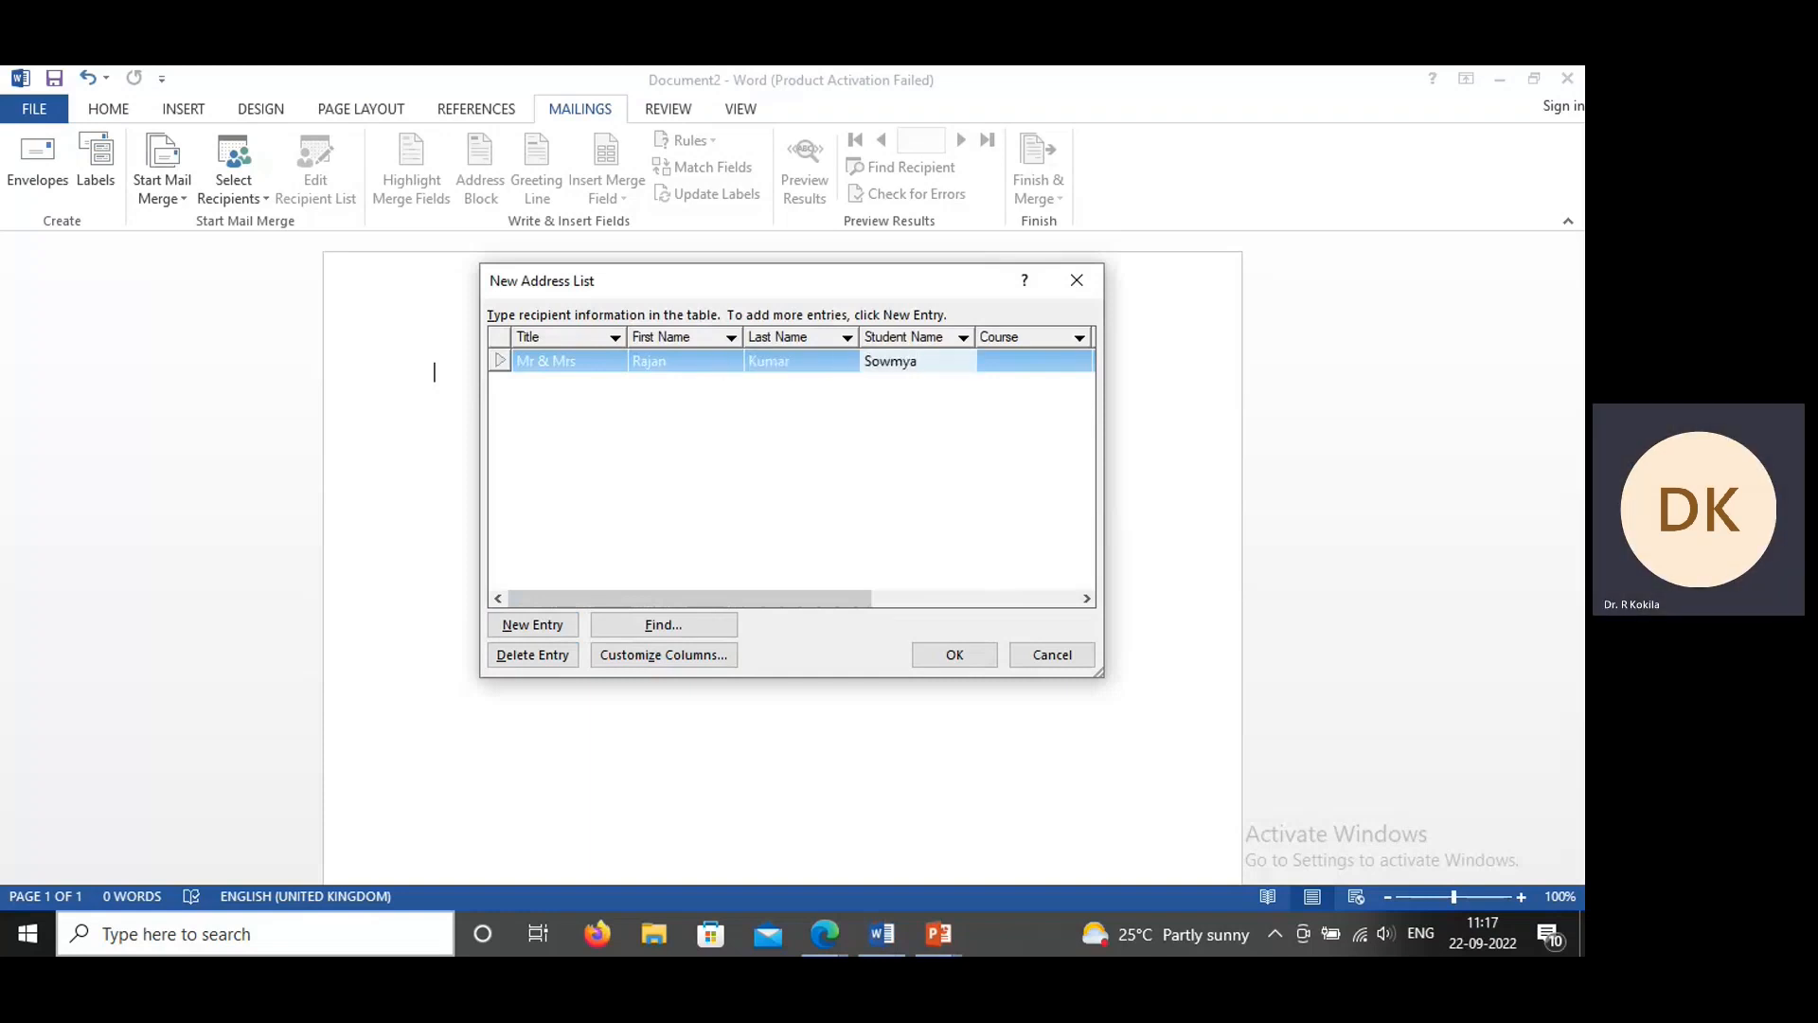
key("Tab")
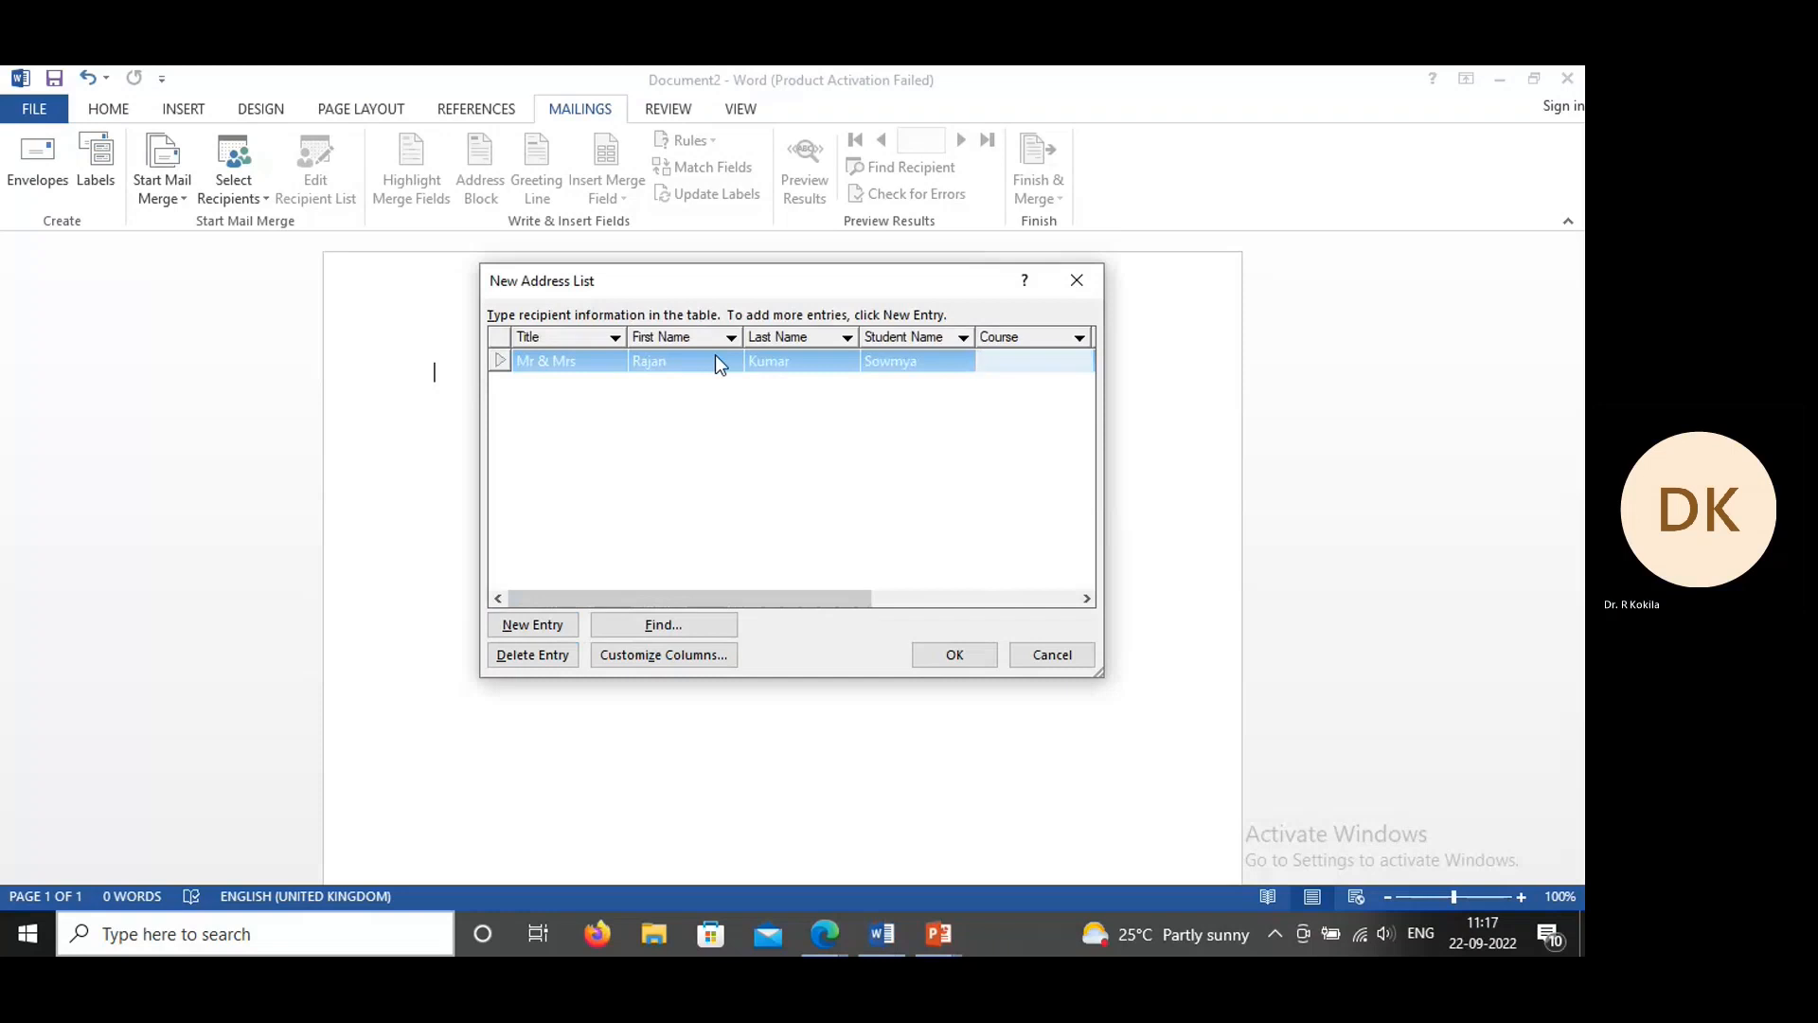
type("BCA")
key("Tab")
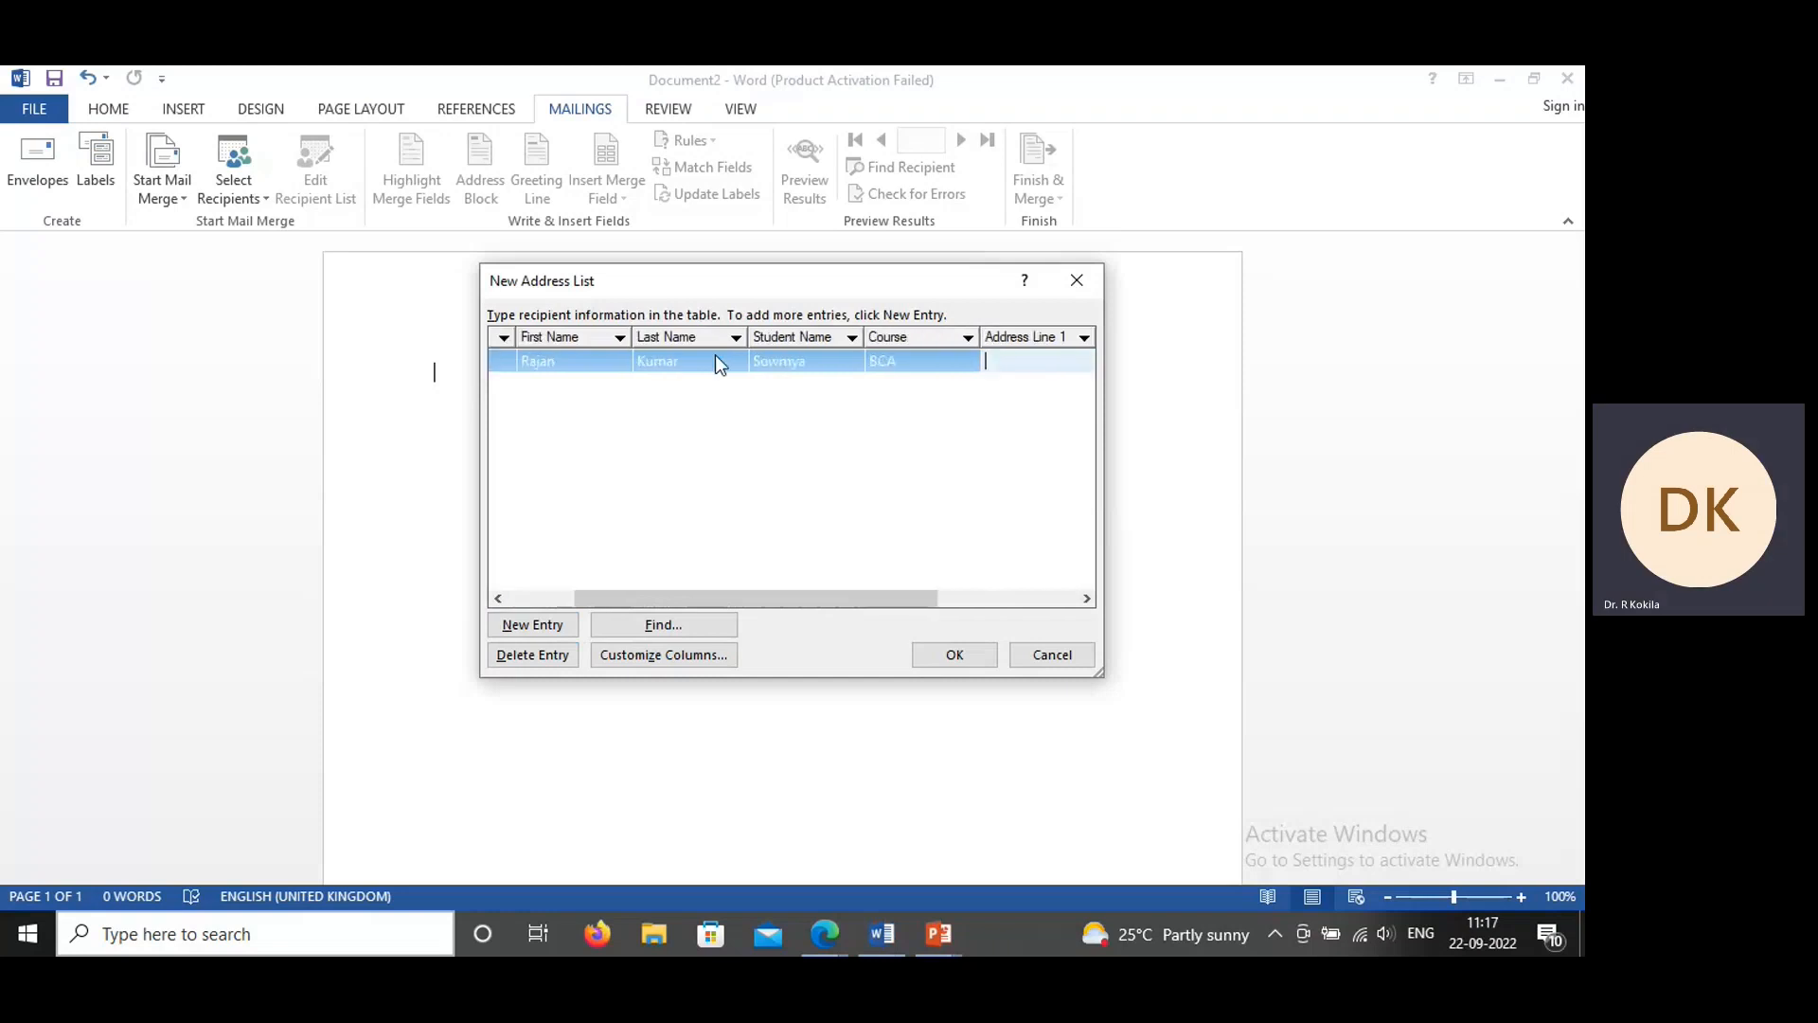
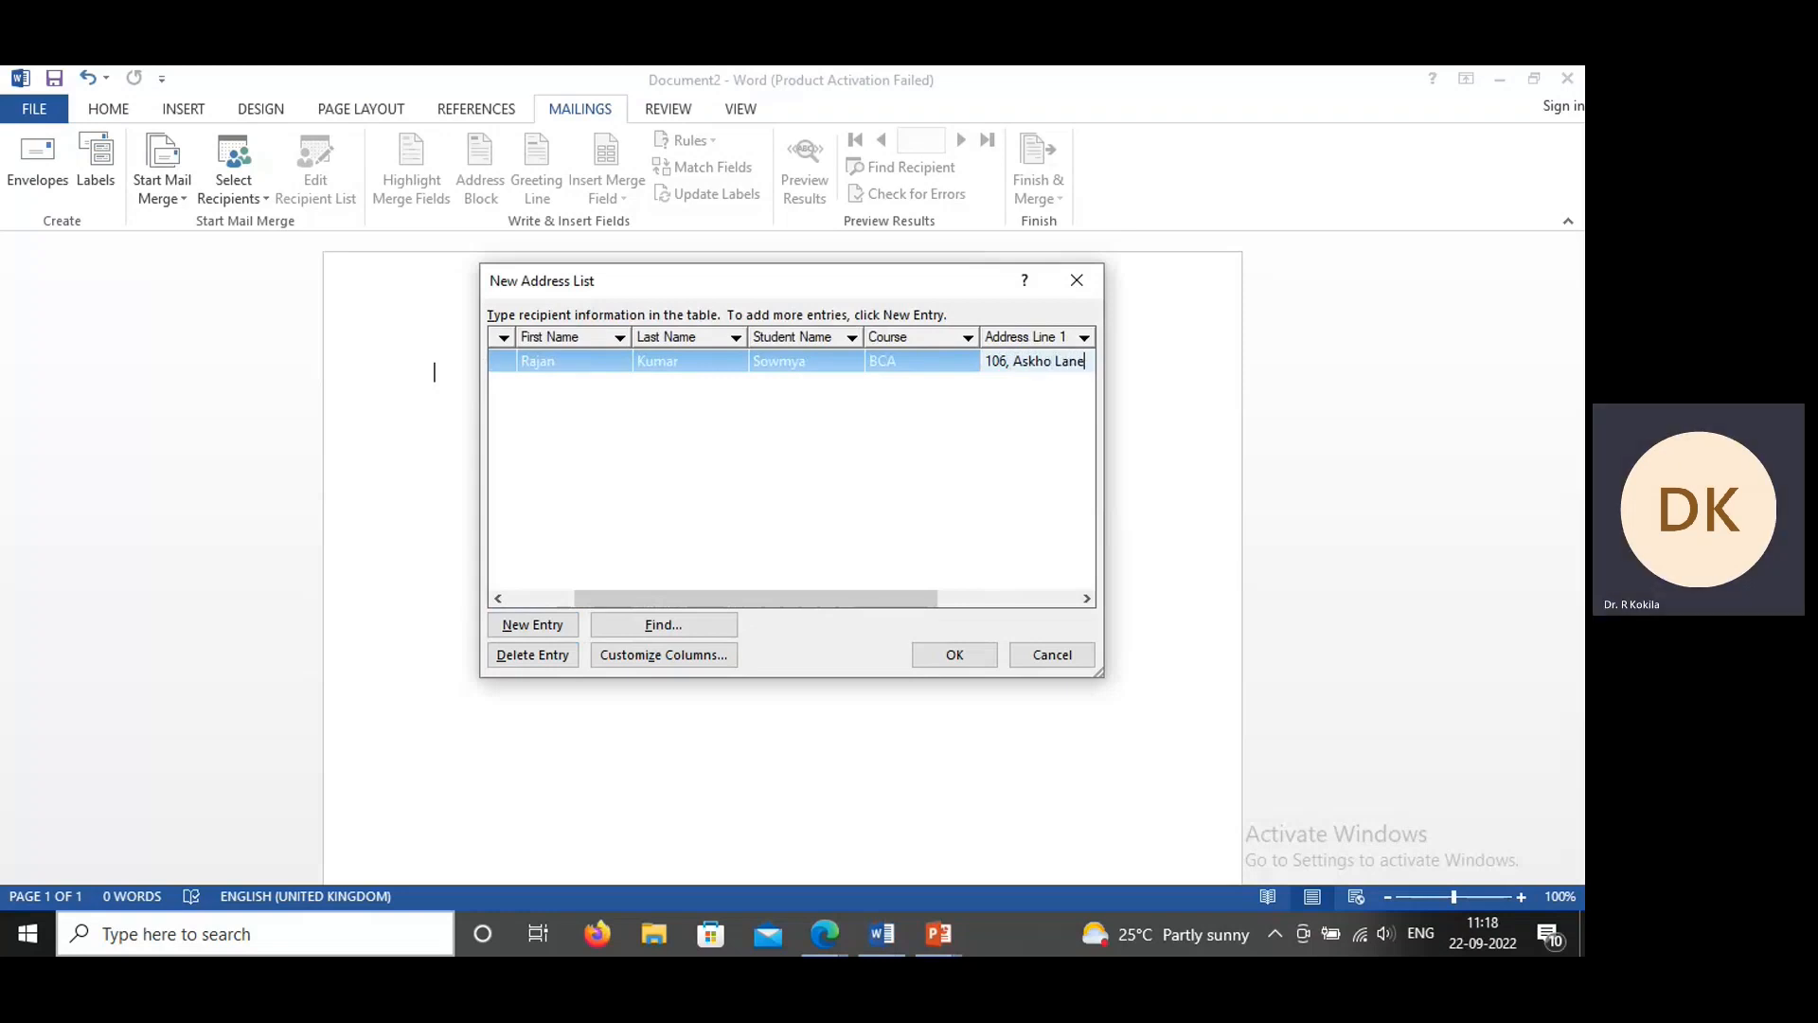
Step: Fill in the City and State fields of the first recipient's entry
key("Tab")
type("Bengaluru")
key("Tab")
type("Karma")
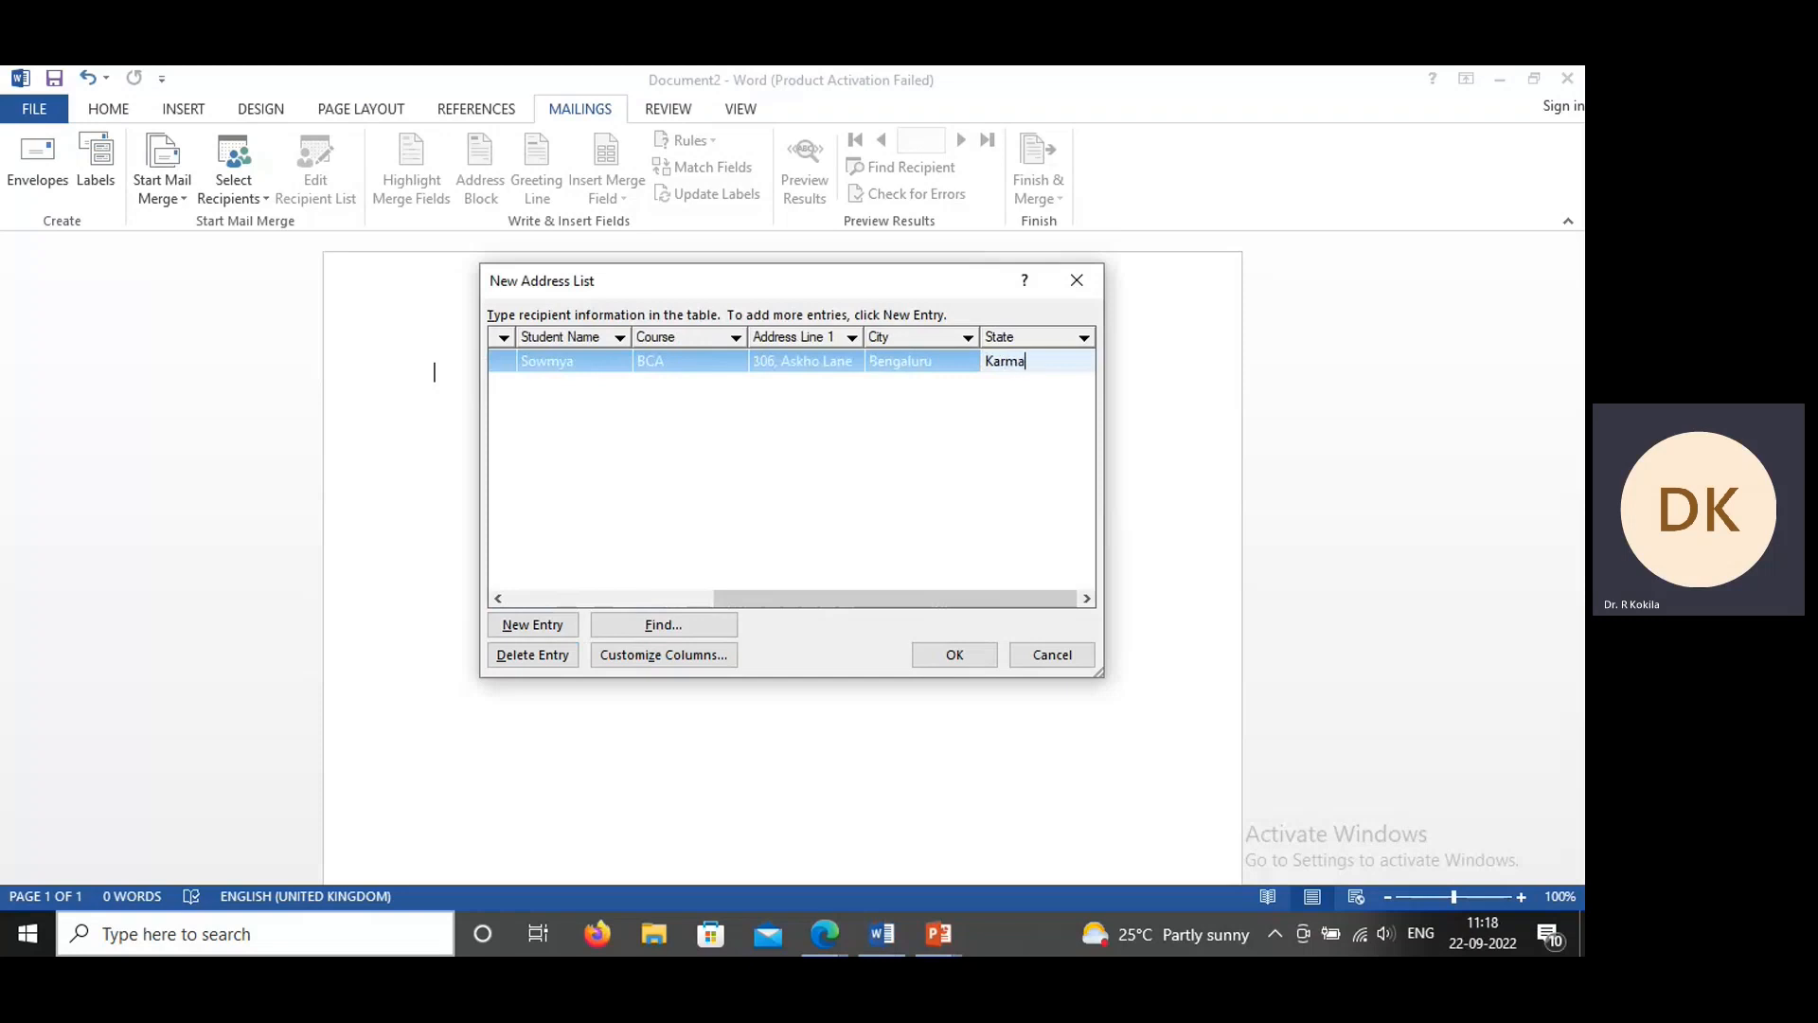
key("BackSpace")
key("BackSpace")
type("nataka")
Step: Add a new blank entry to the address list, then confirm the list to reach its save dialog
left_click(926, 360)
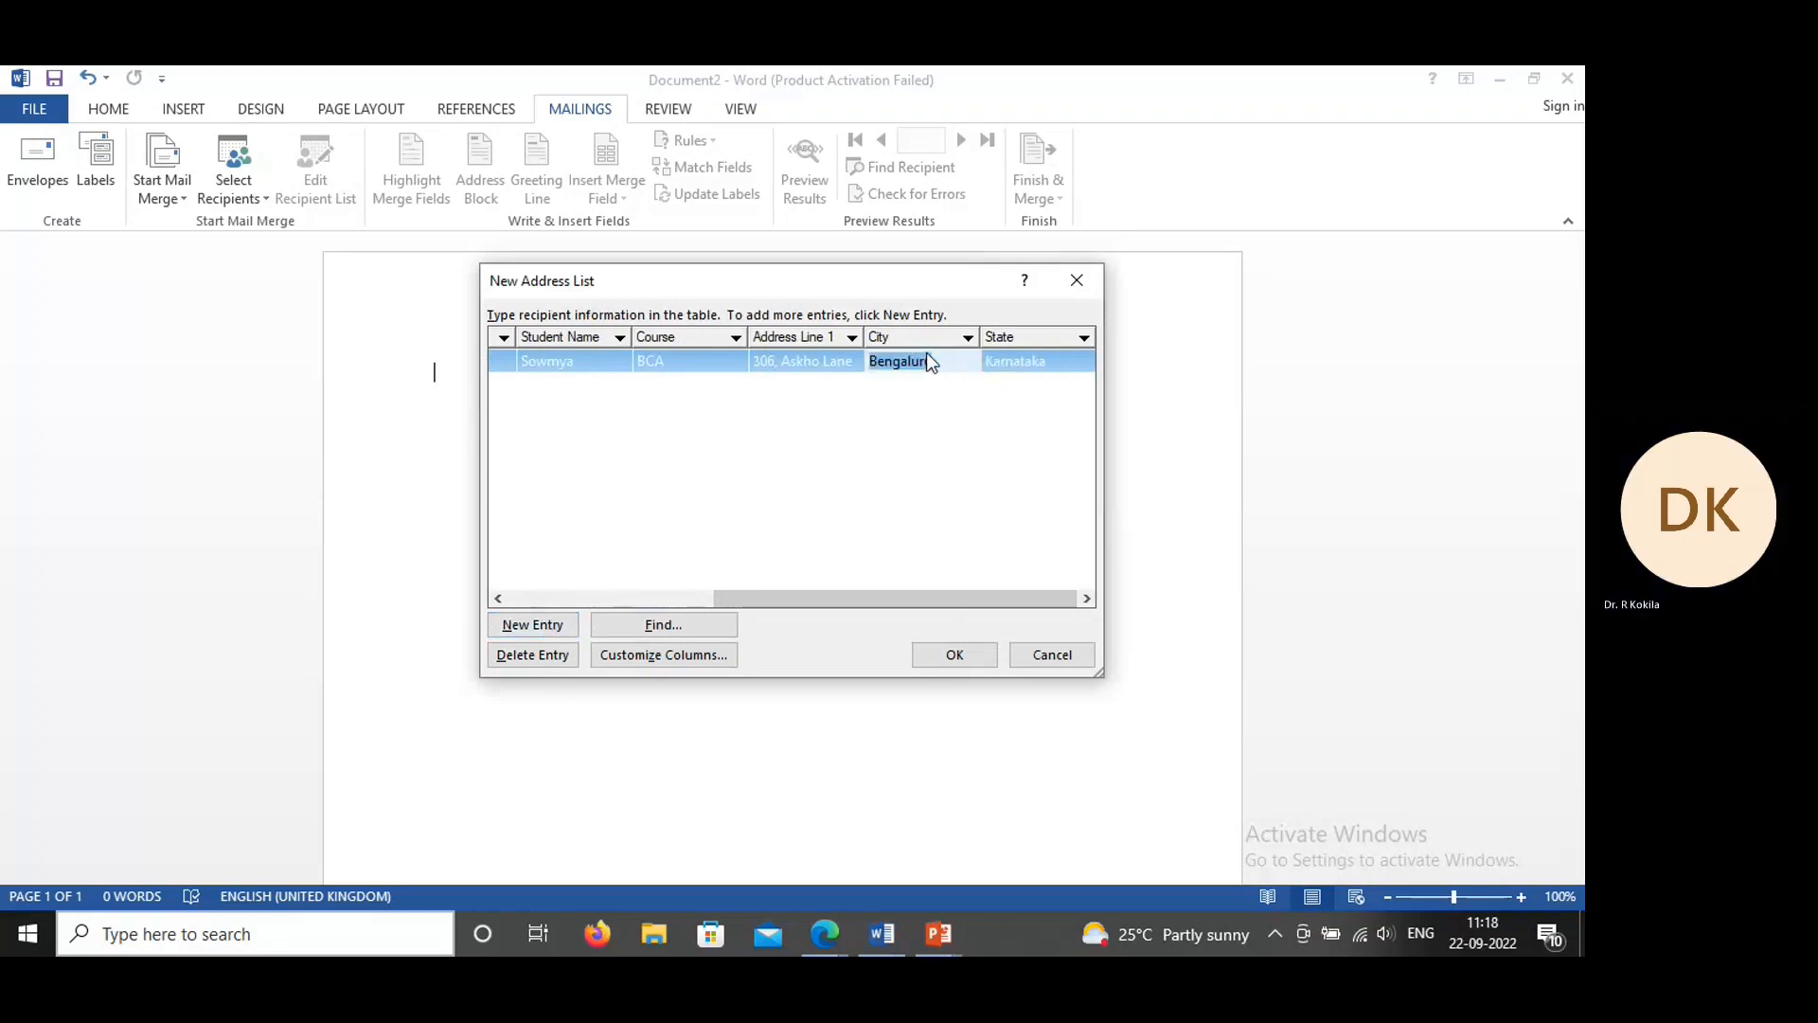
left_click(538, 626)
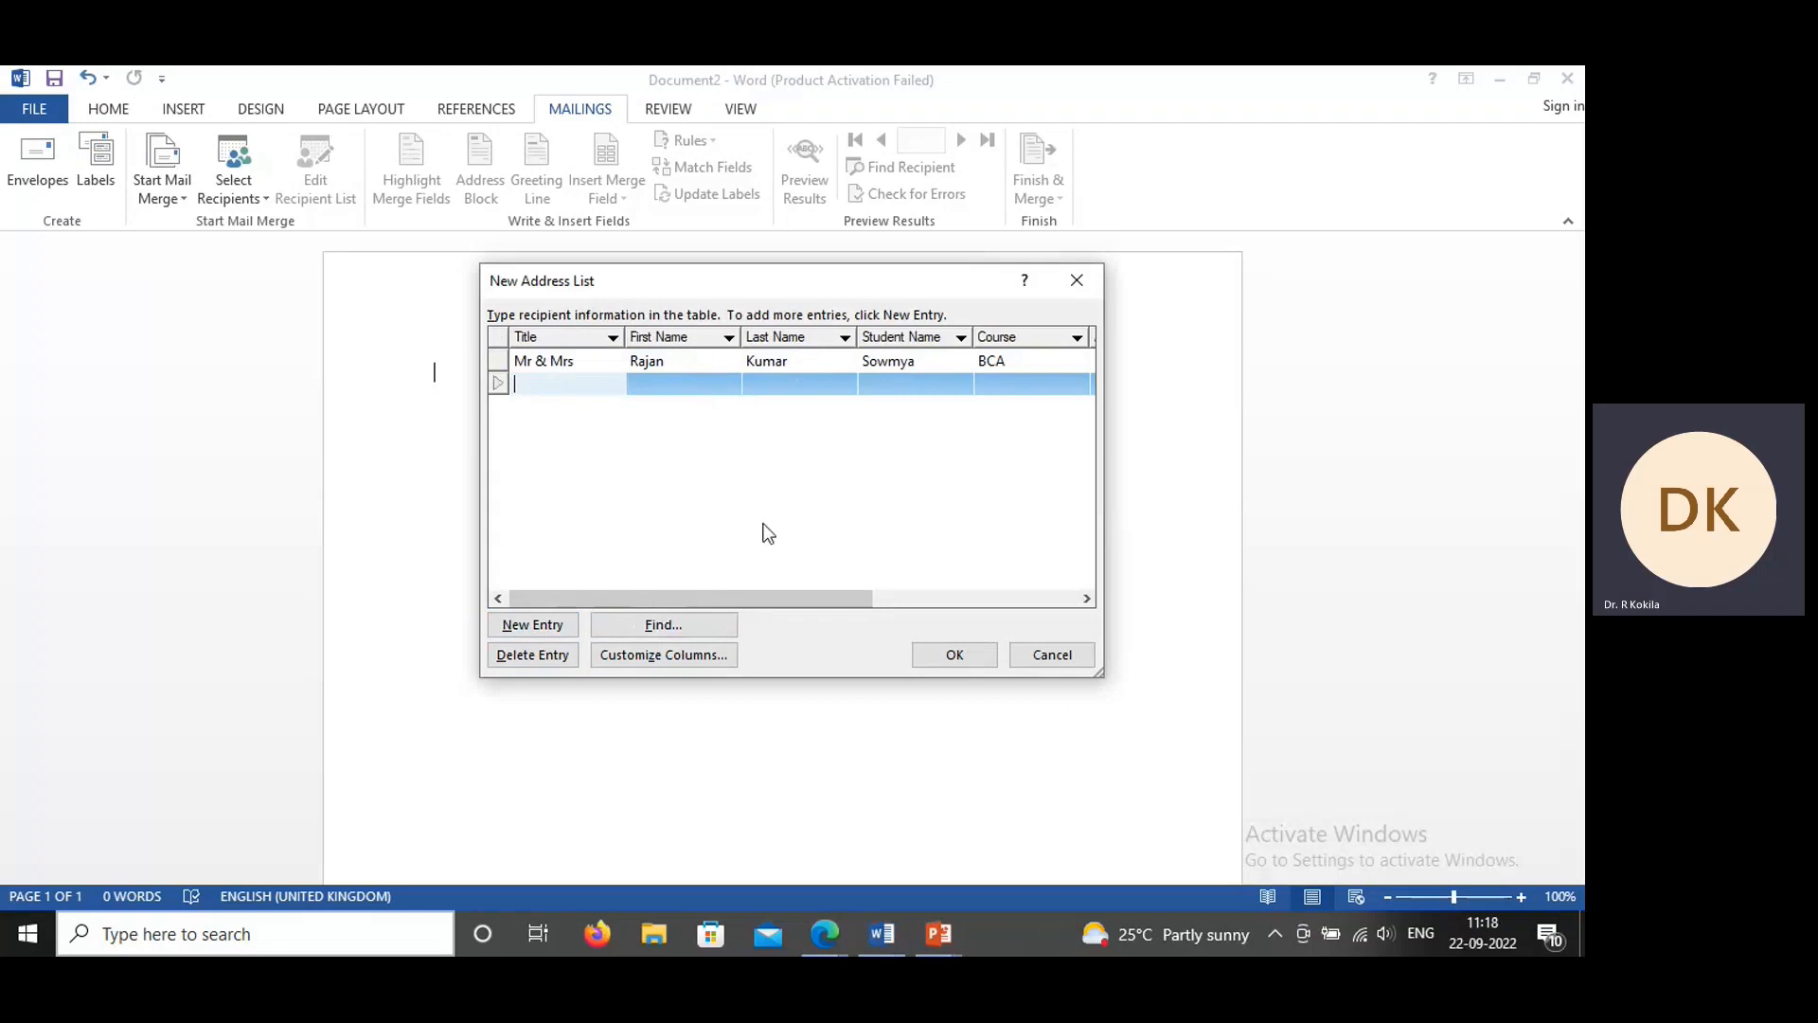
left_click(955, 655)
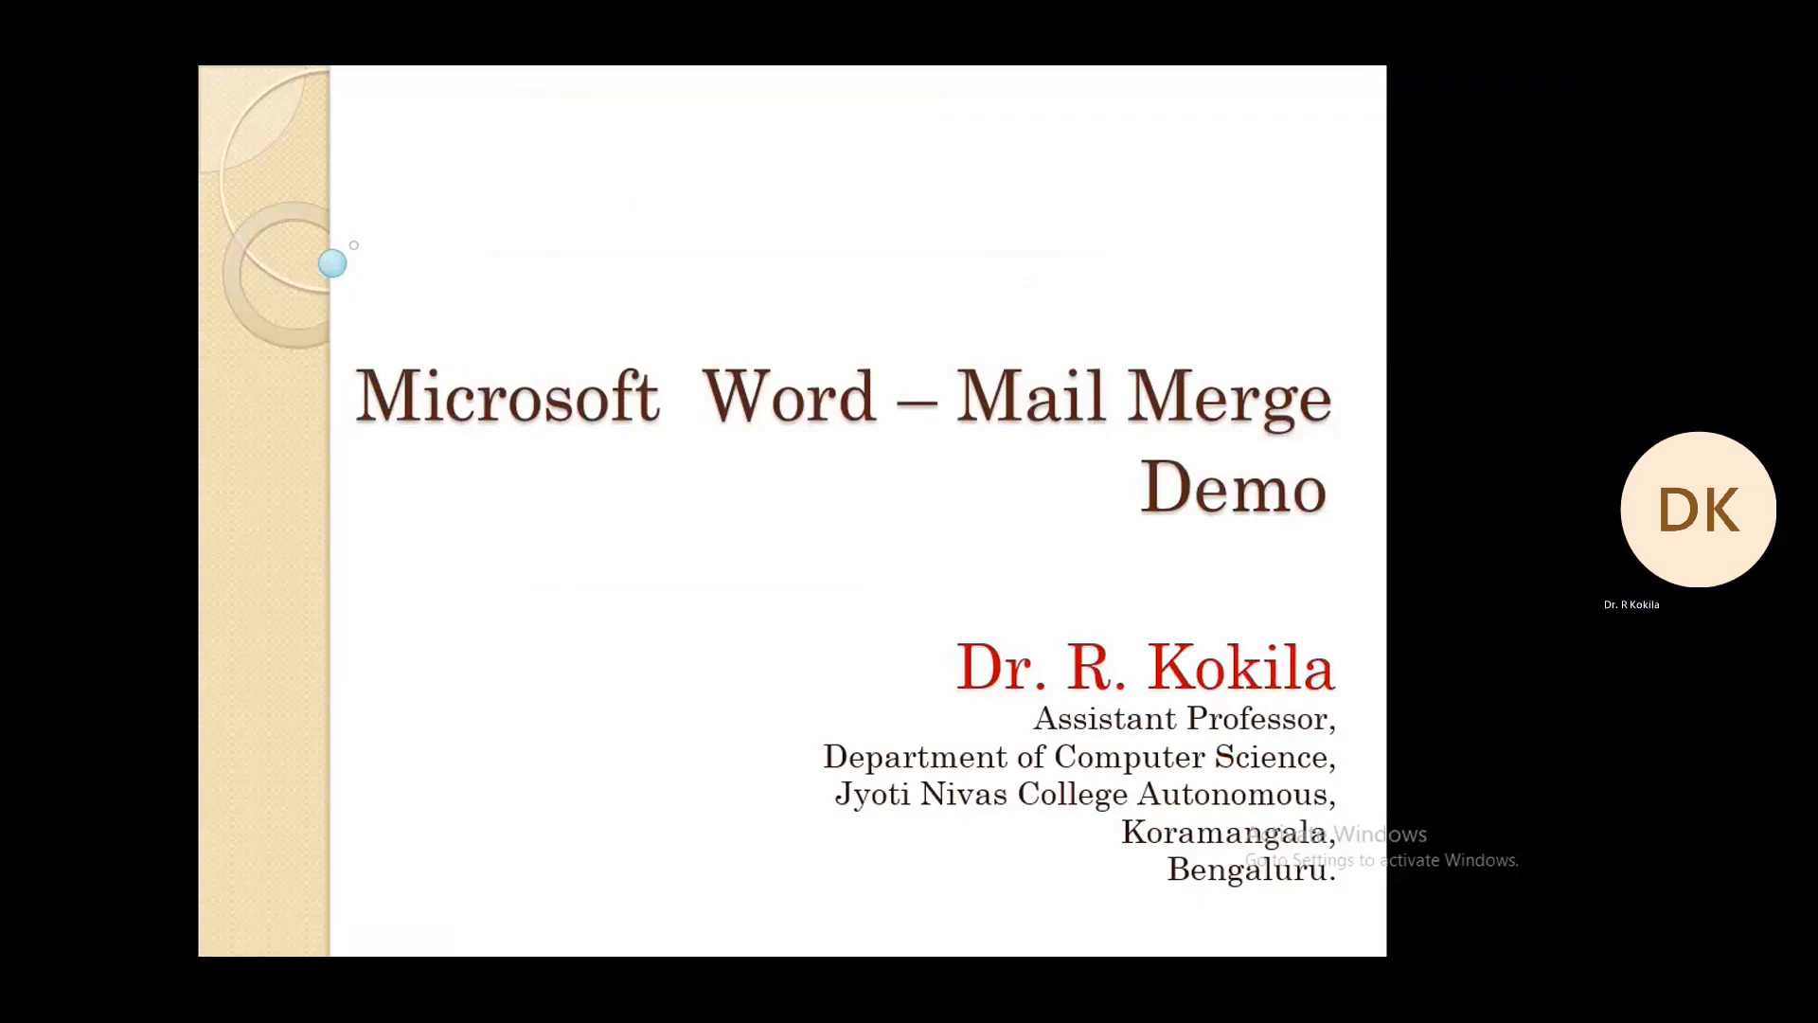
key("alt+Tab")
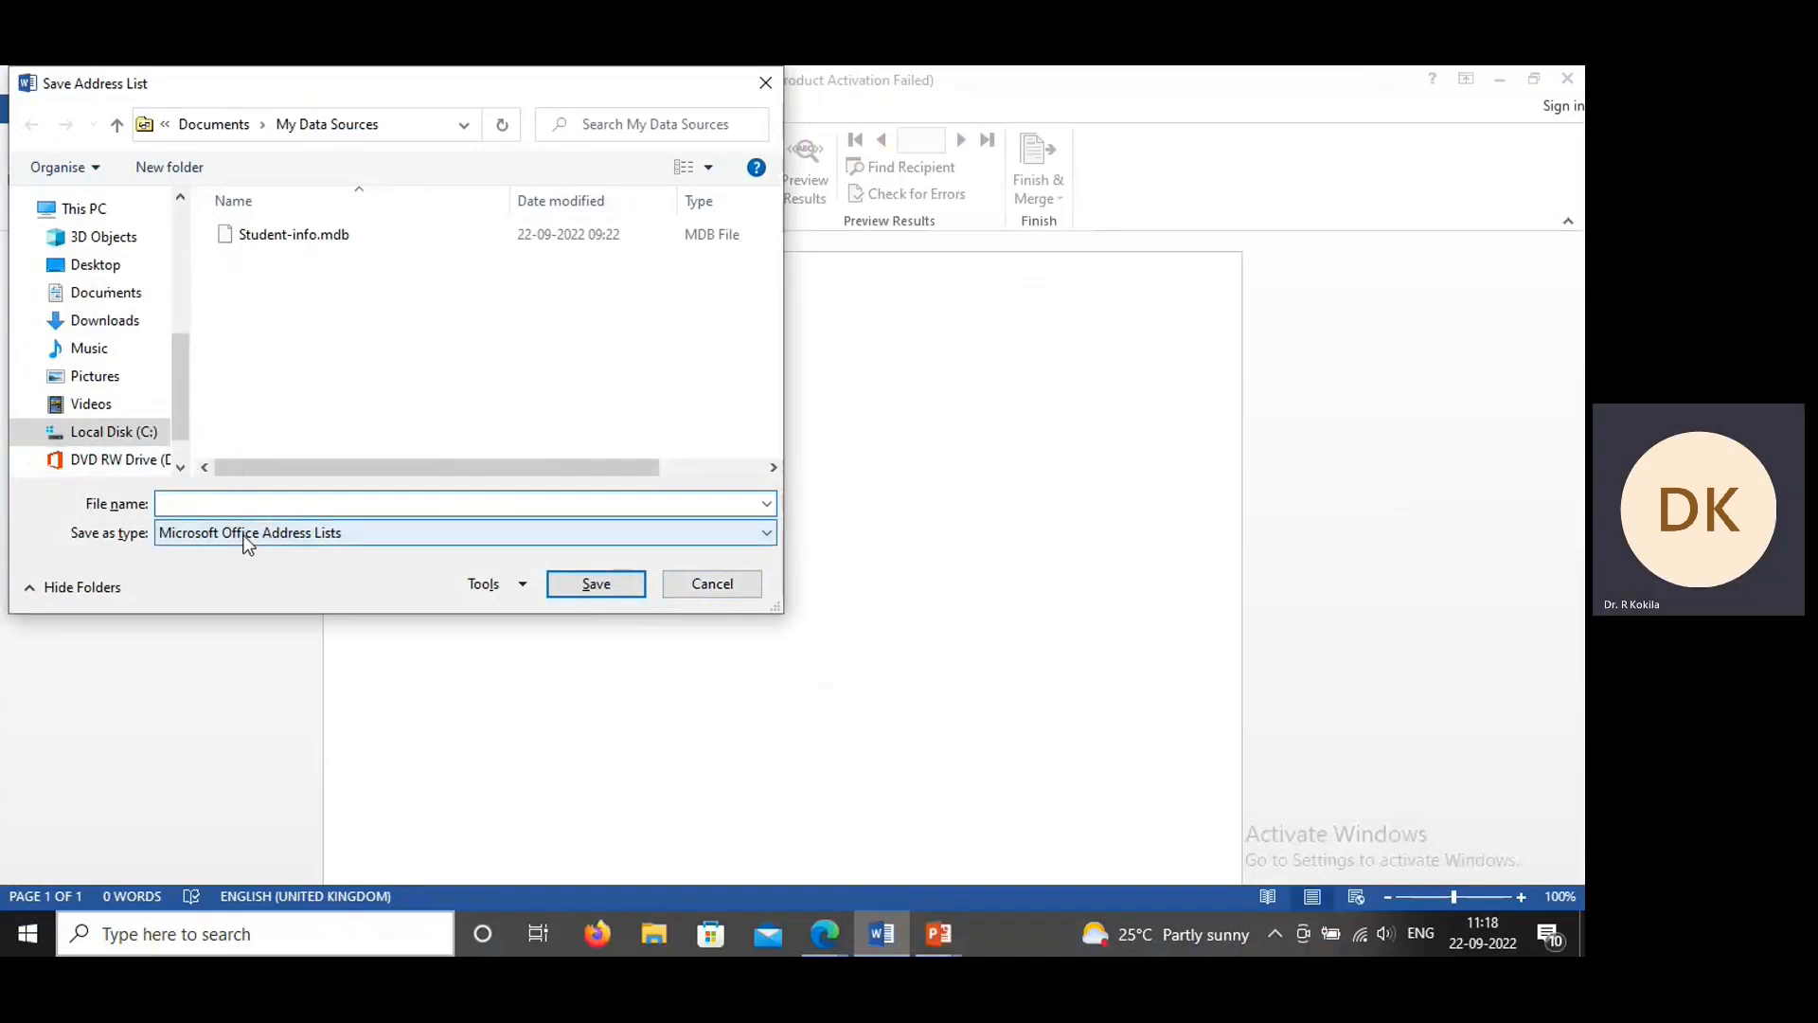
Step: Save the address list under the file name student in My Data Sources
type("su")
key("BackSpace")
type("t")
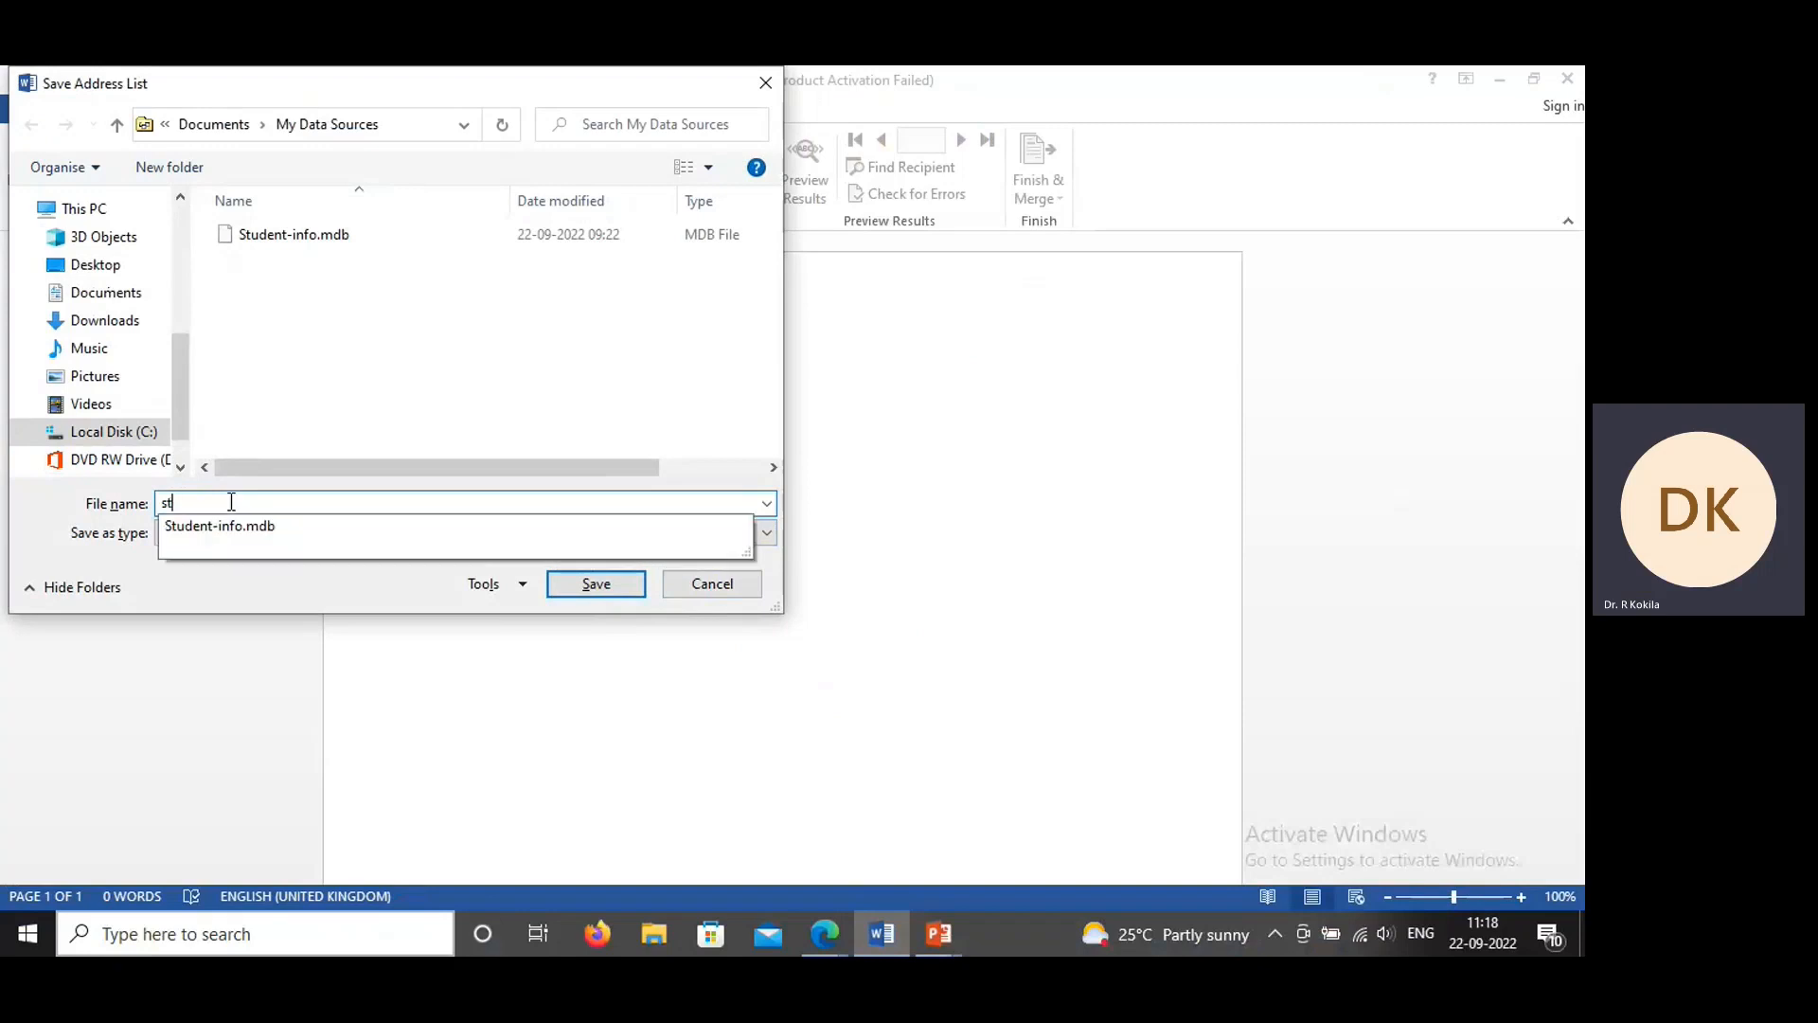
type("udent")
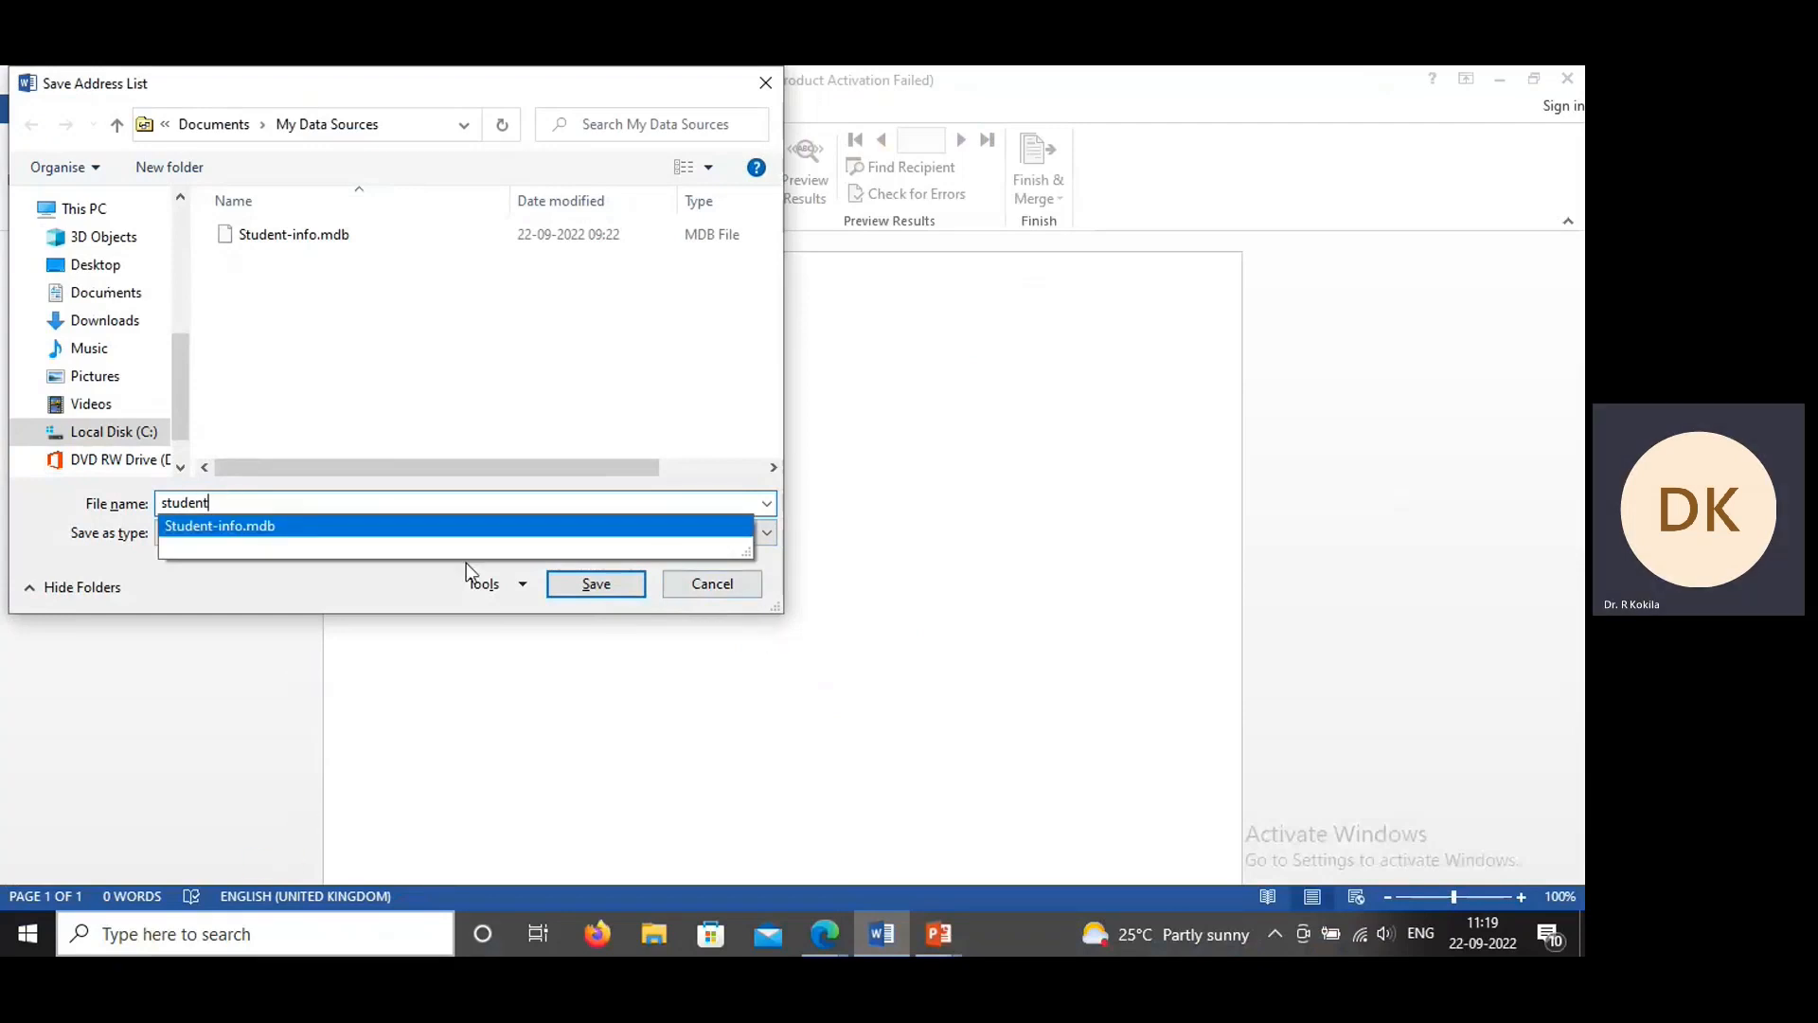
left_click(571, 584)
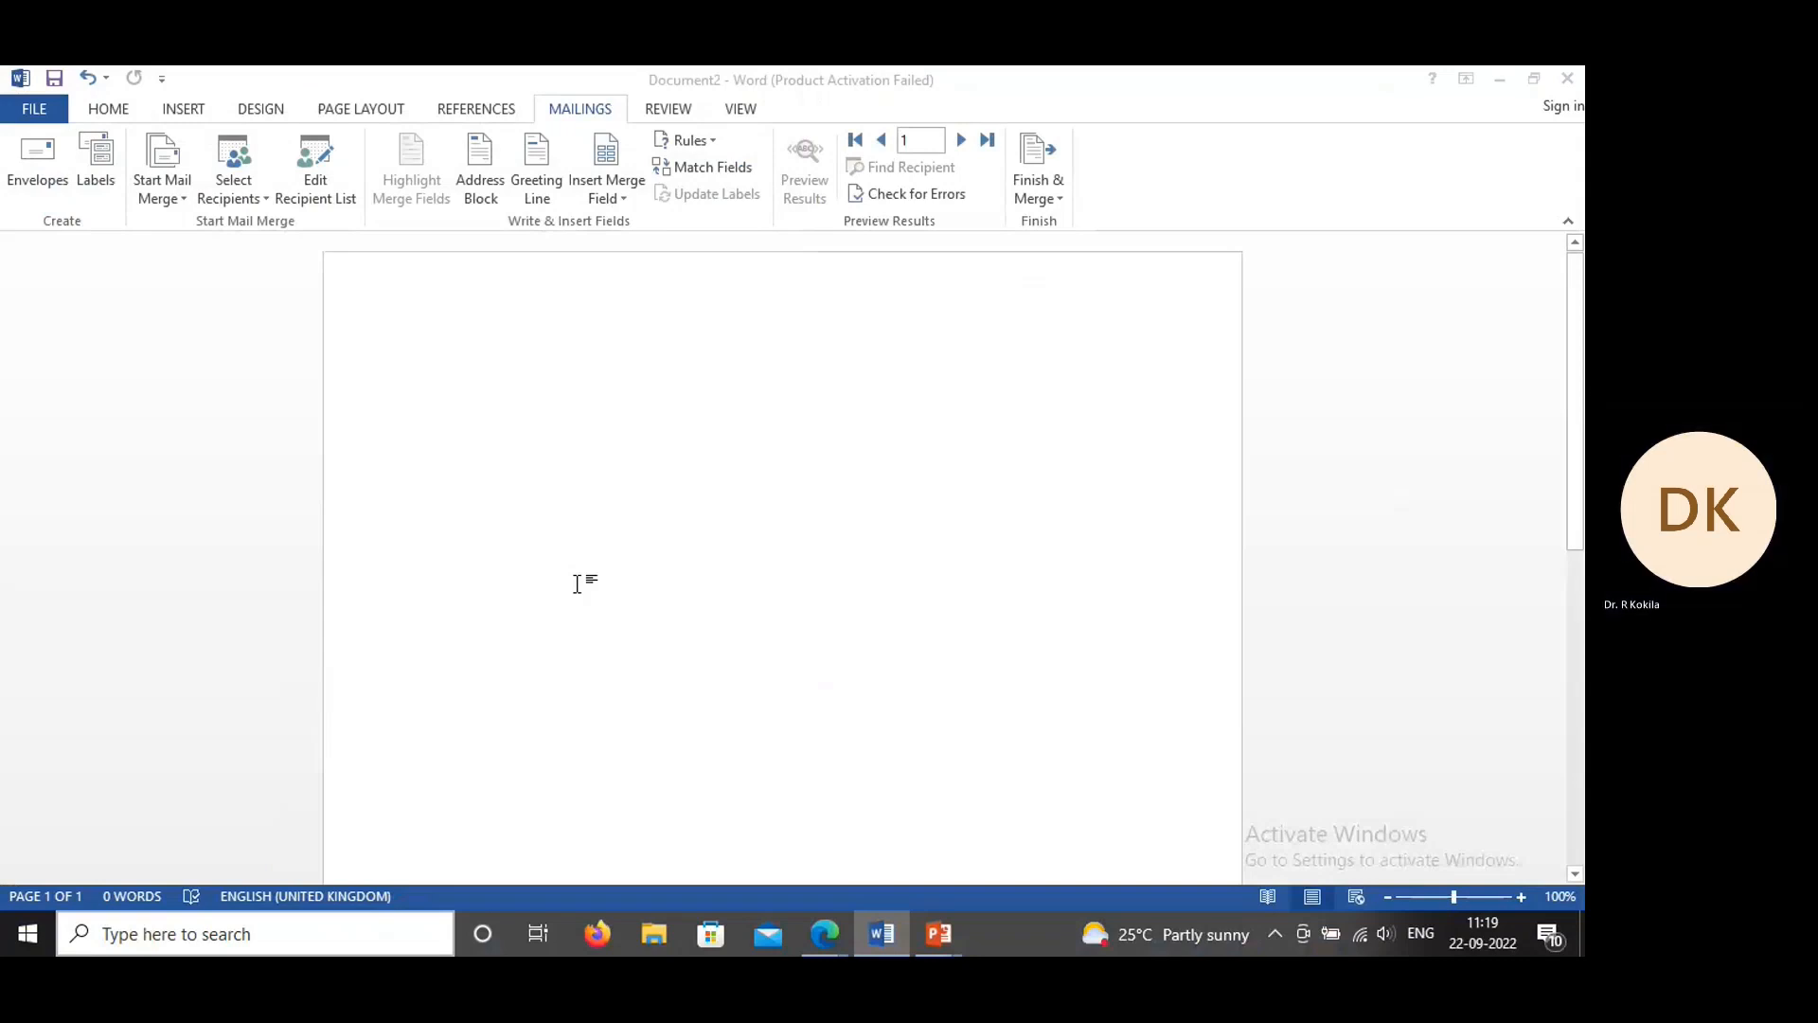
Step: Use the existing list Student-info.mdb as the recipient data source for the mail merge
left_click(266, 191)
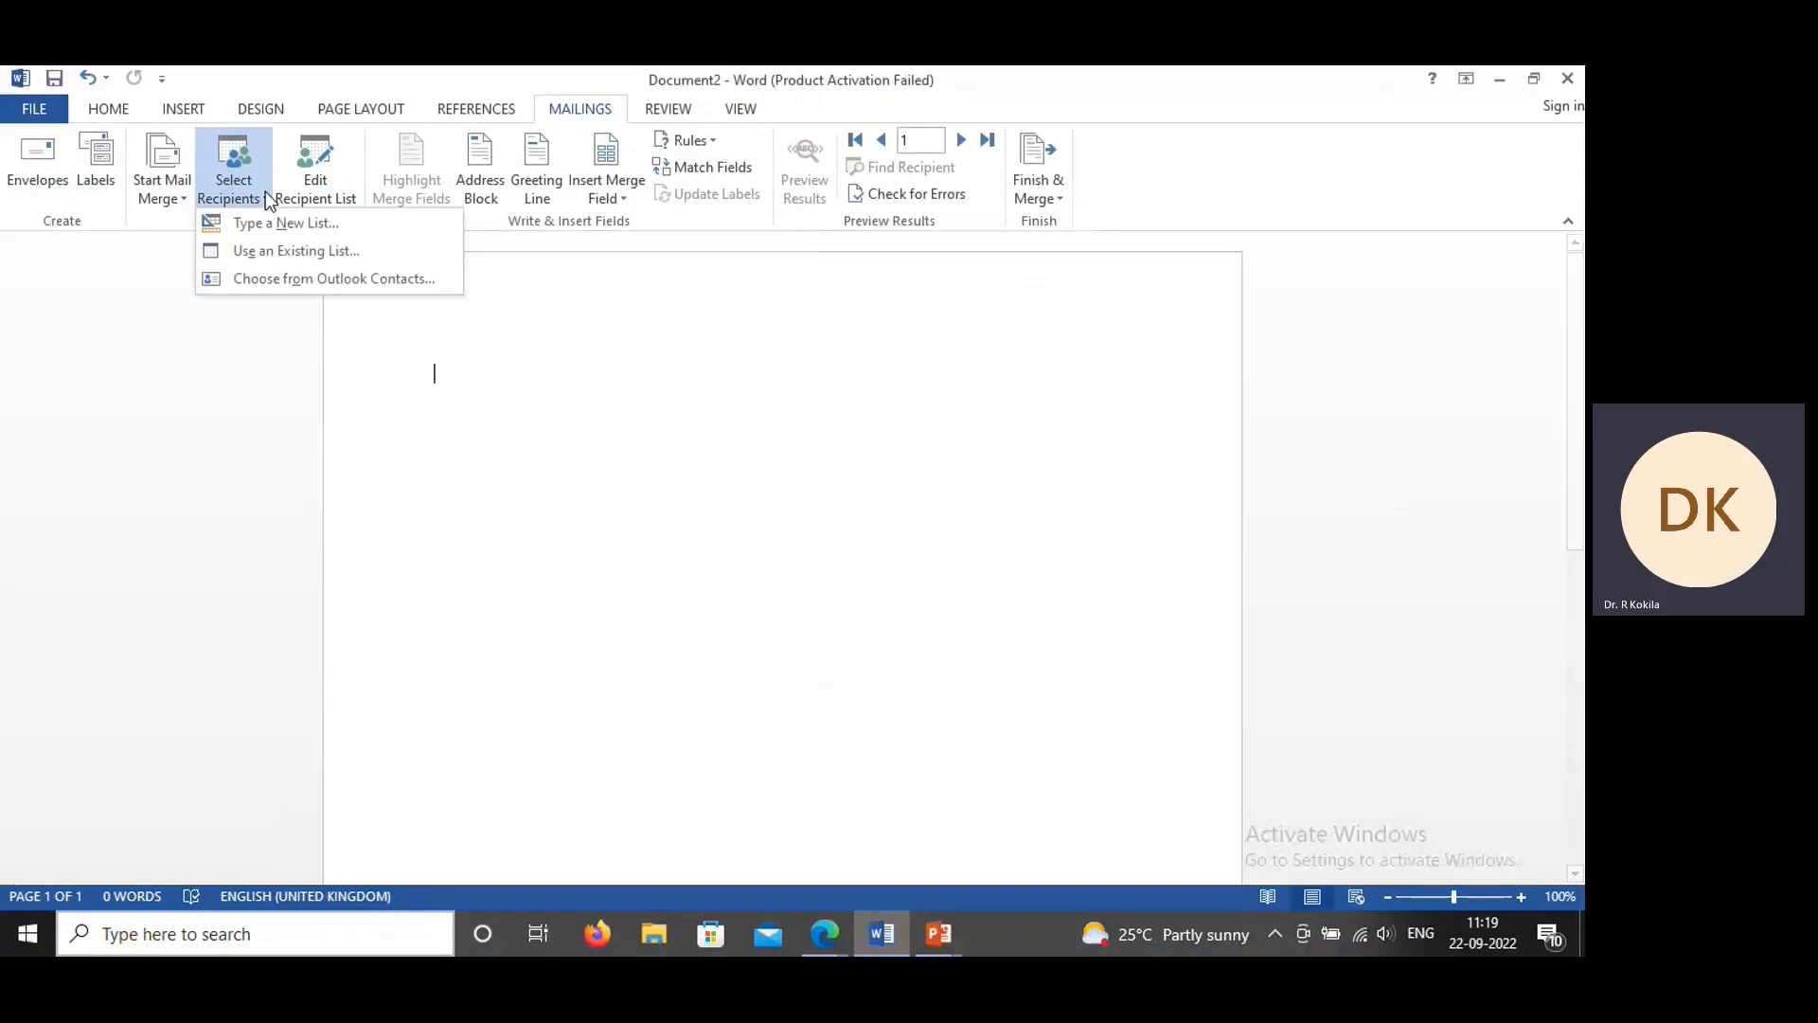
left_click(271, 252)
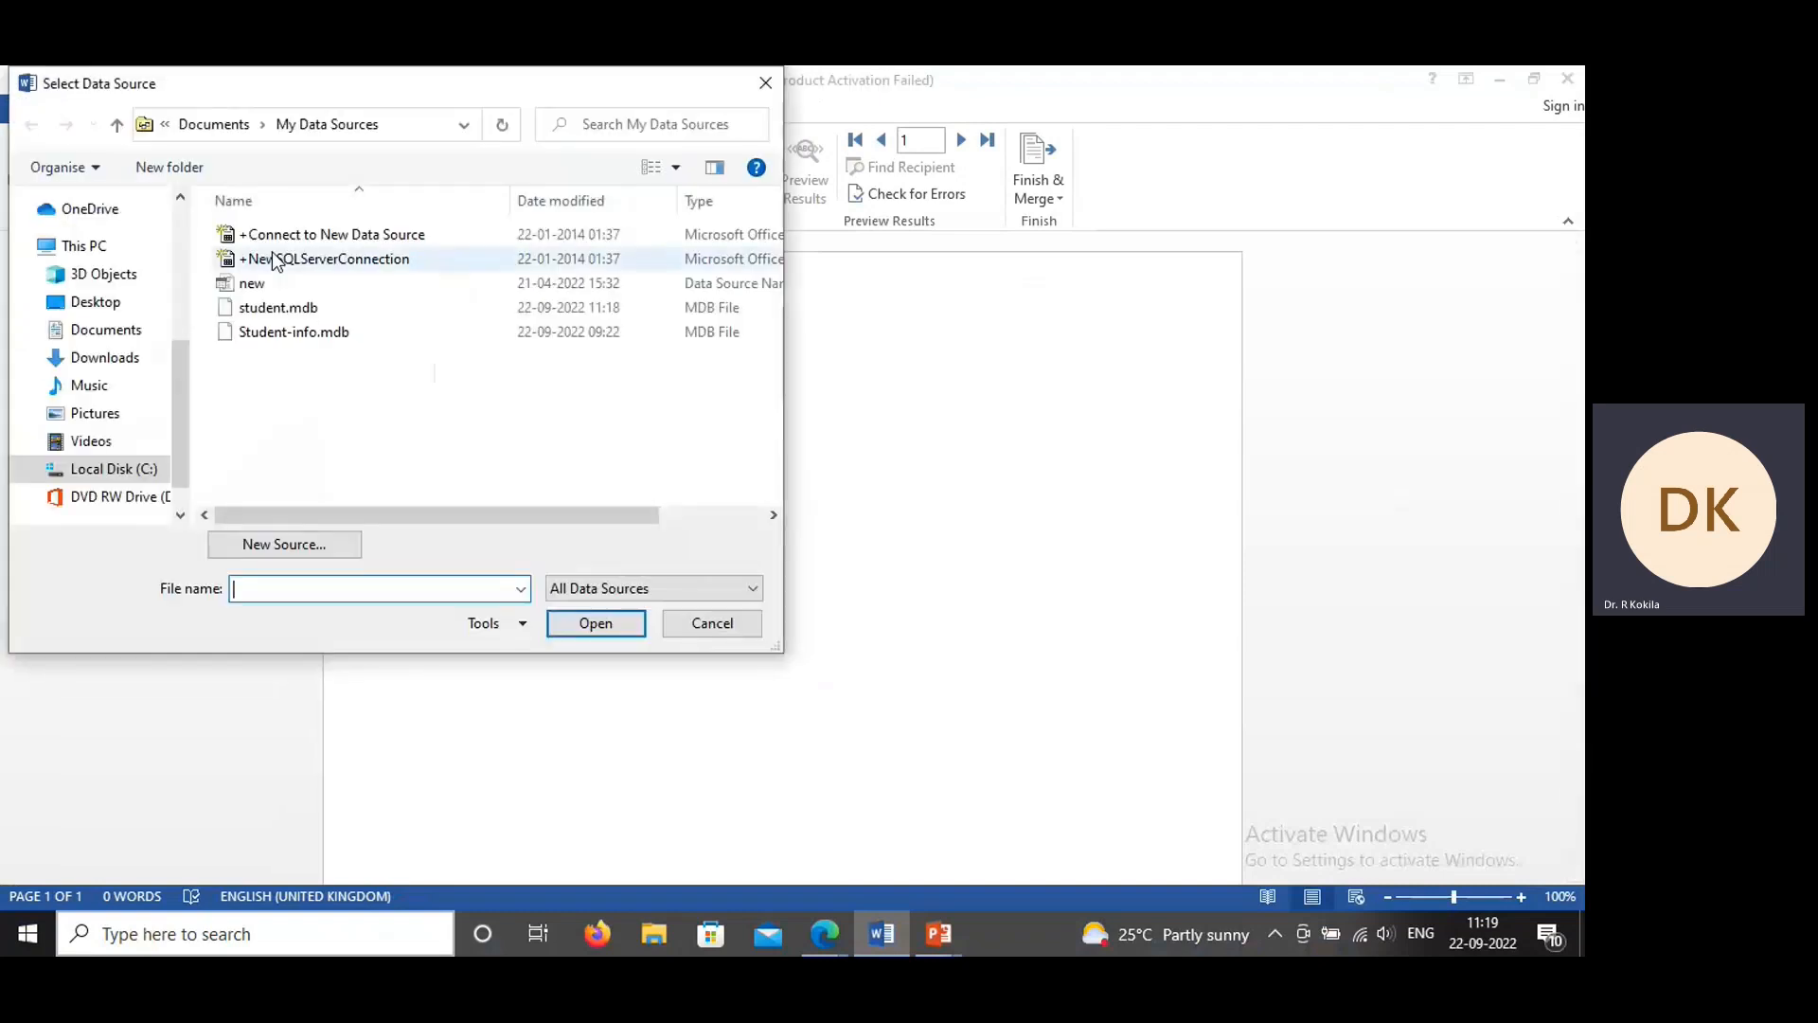
left_click(291, 332)
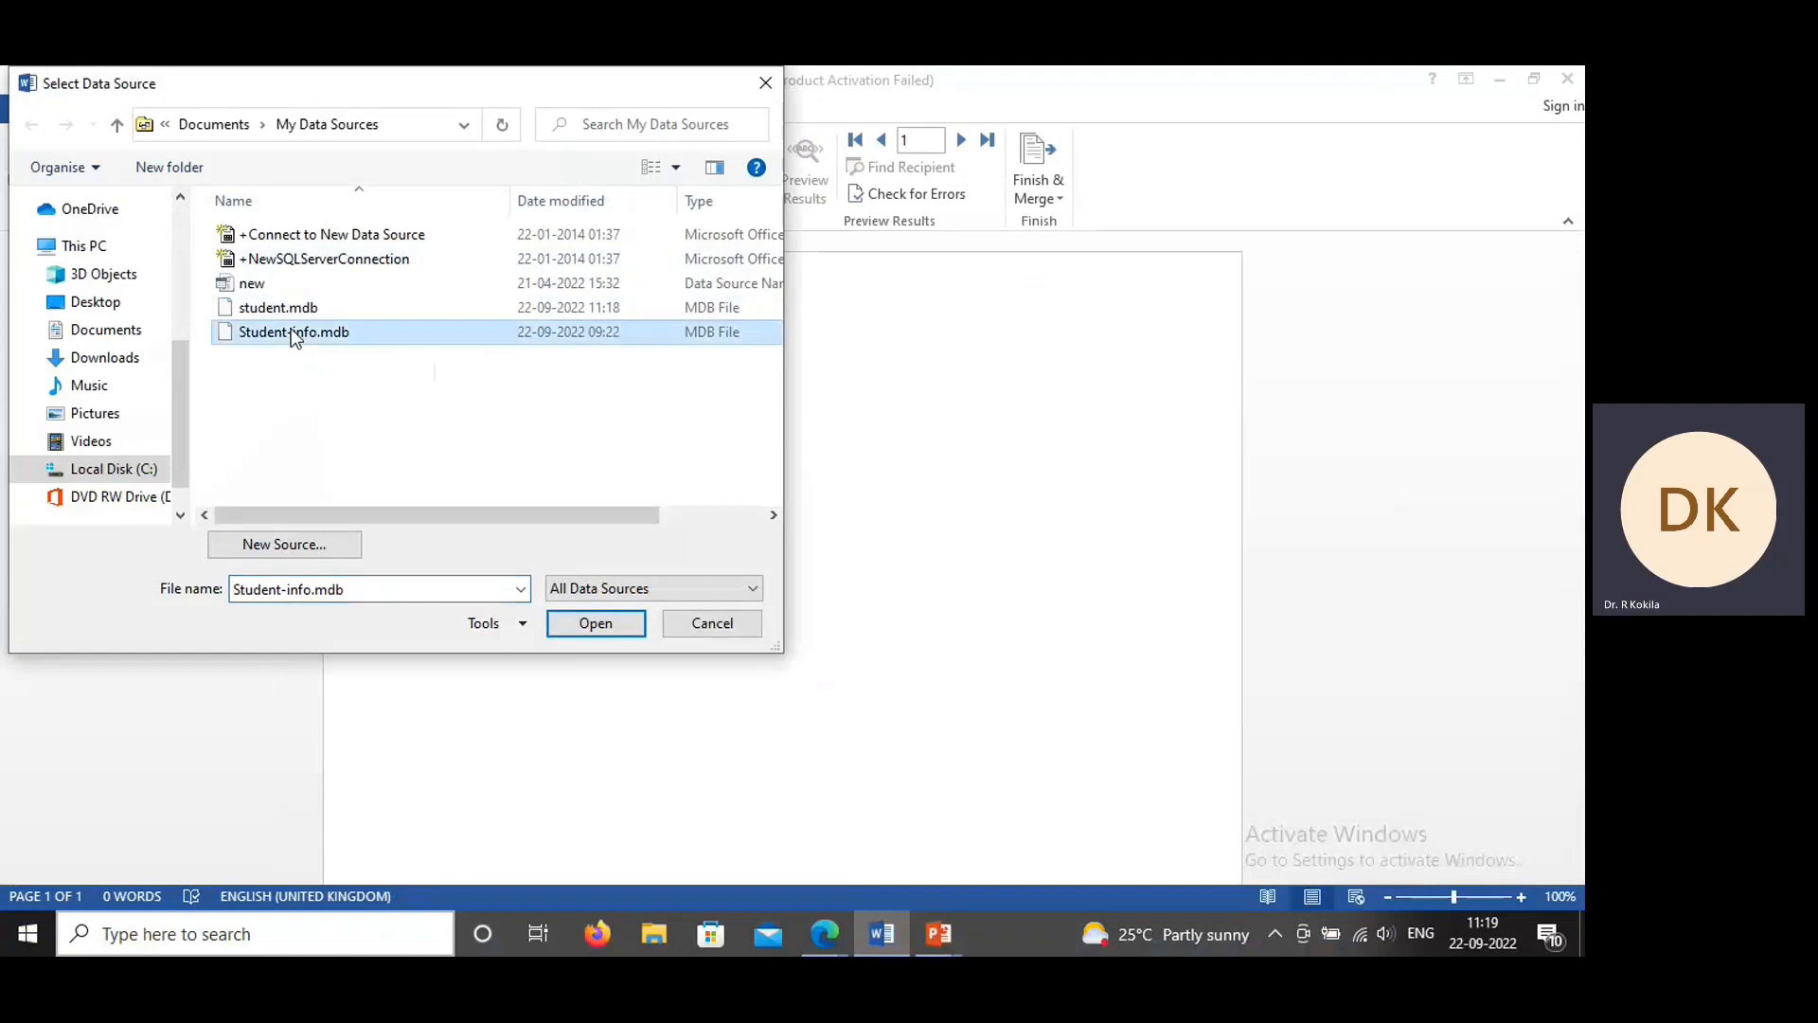
left_click(615, 625)
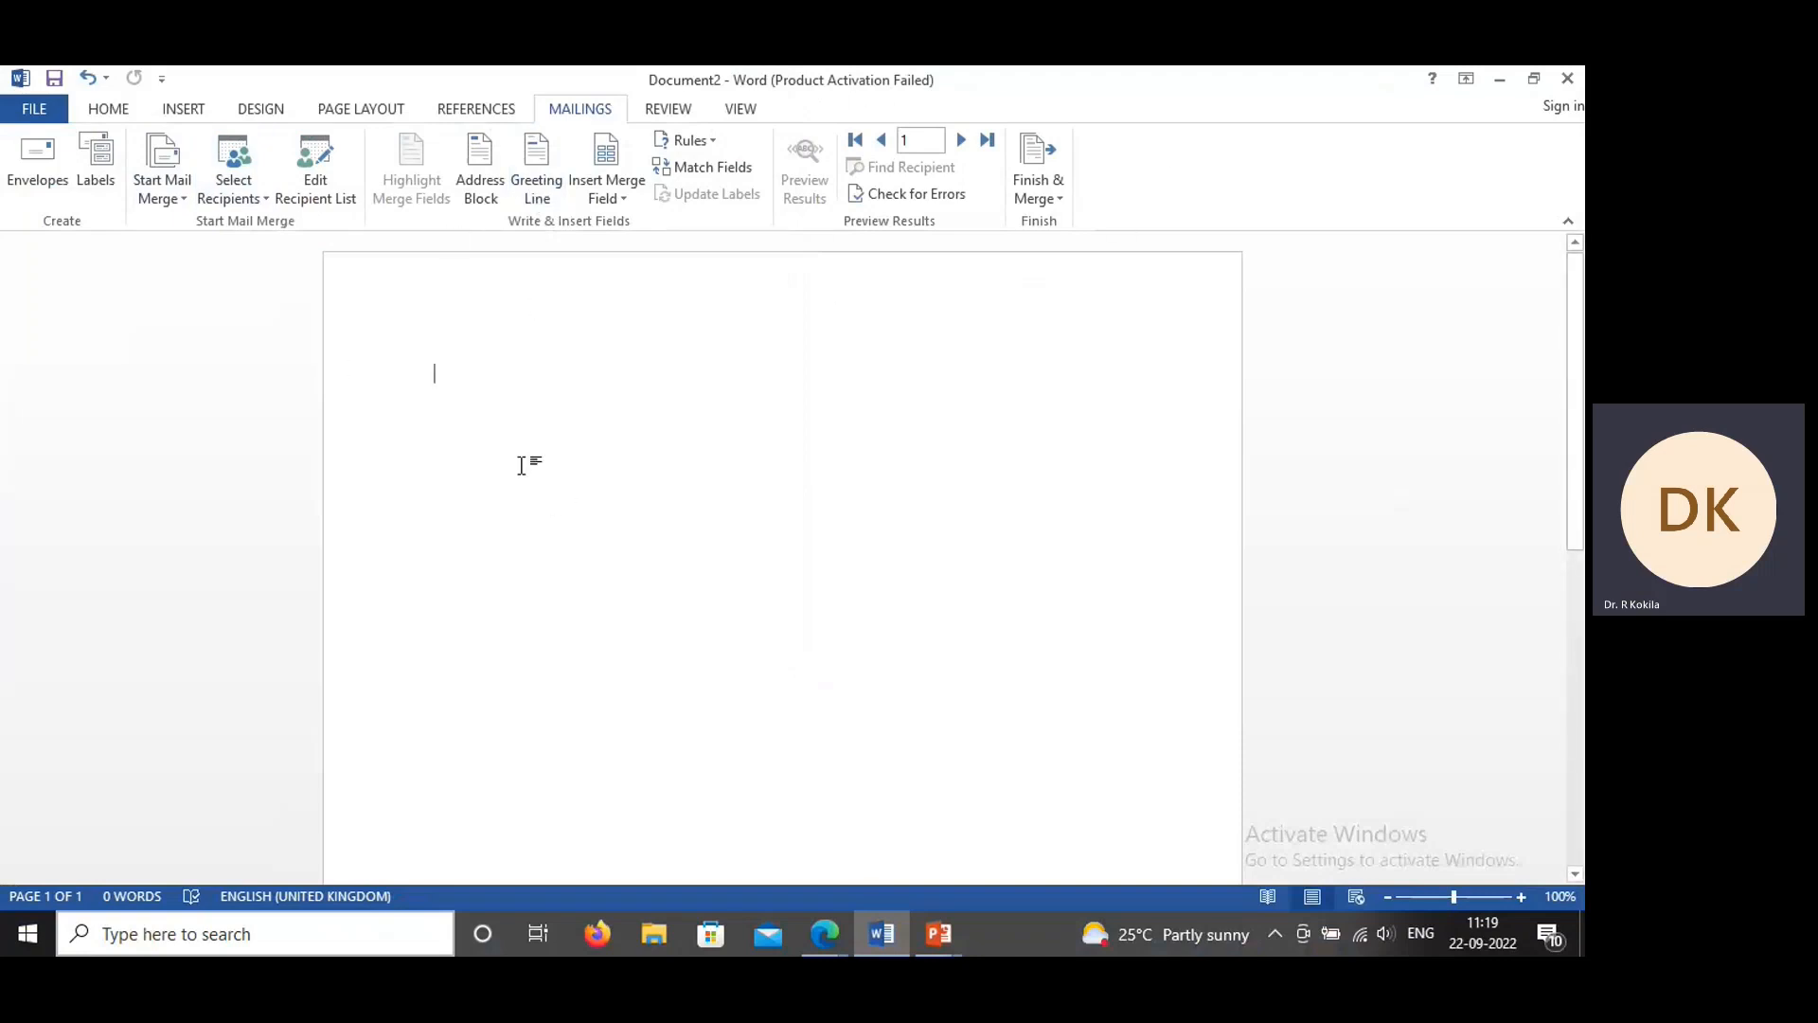
Step: Insert an address block with the recipient's name in the format "Mr. Joshua Randall Jr."
left_click(491, 176)
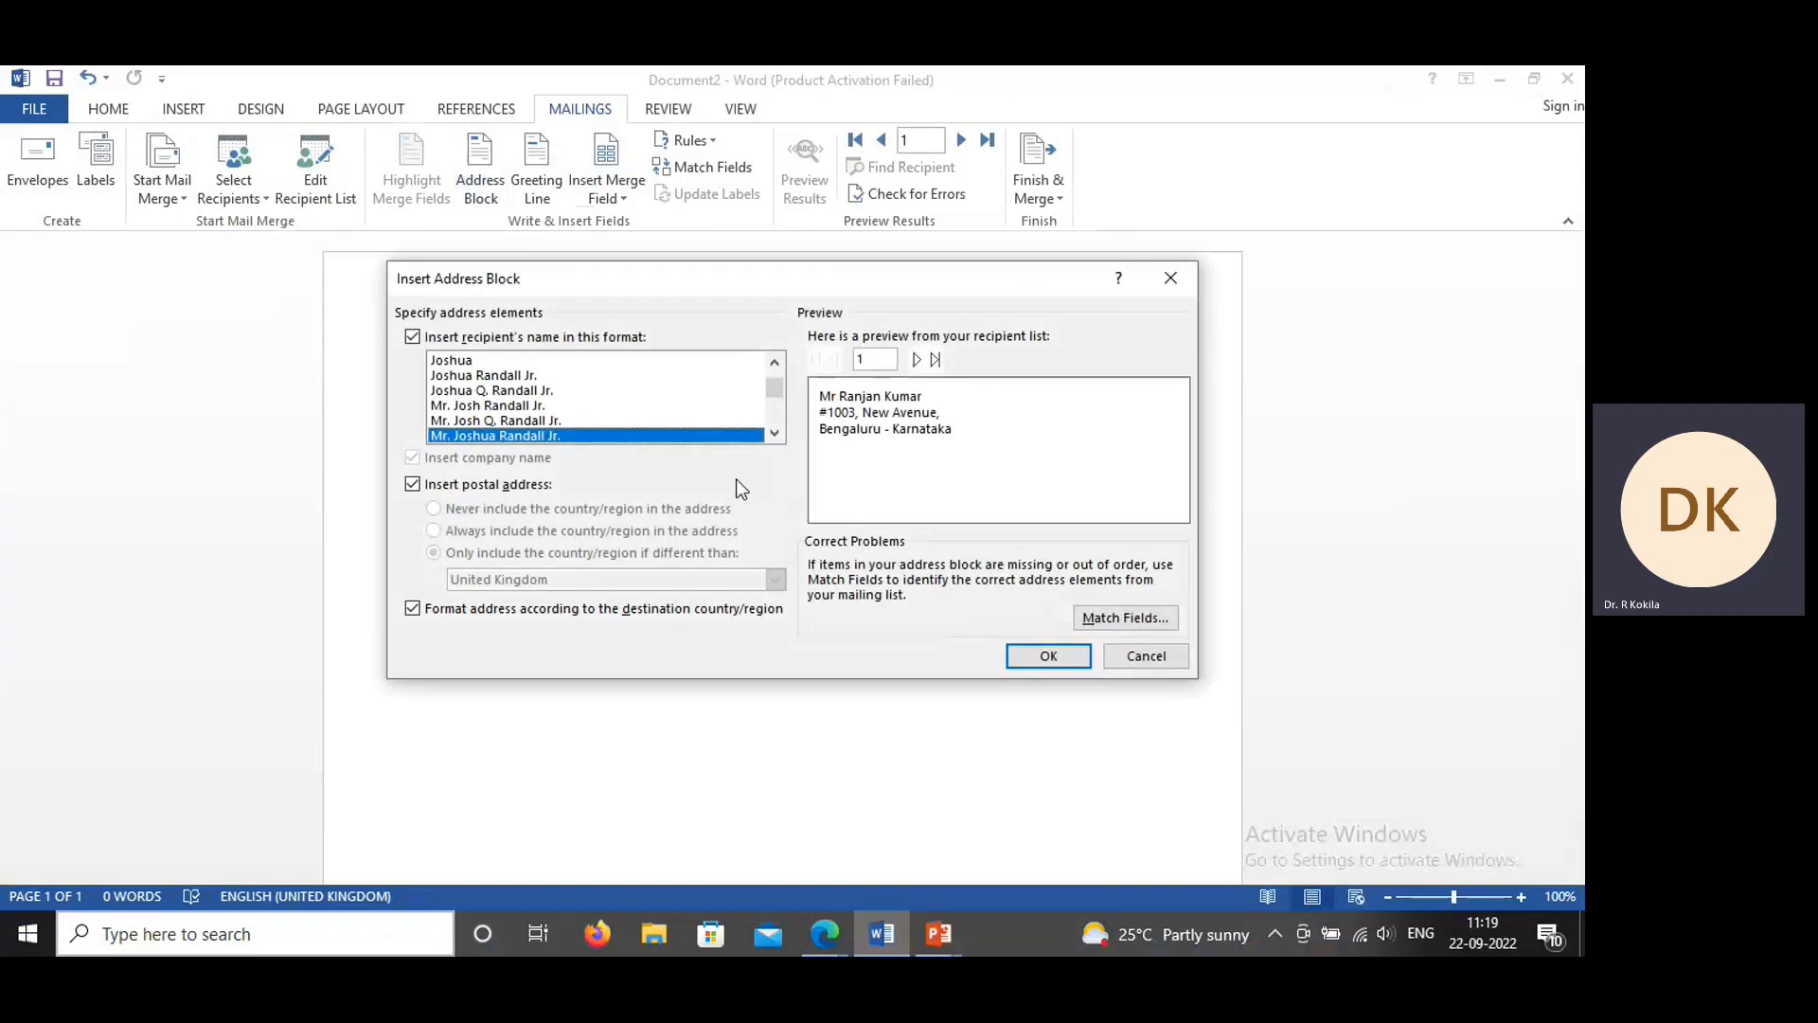
left_click(482, 362)
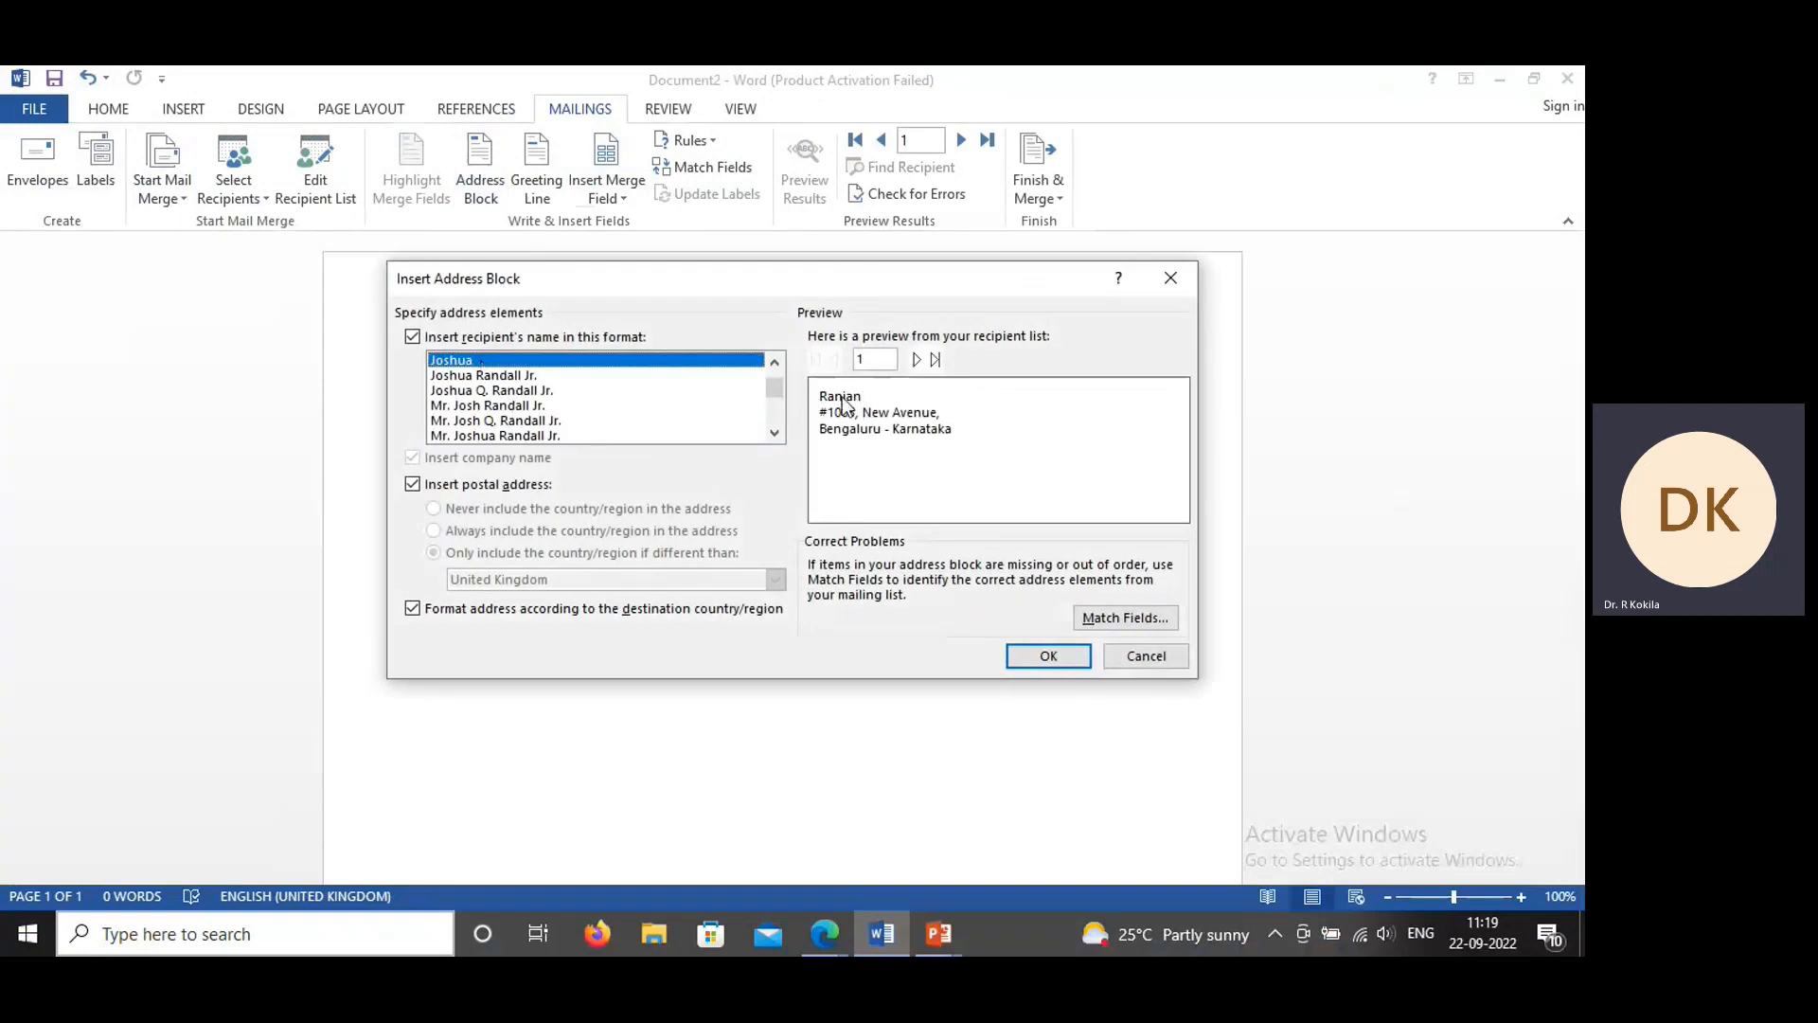
left_click(510, 438)
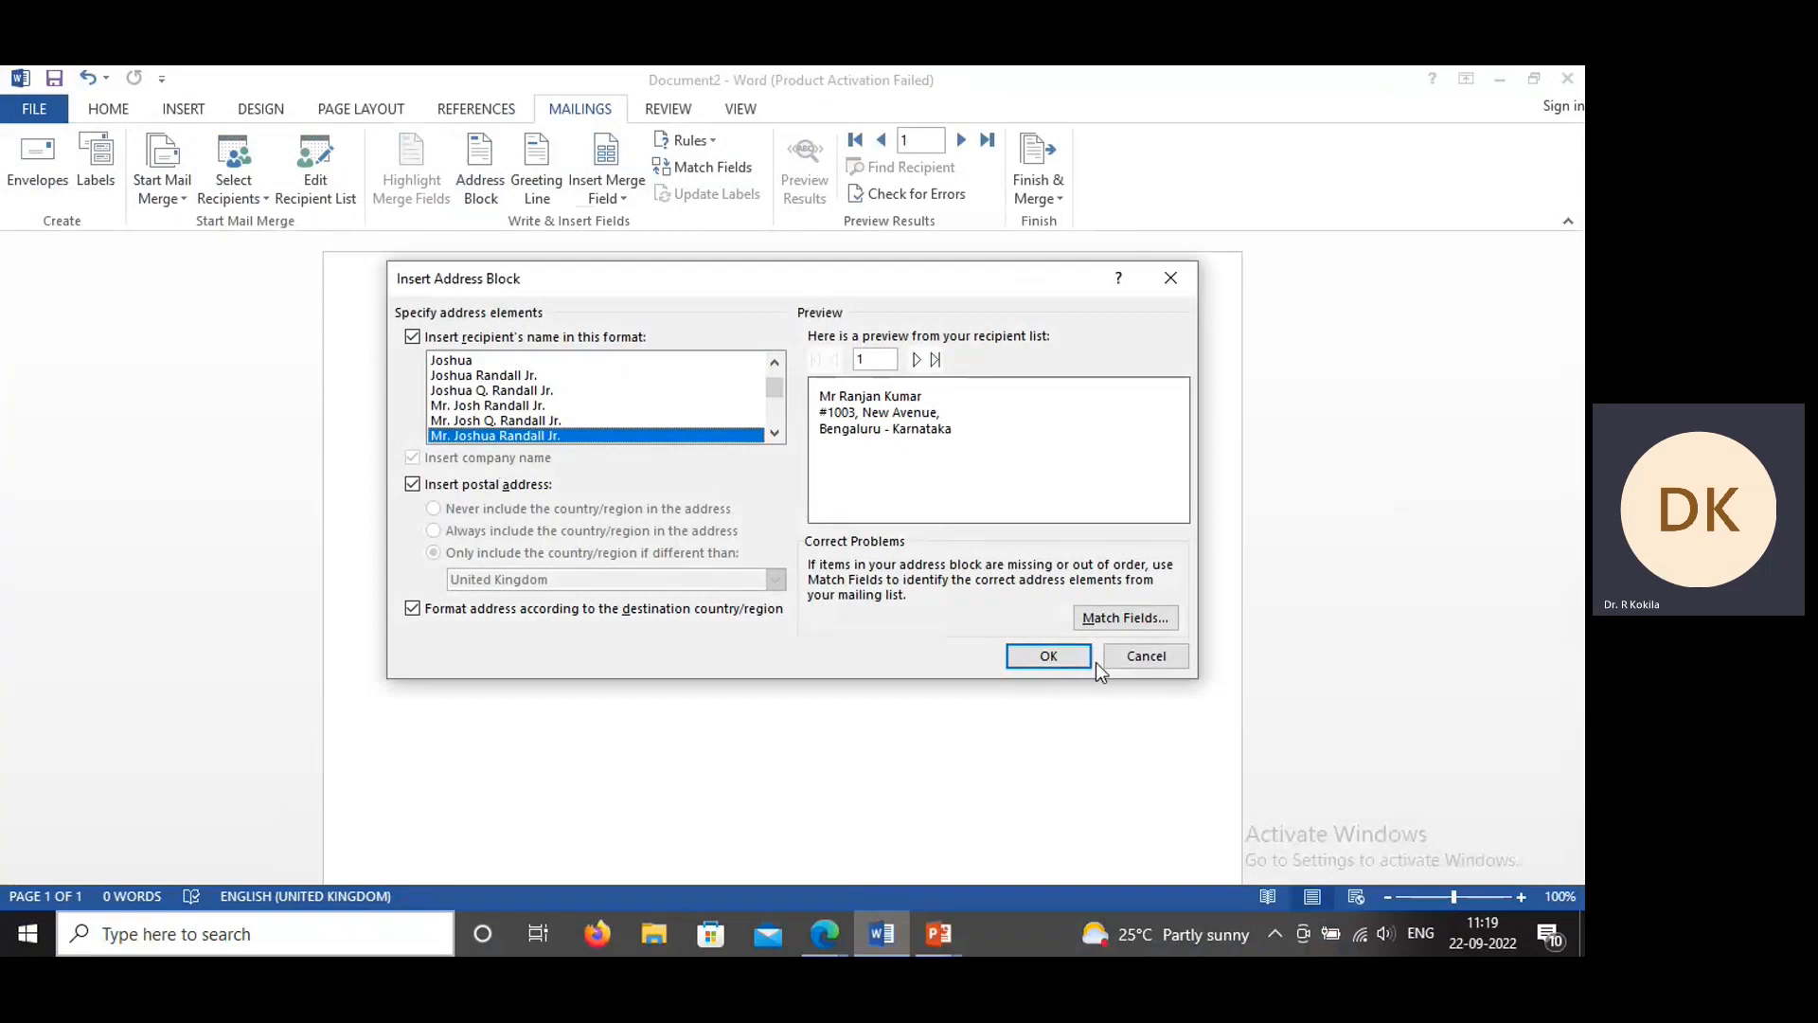
left_click(1049, 655)
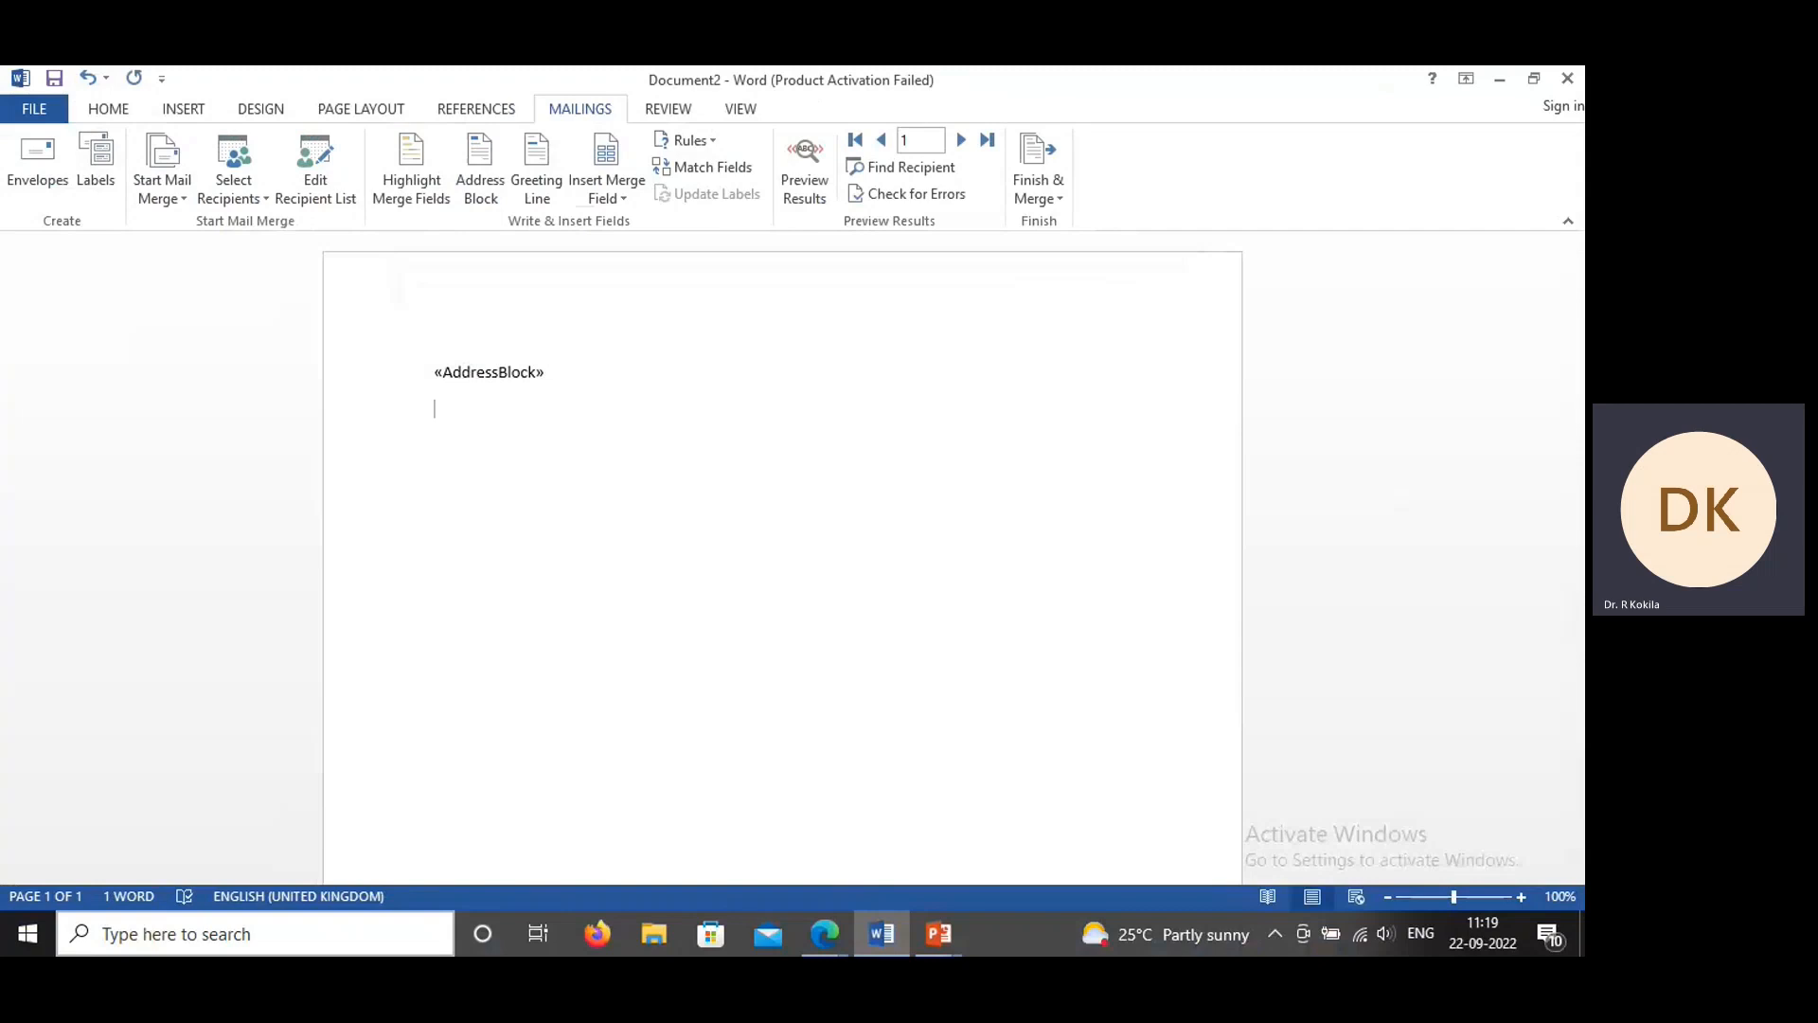
Step: Insert a greeting line below the address block with "Dear" and the name format "Mr. Josh Randall Jr."
left_click(533, 189)
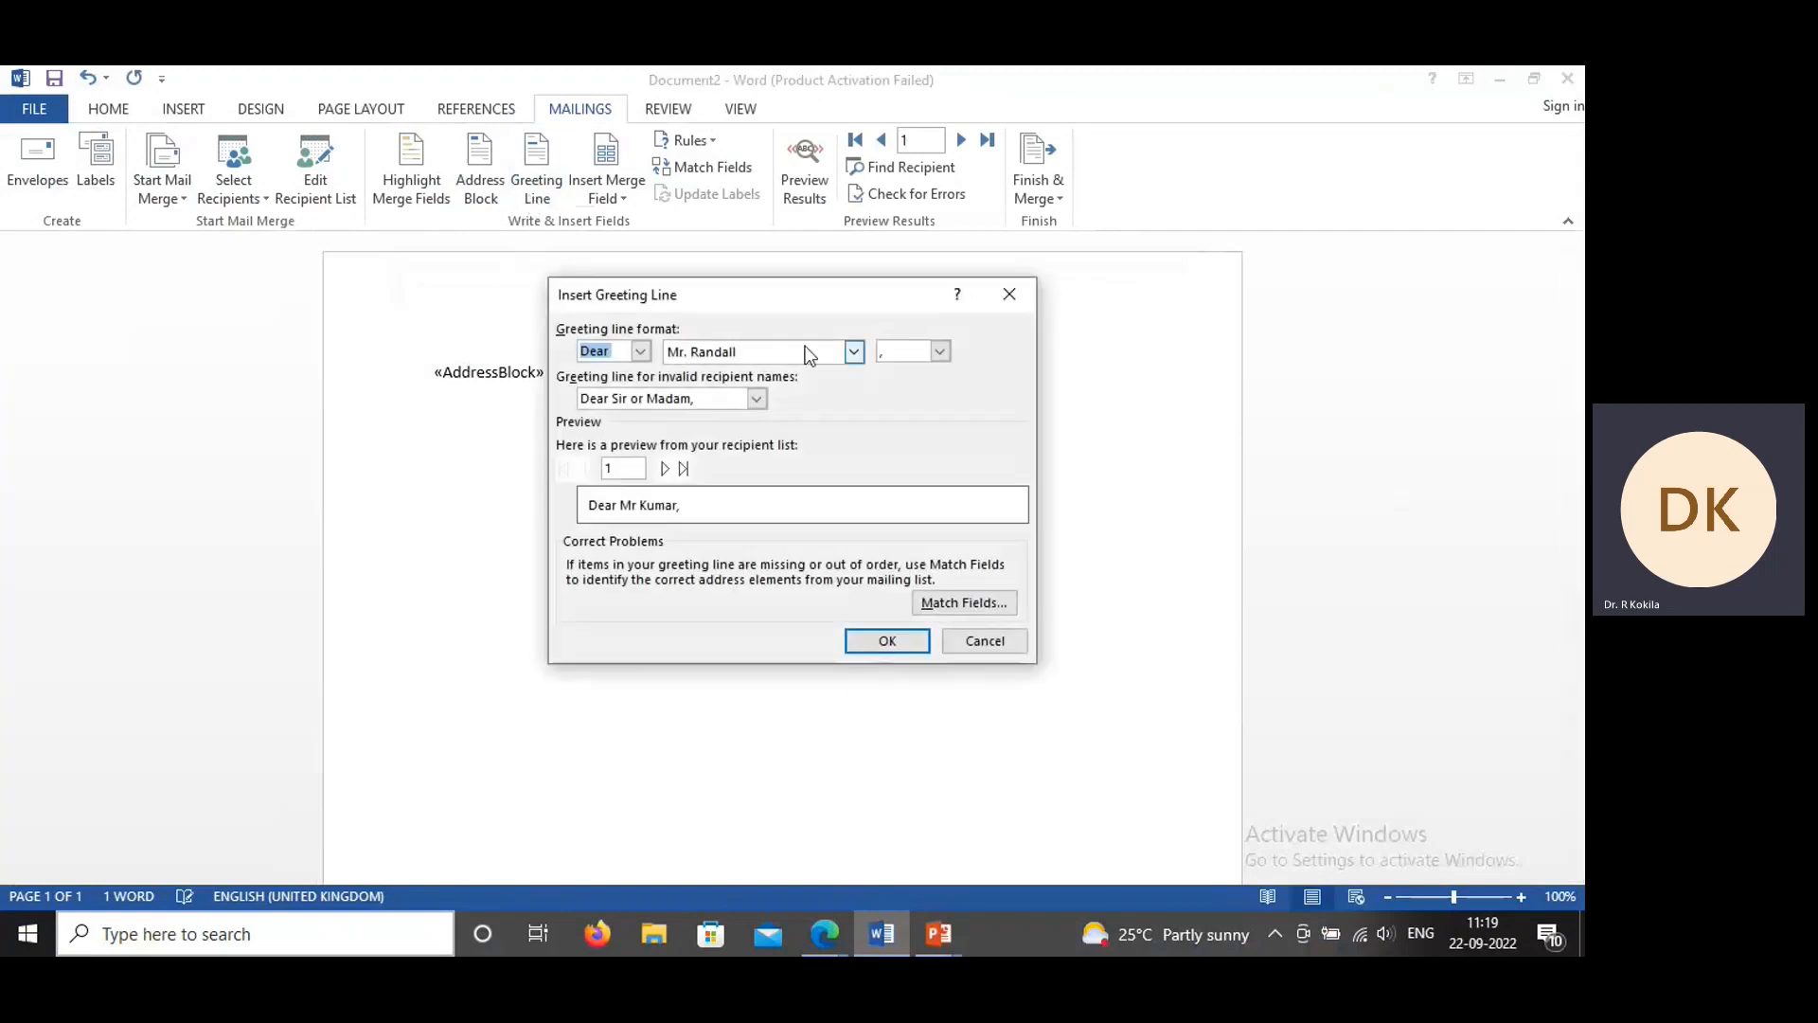
left_click(640, 353)
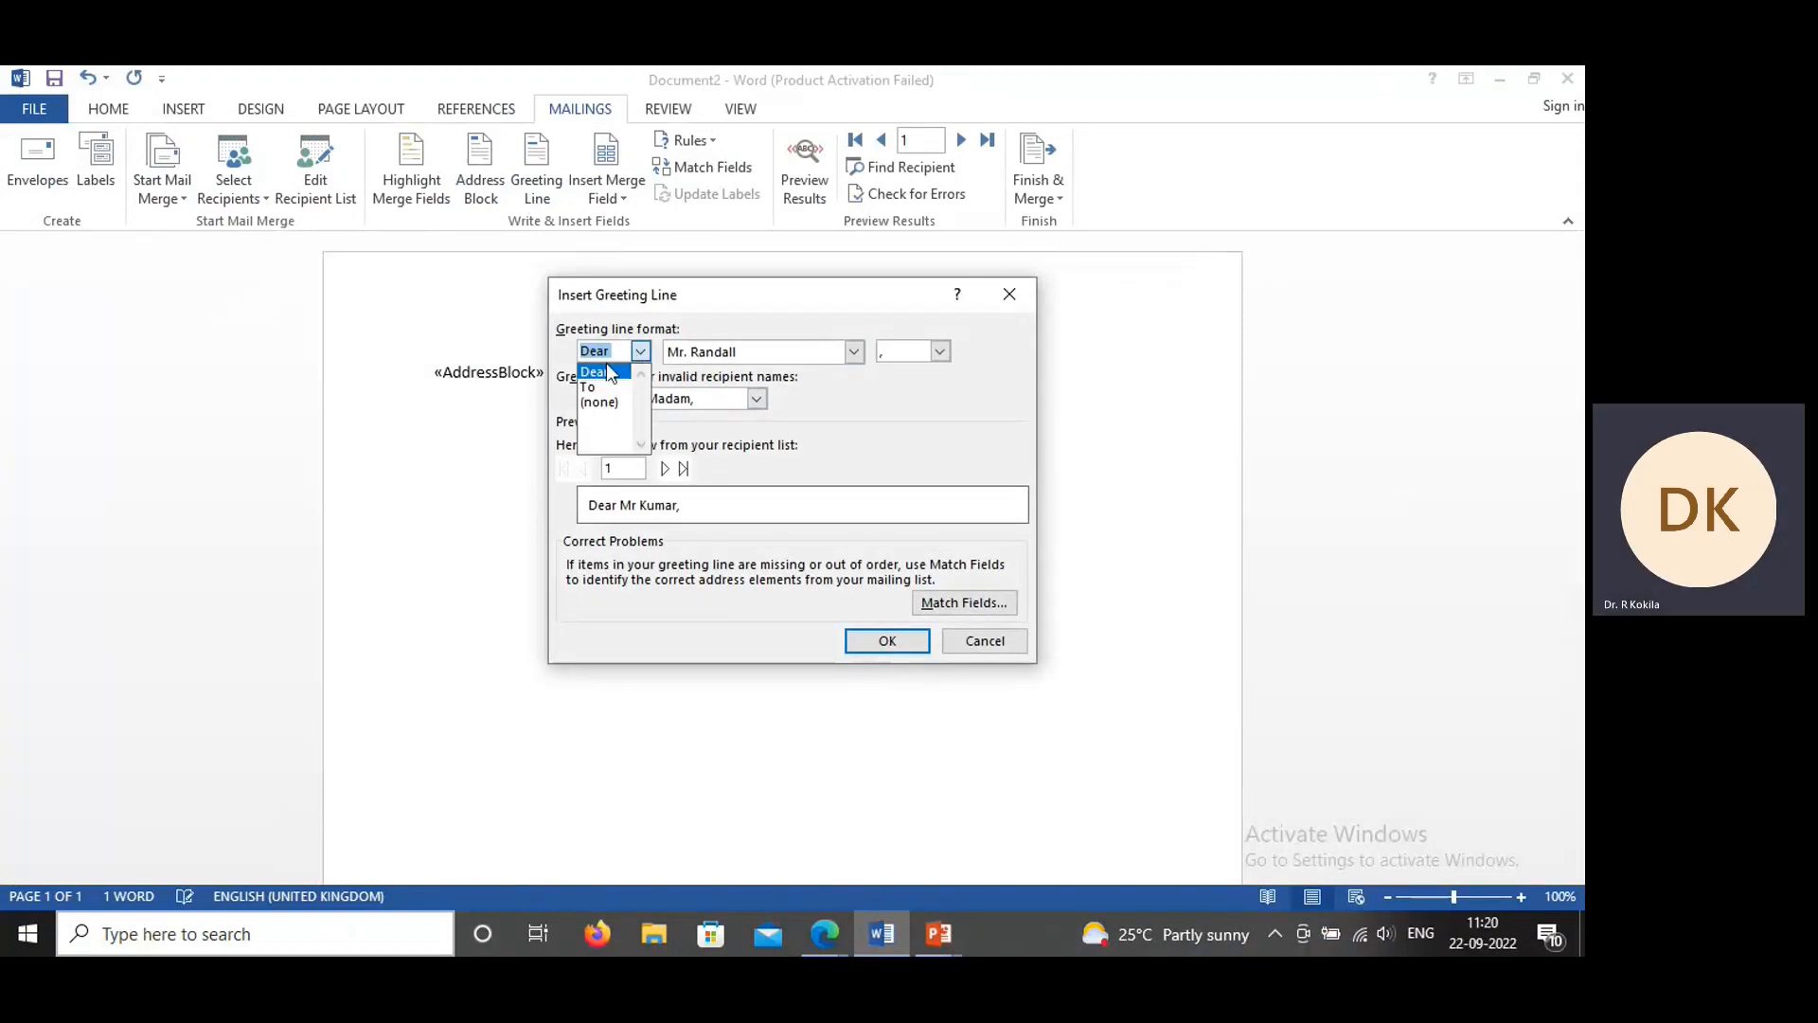
left_click(606, 374)
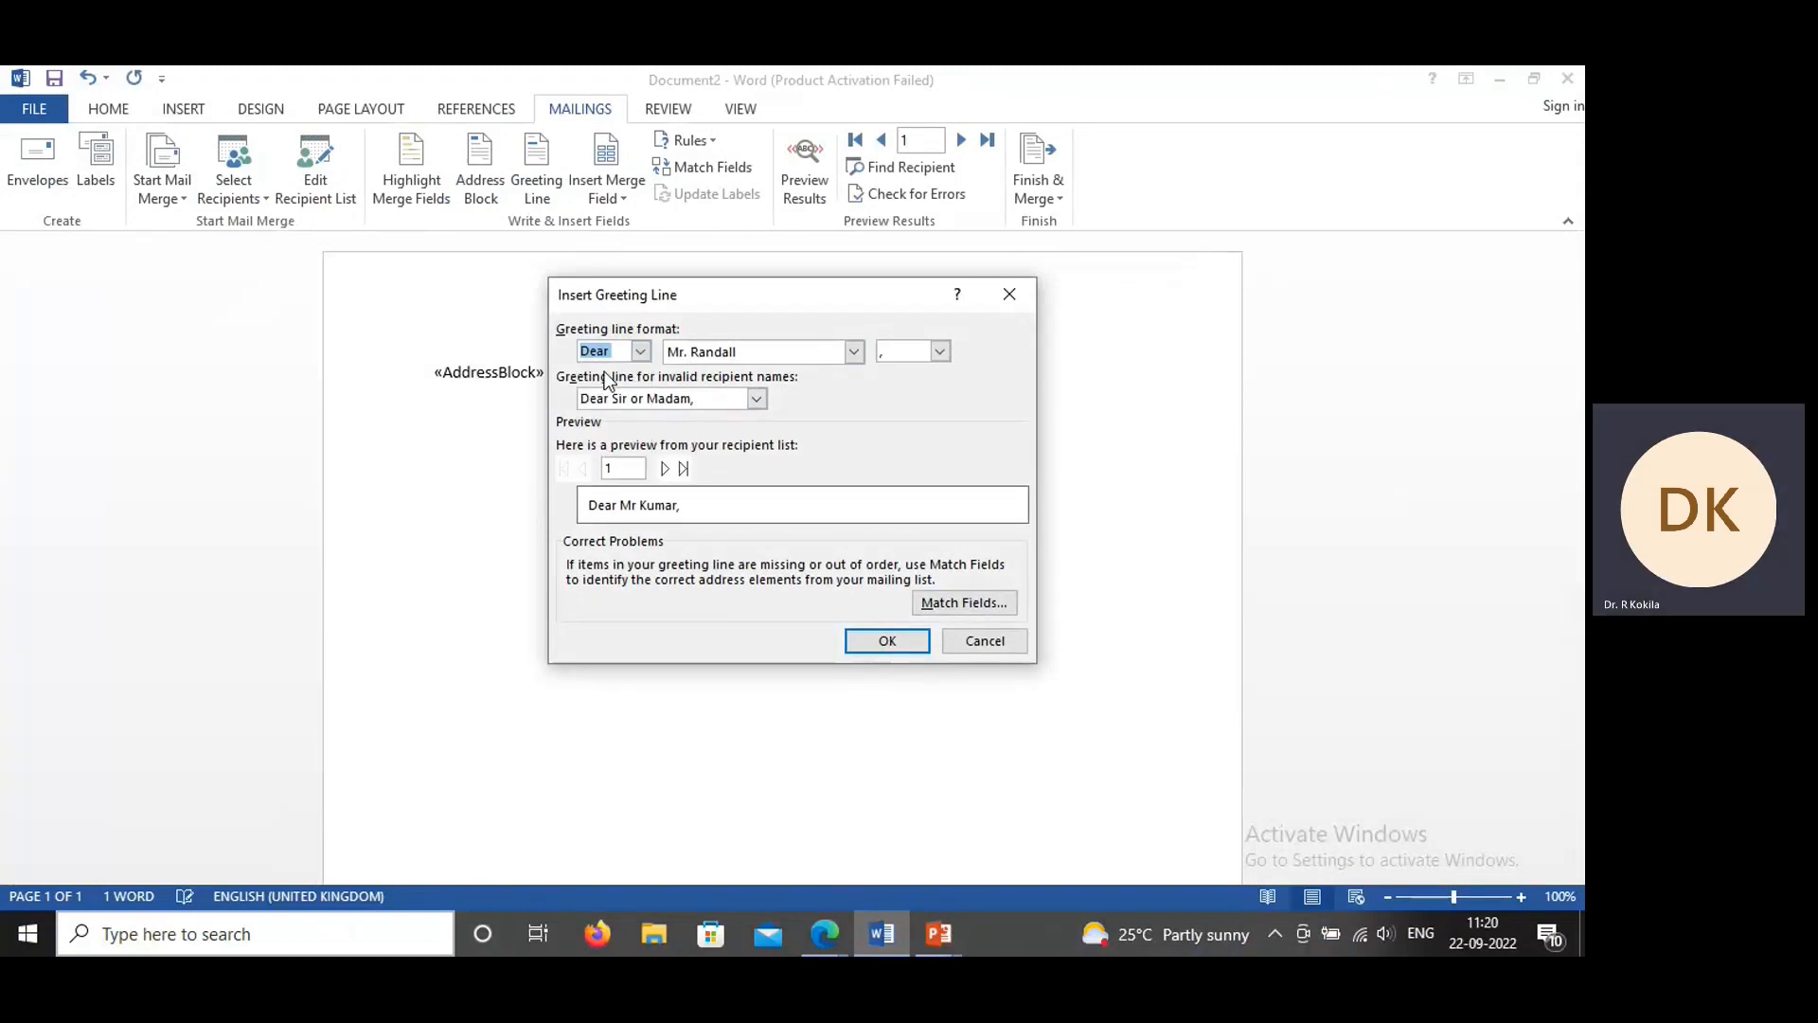
left_click(855, 353)
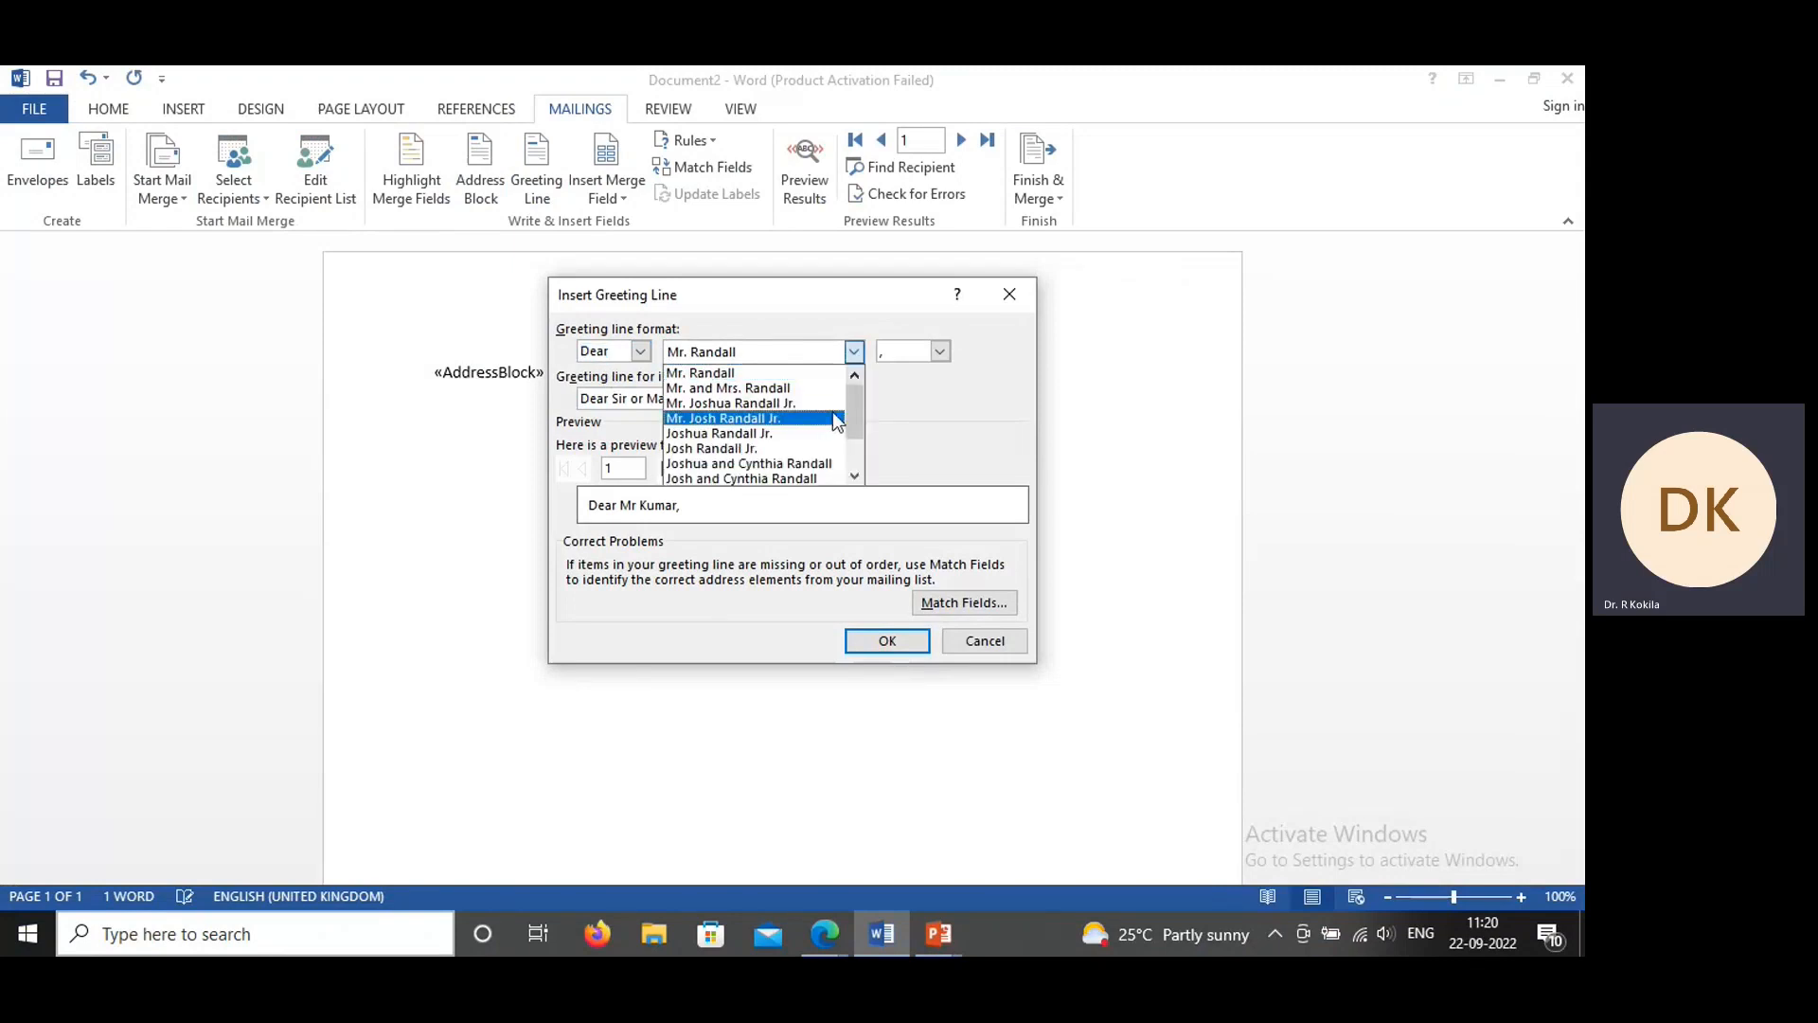
left_click(768, 417)
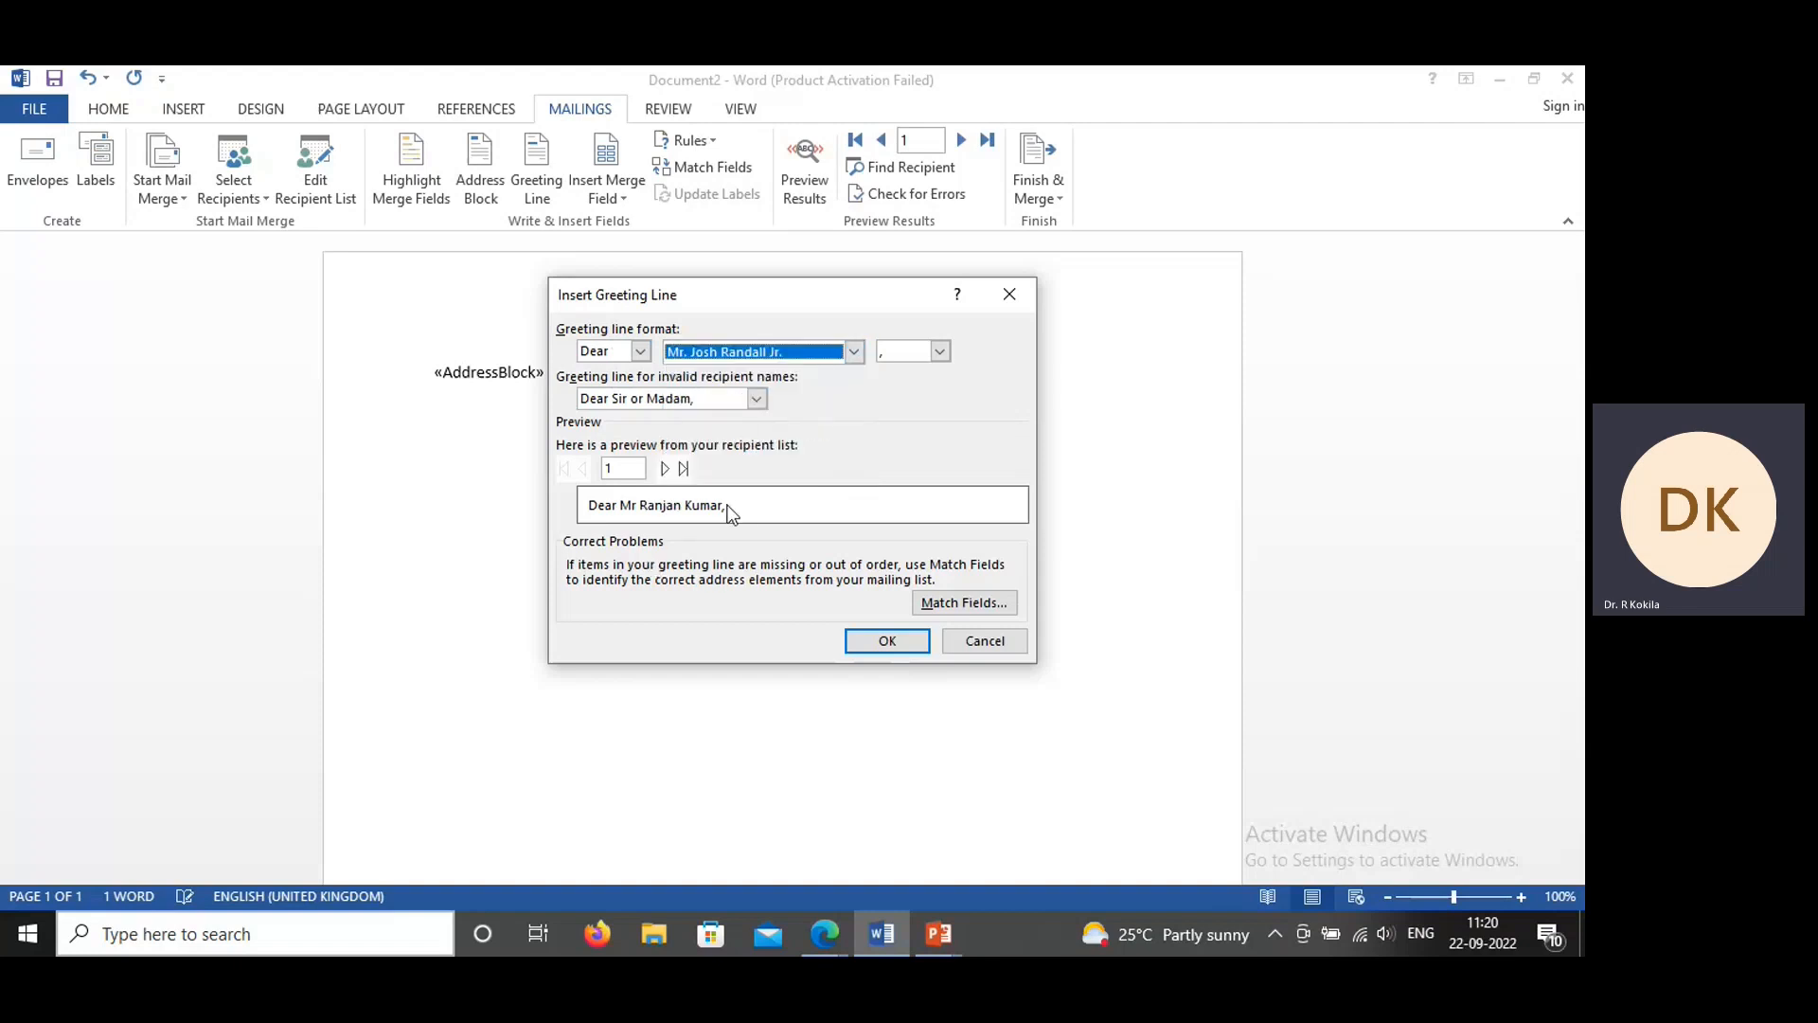
left_click(888, 641)
Step: Paste the copied letter paragraph below the greeting line and replace its word "name" with the Student_Name merge field
key("Return")
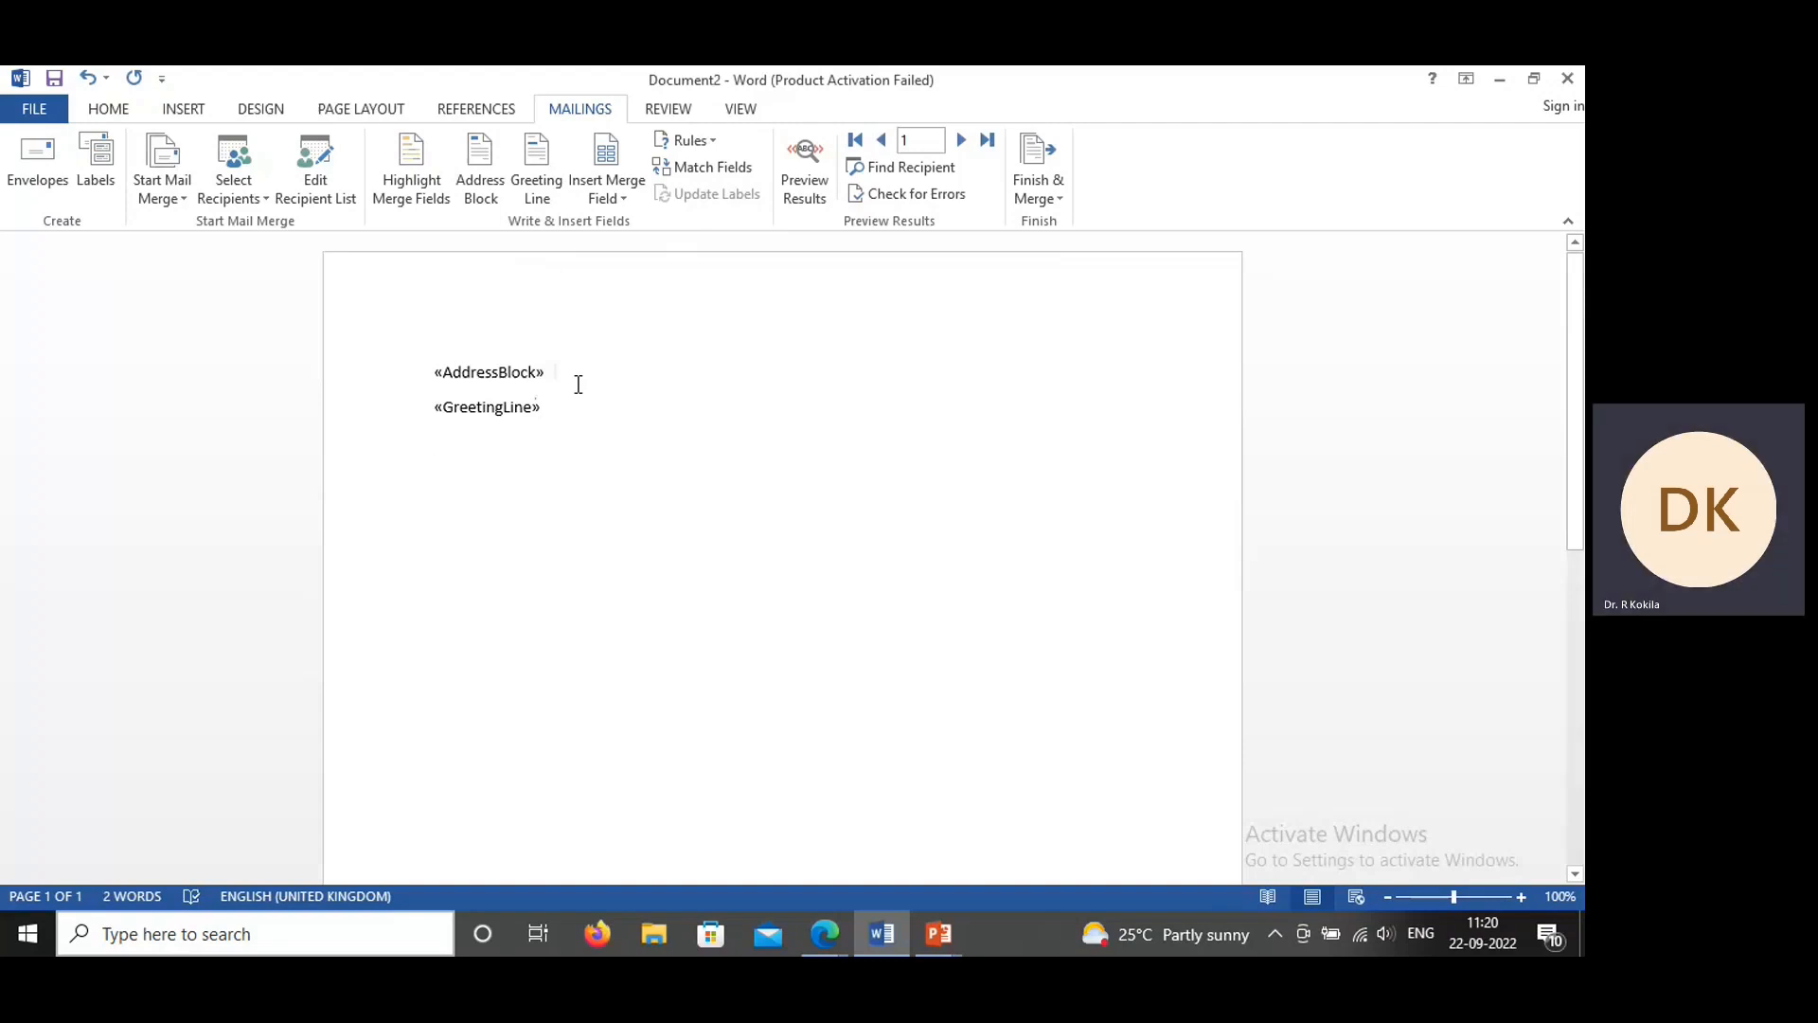
type("Your daughter name has won elocution completion which is been conducted by the college. She will be receiving the award at the school assembly next Friday. We hope that you will attend.")
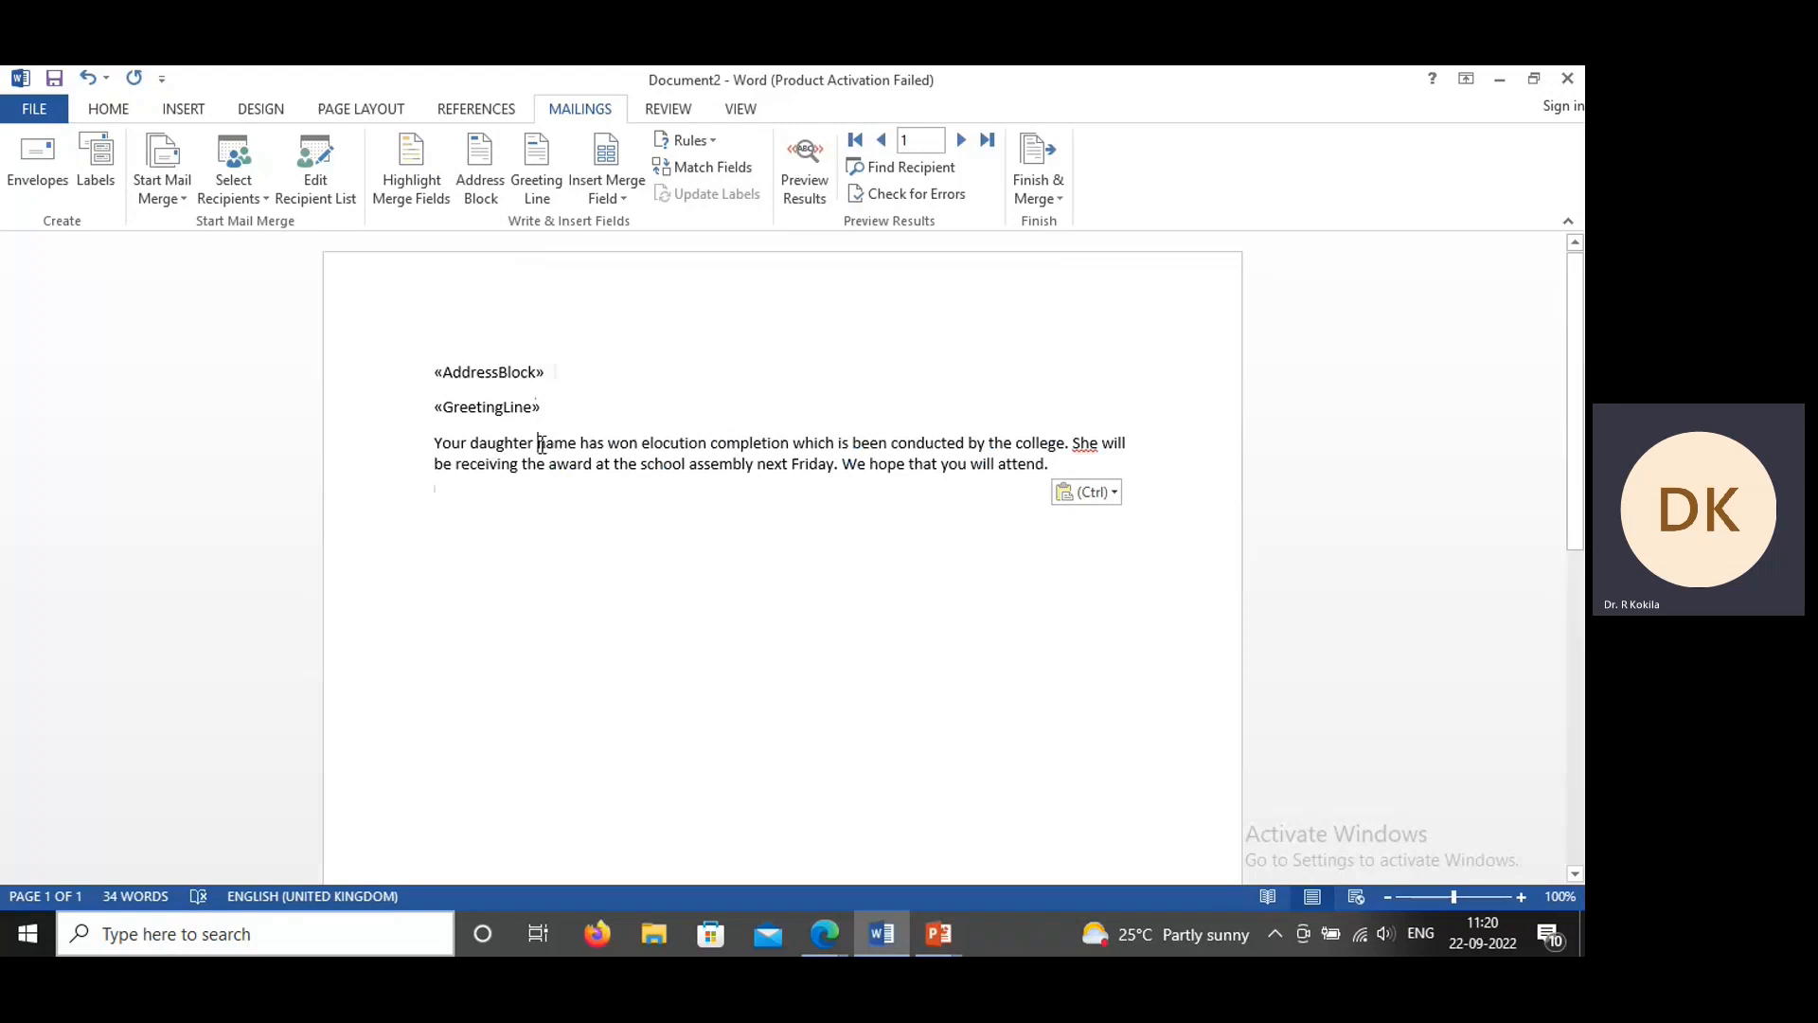
double_click(541, 445)
key("Delete")
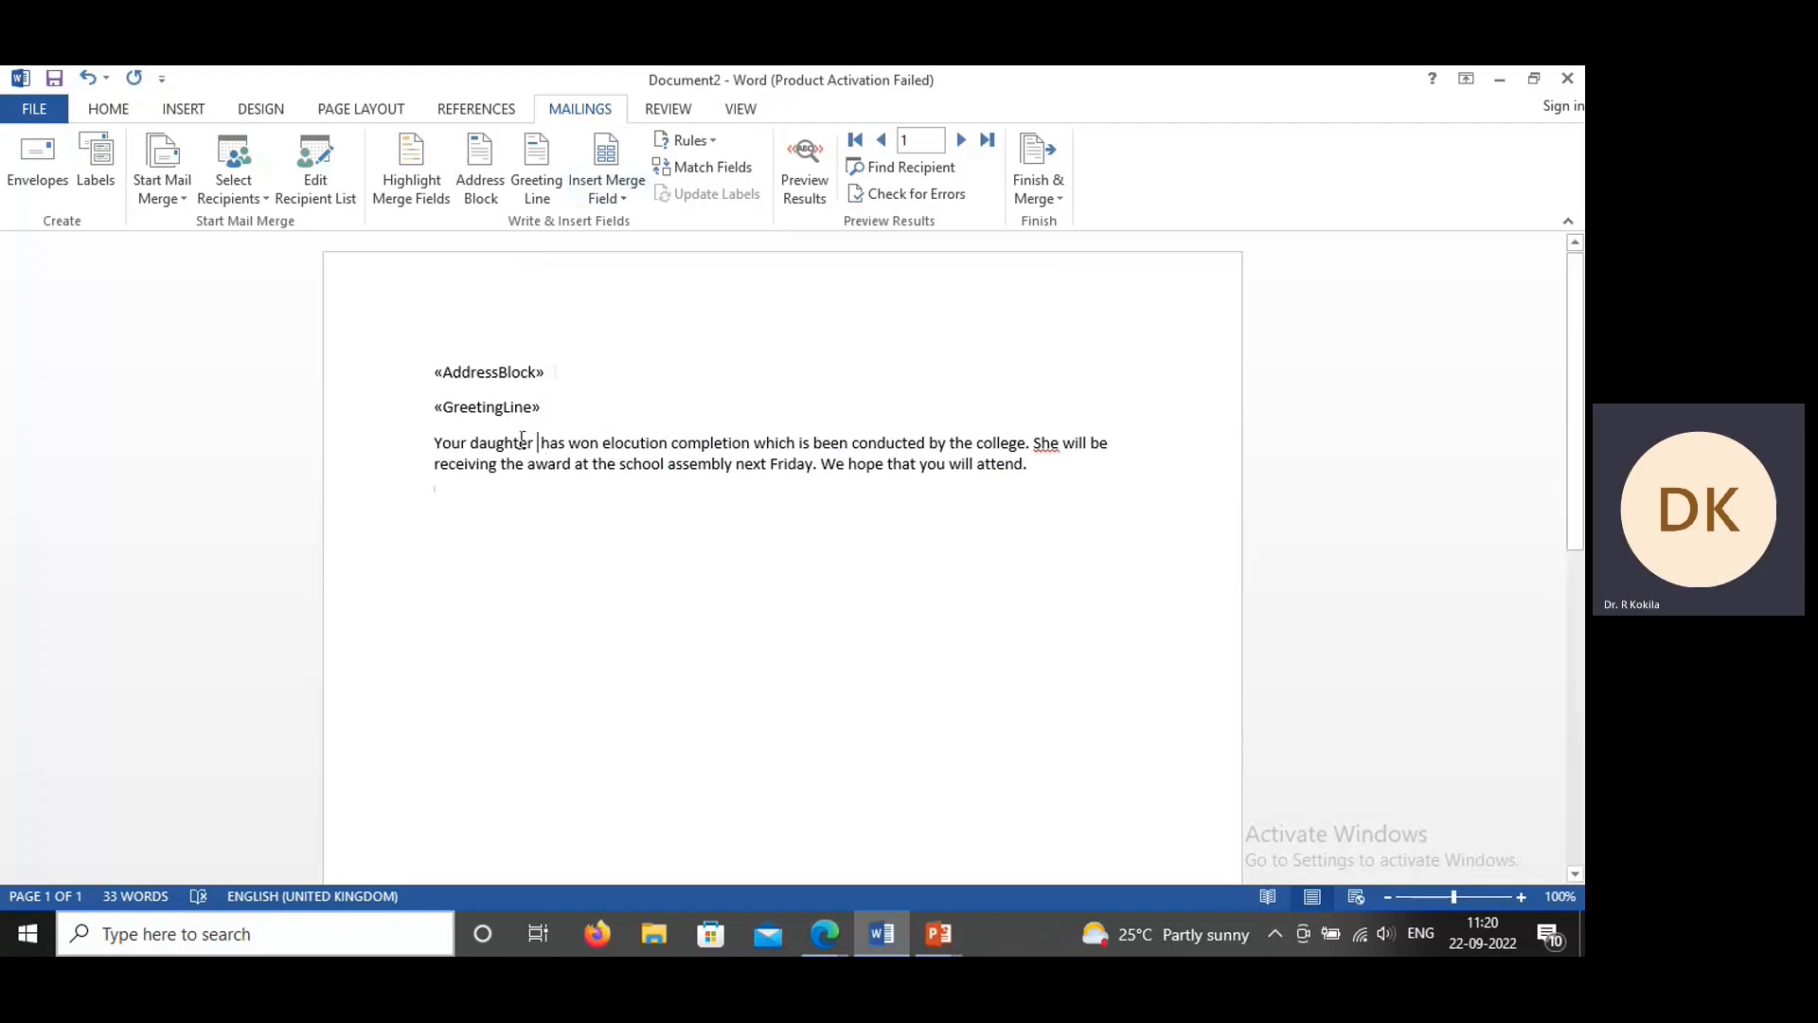
left_click(621, 199)
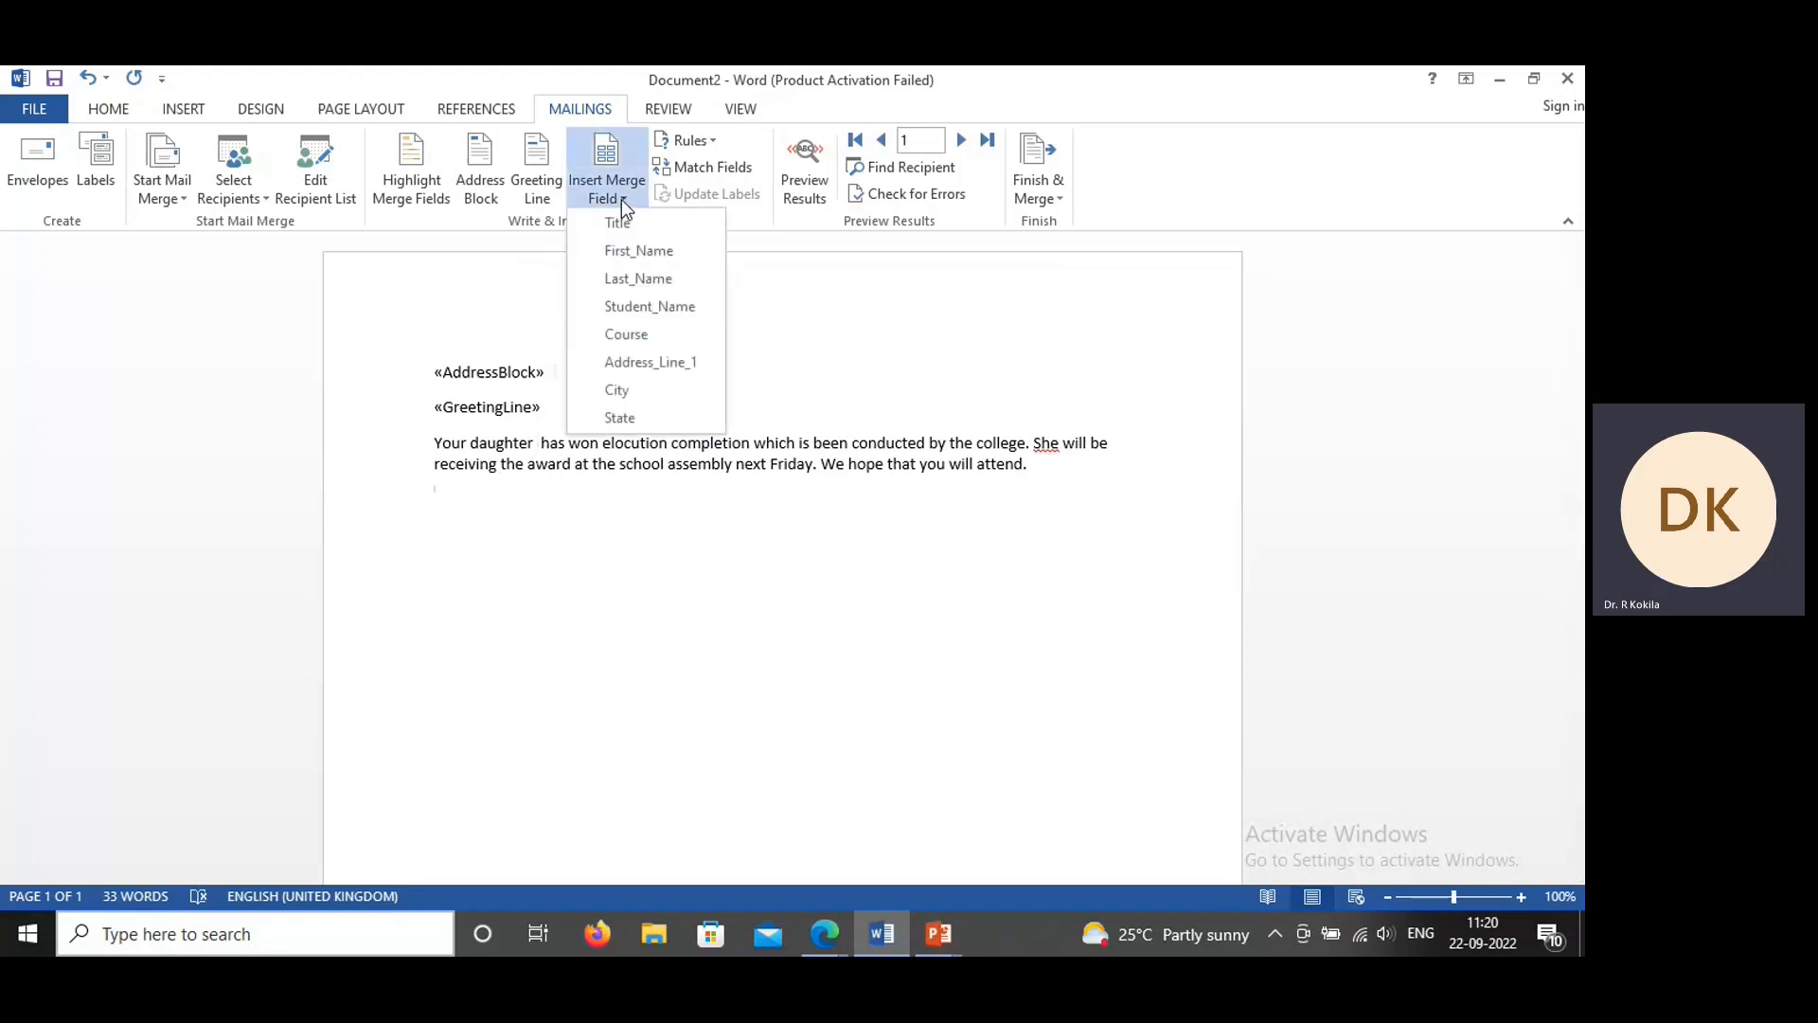
left_click(656, 309)
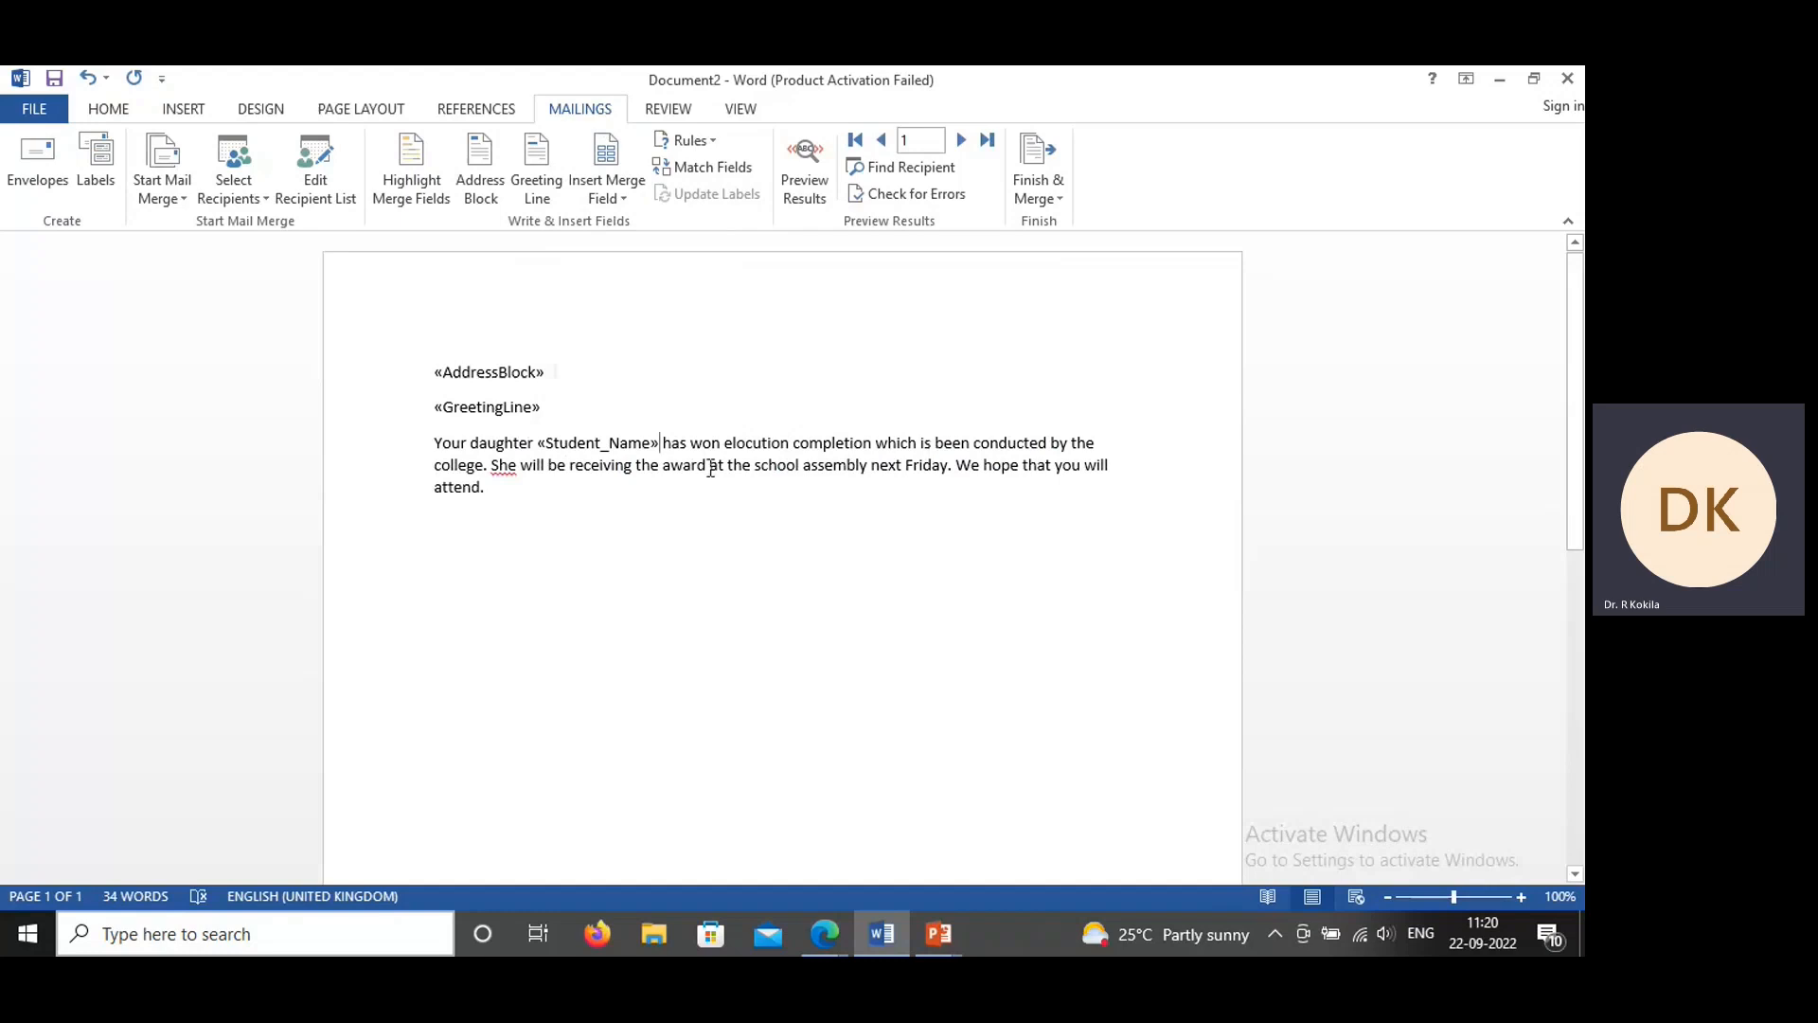
left_click(495, 458)
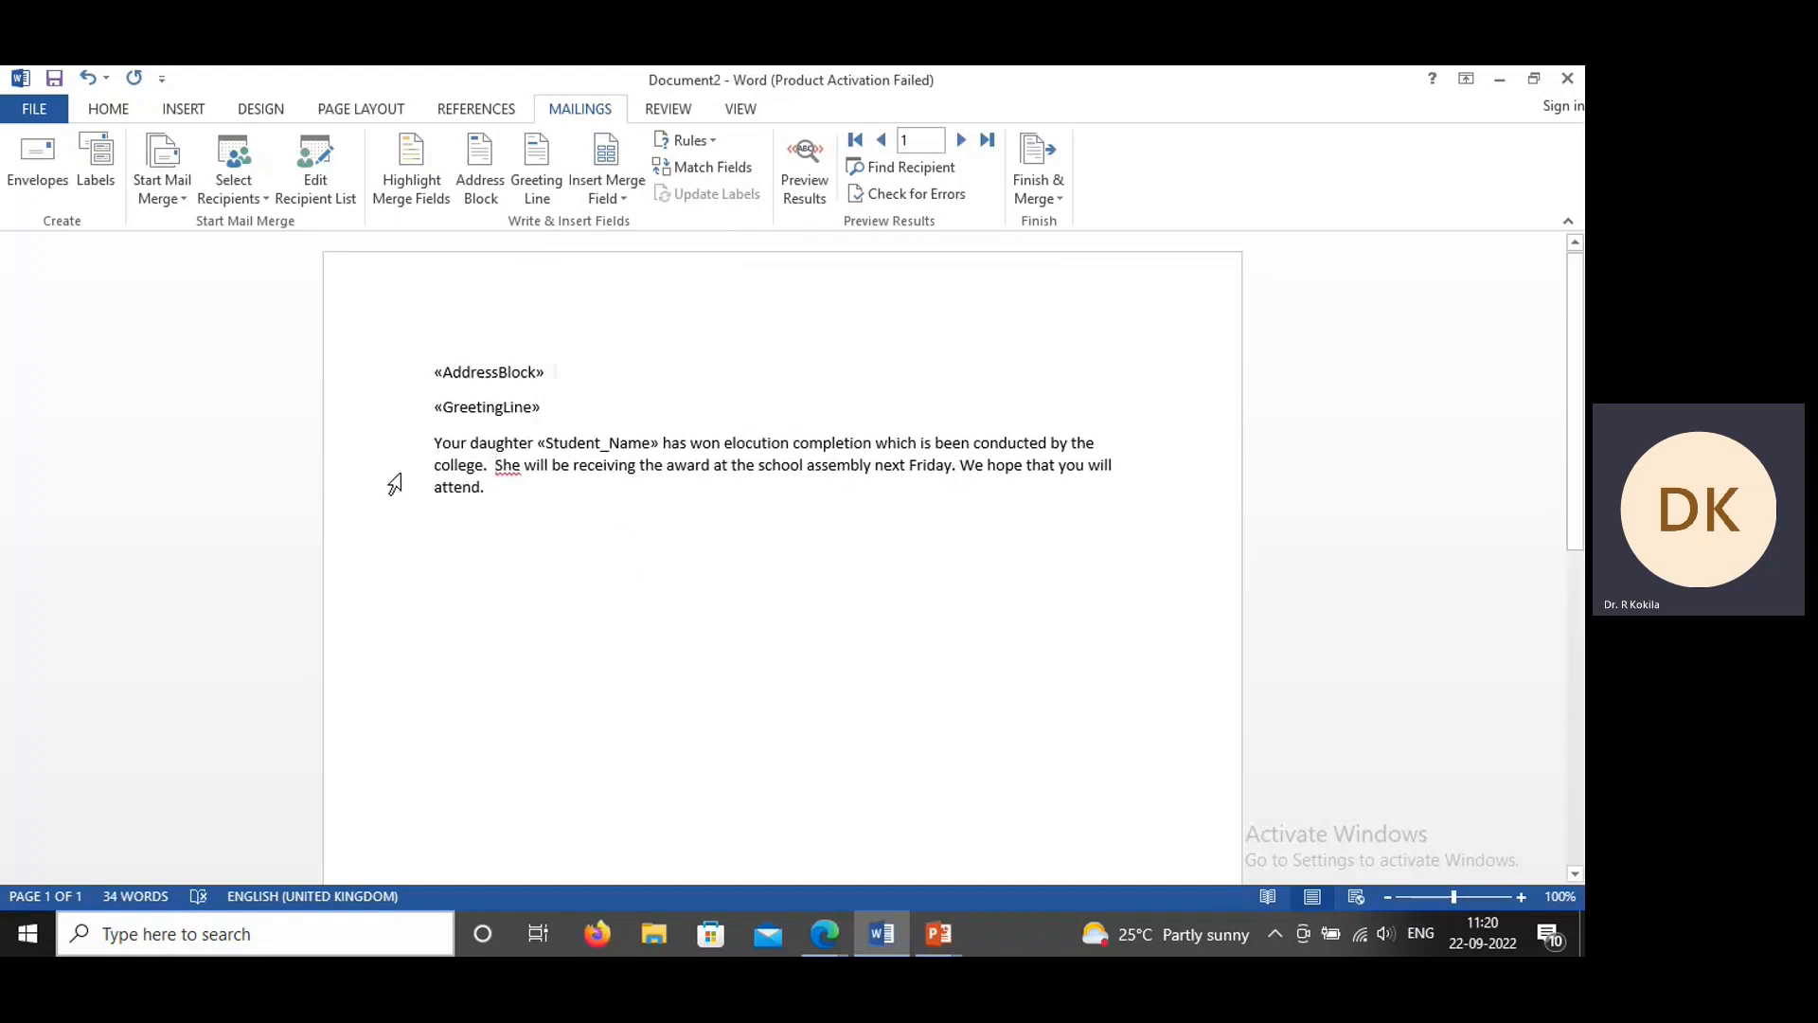
Step: Insert the Title, First_Name and Last_Name merge fields on a new line between the greeting line and the letter paragraph
left_click(575, 406)
key("Return")
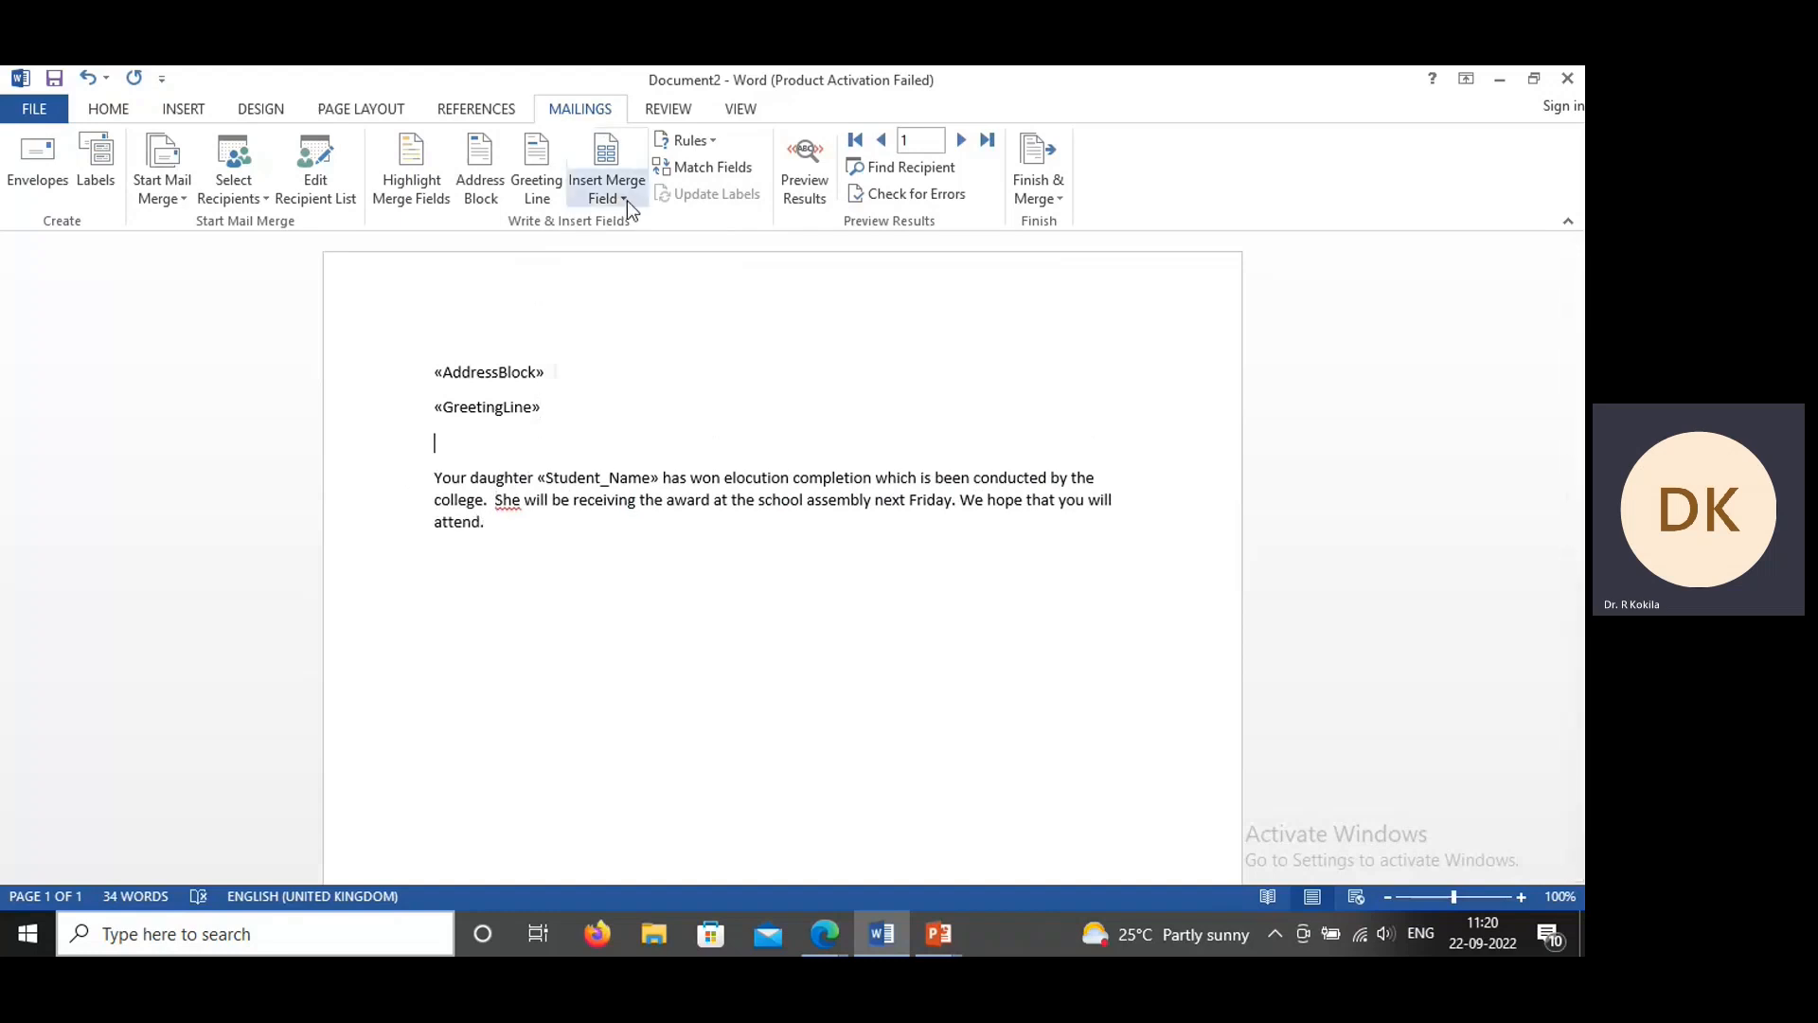
left_click(627, 198)
left_click(627, 221)
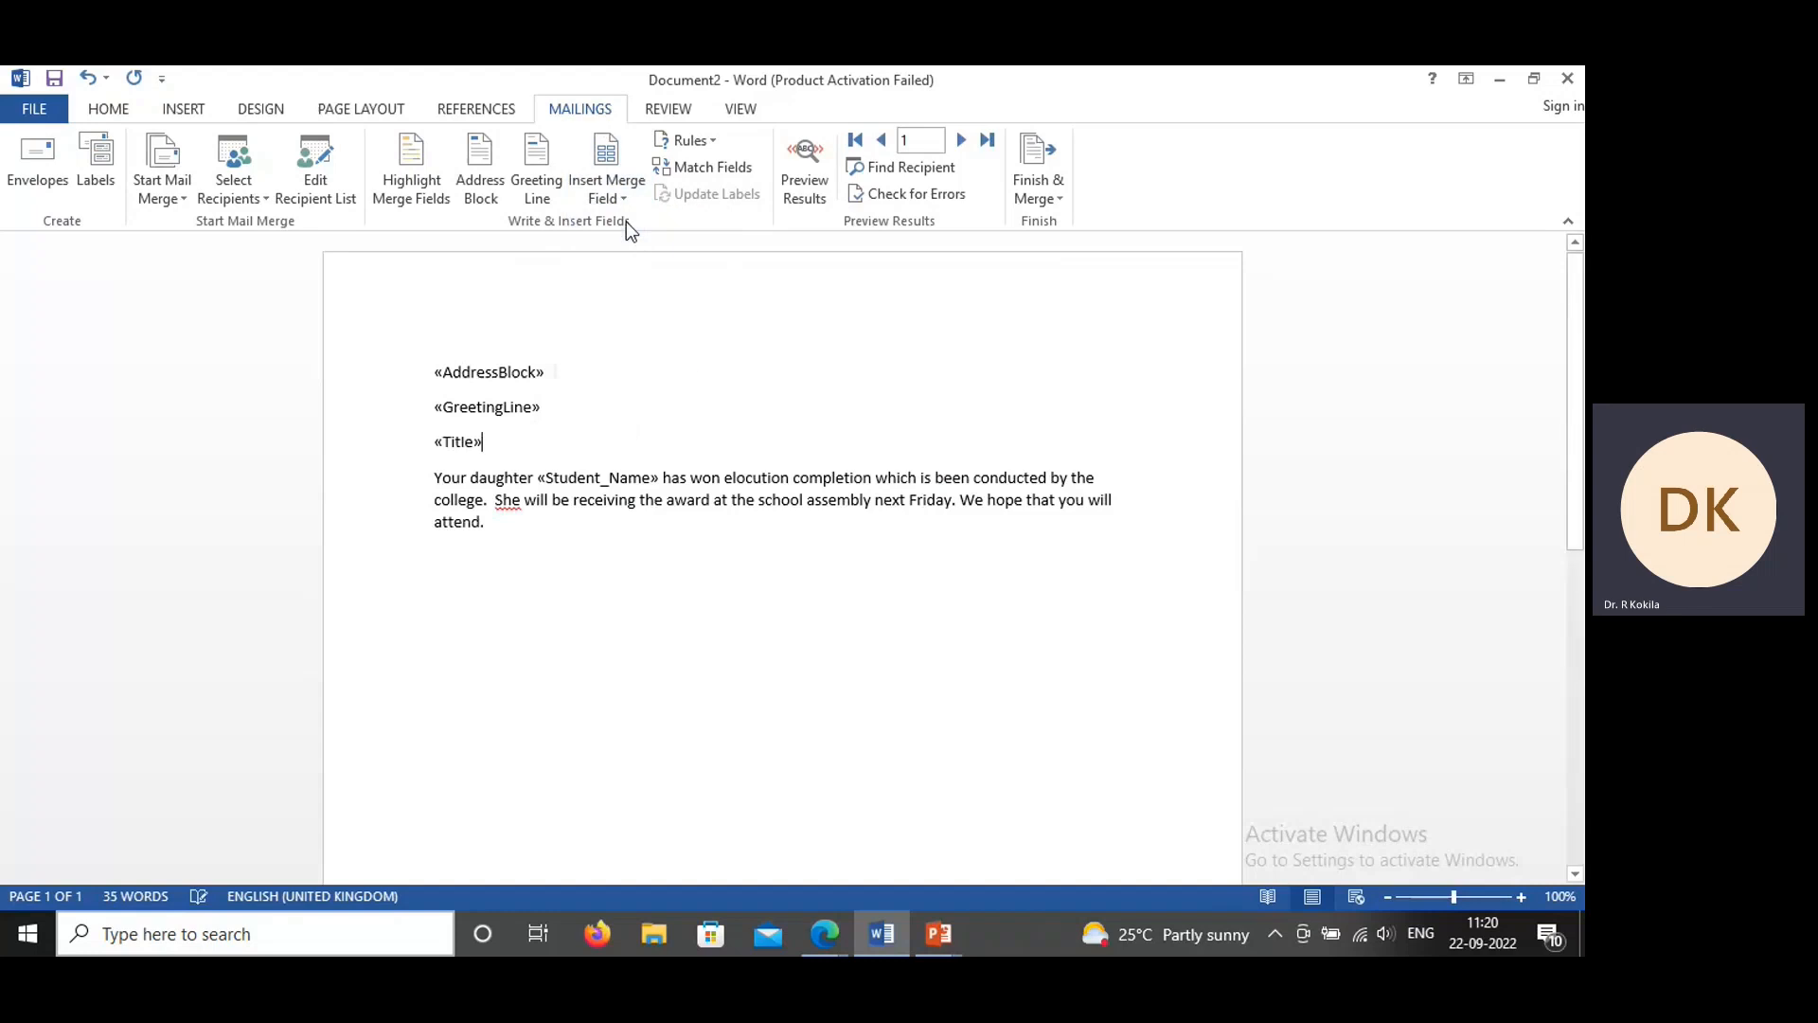
left_click(627, 199)
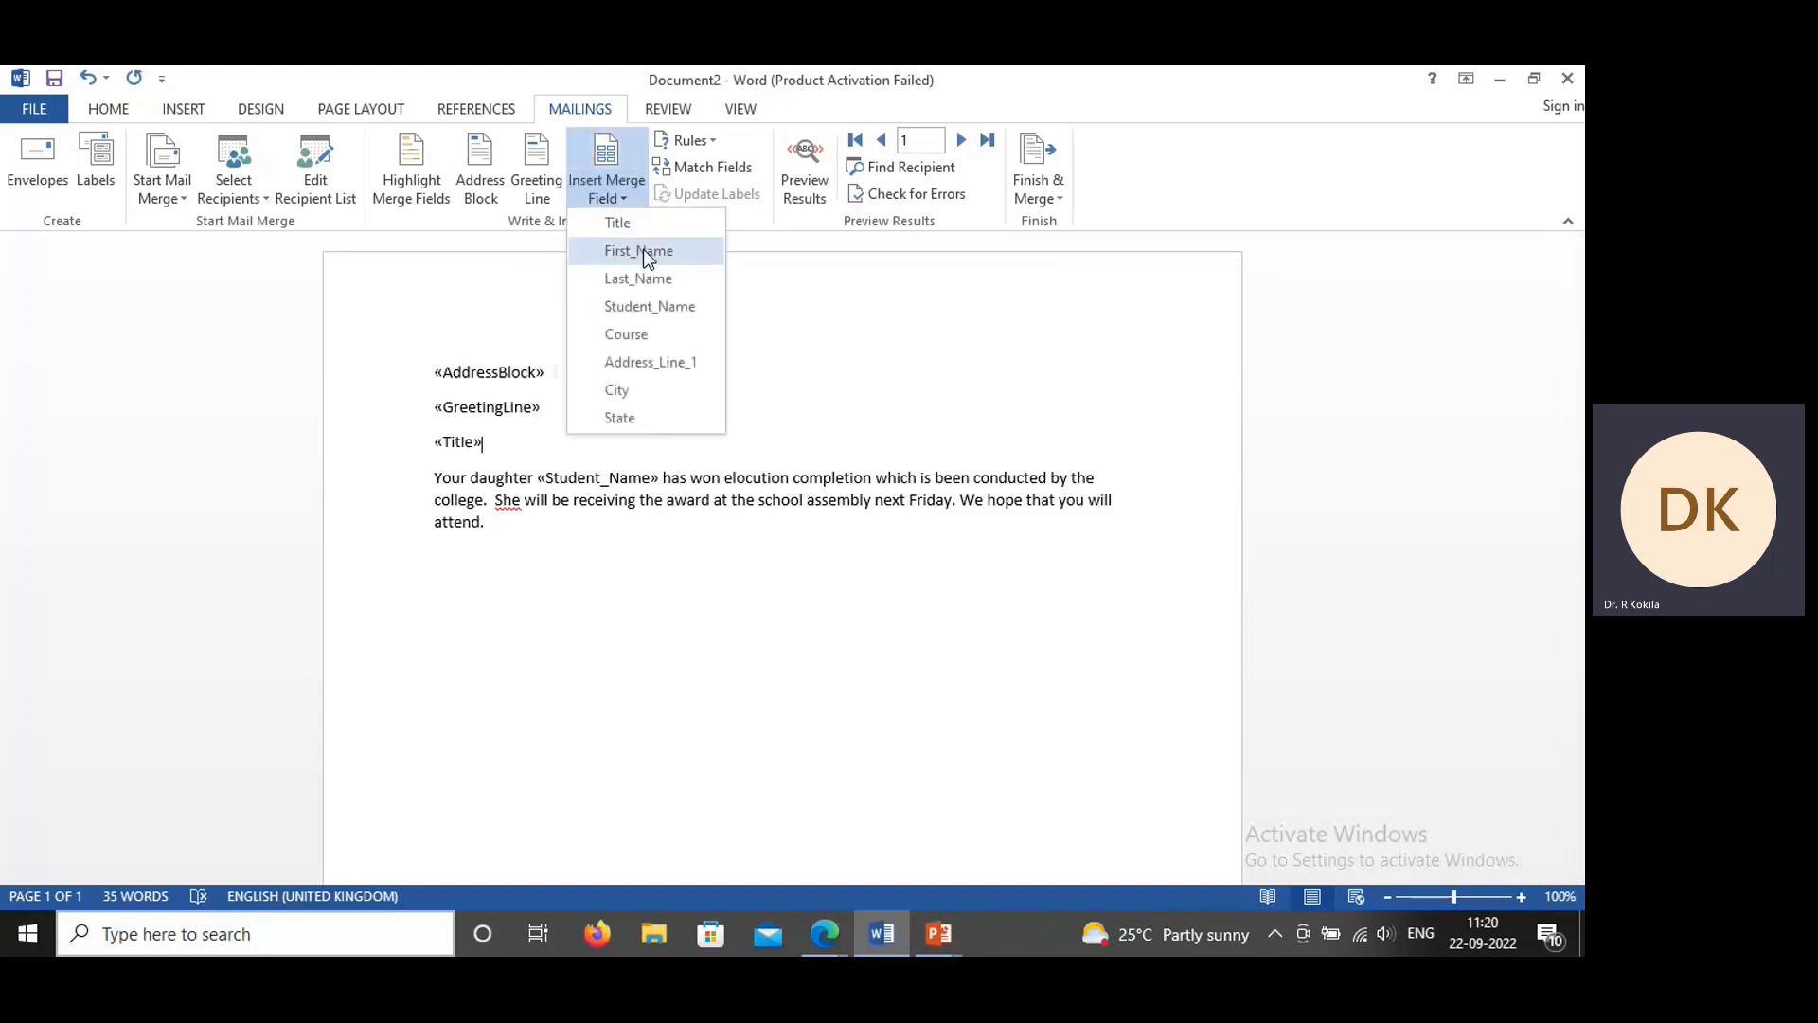
left_click(644, 248)
left_click(630, 199)
left_click(640, 277)
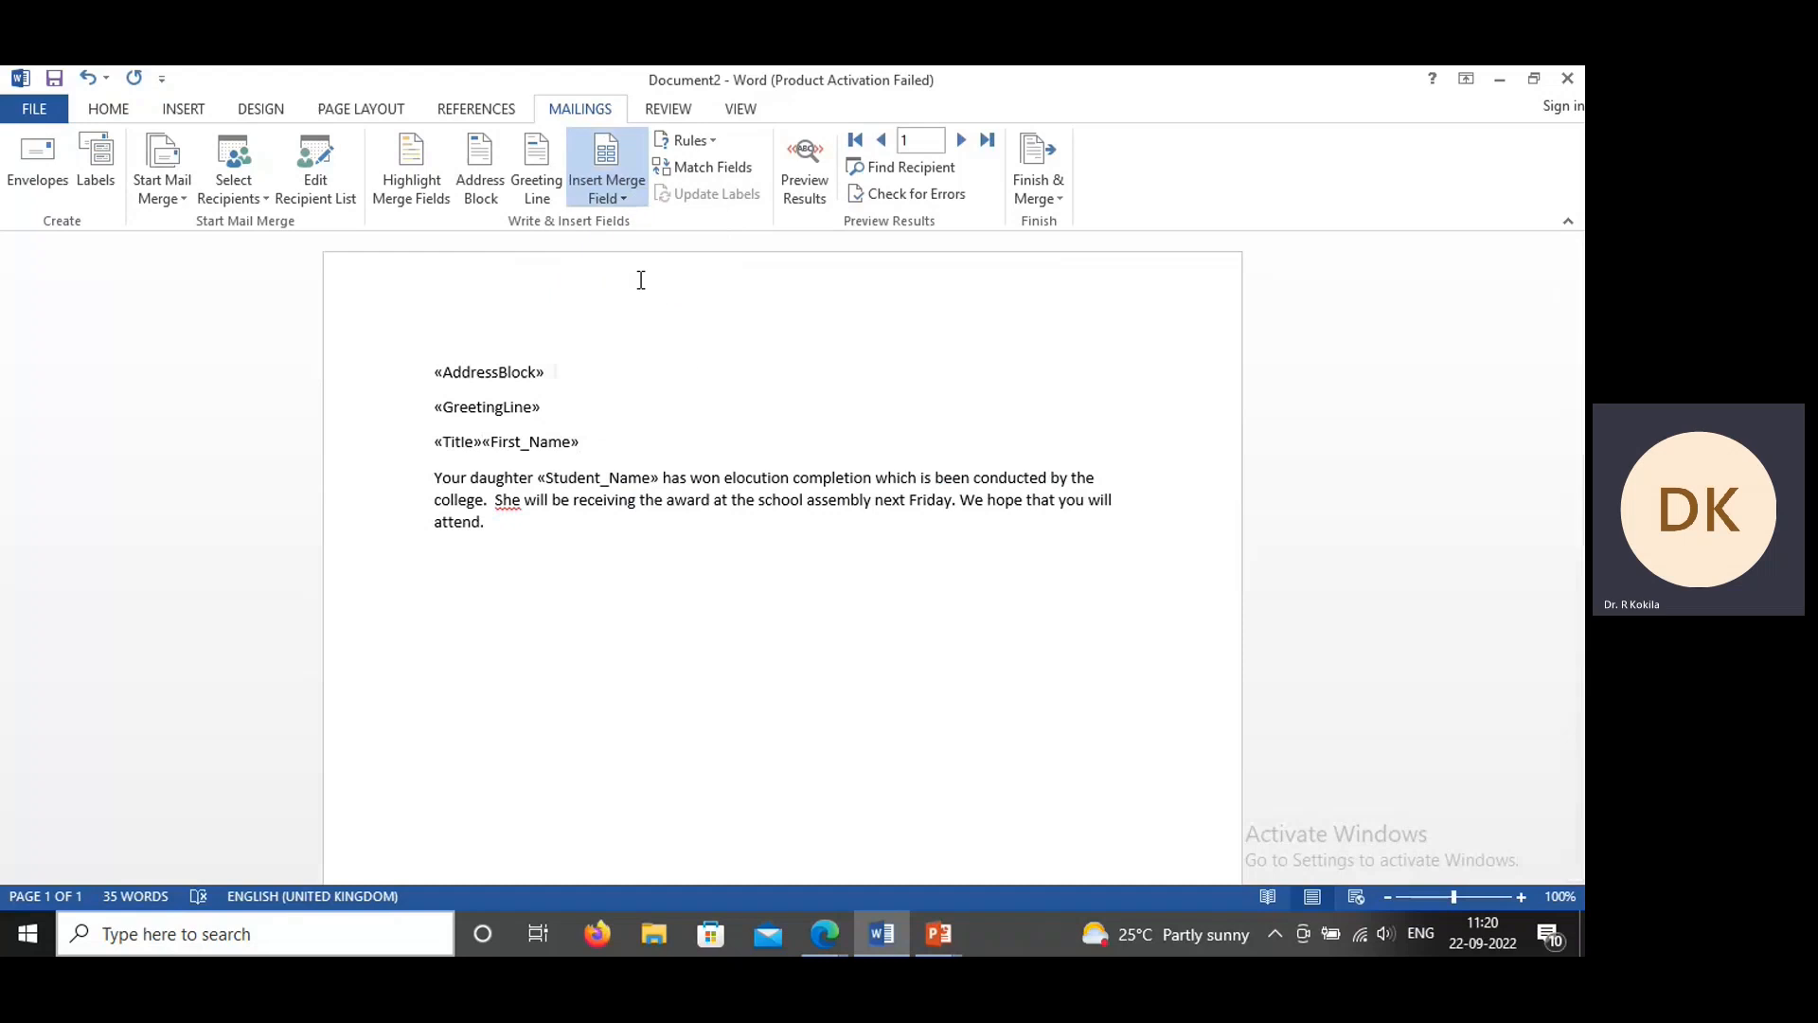
Step: Add a closing below the letter paragraph with "Thank you" and the sender's name on separate lines
left_click(555, 413)
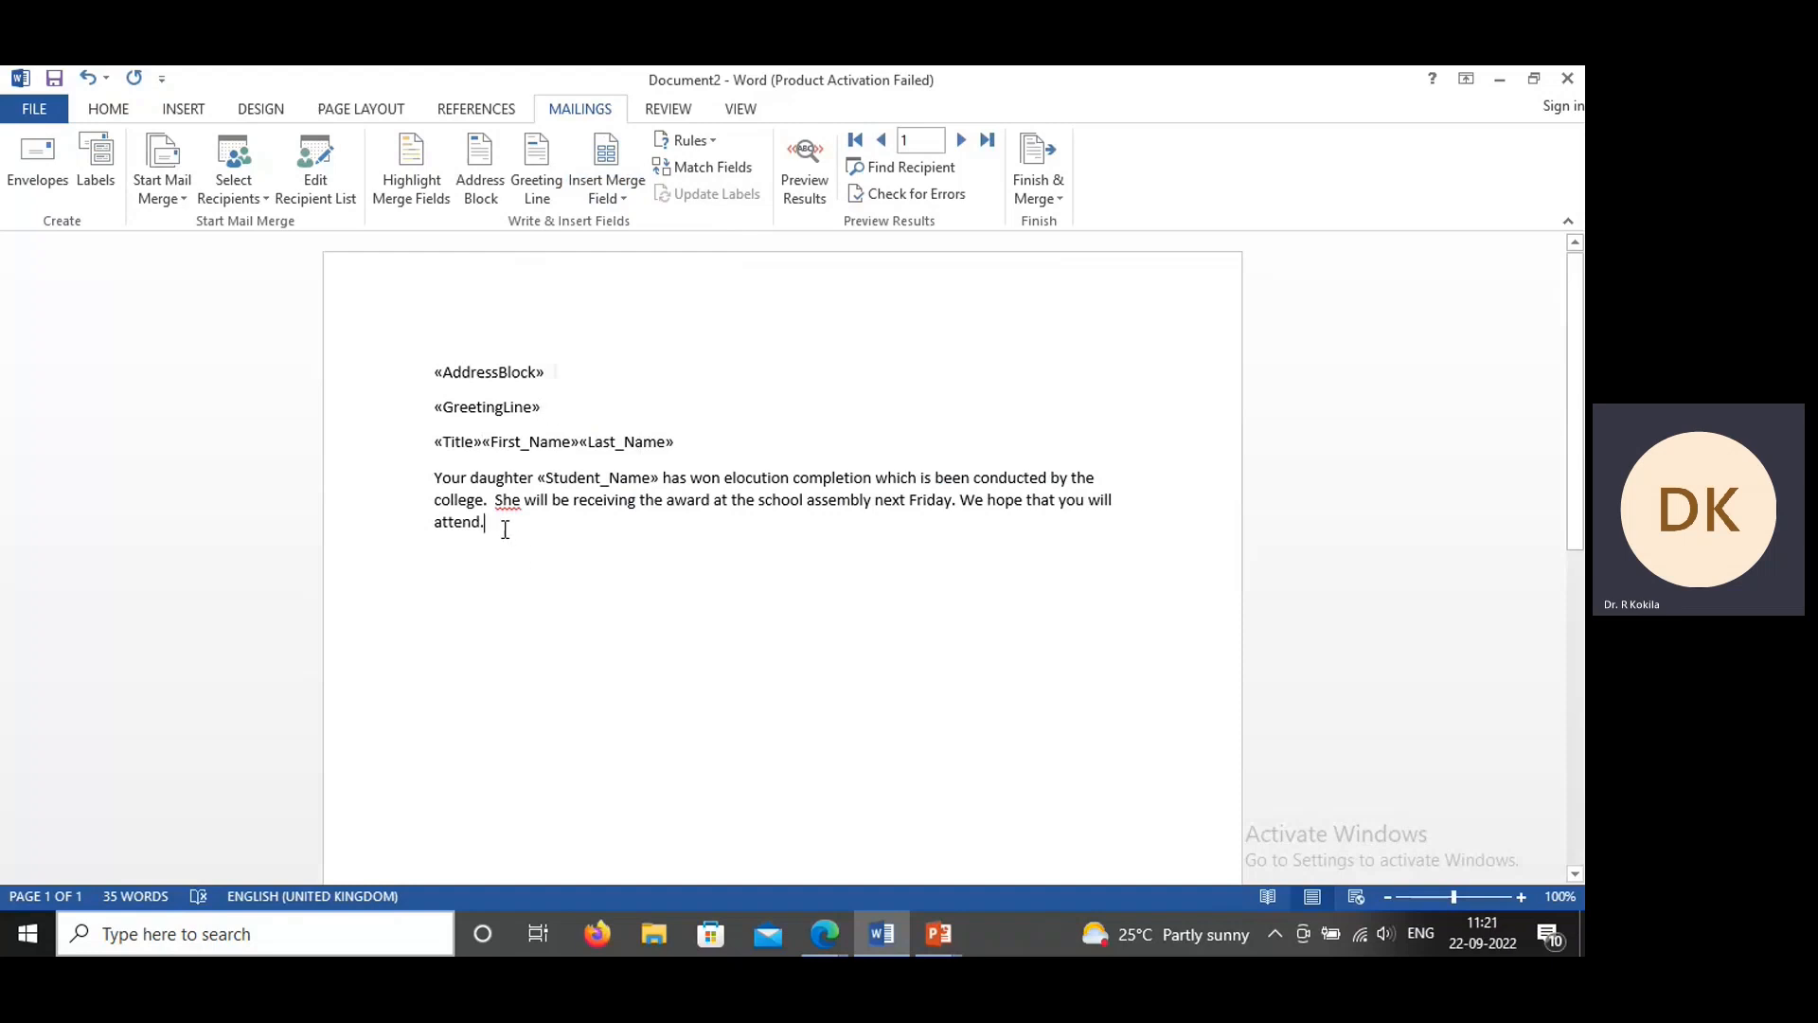
key("Return")
type("Than")
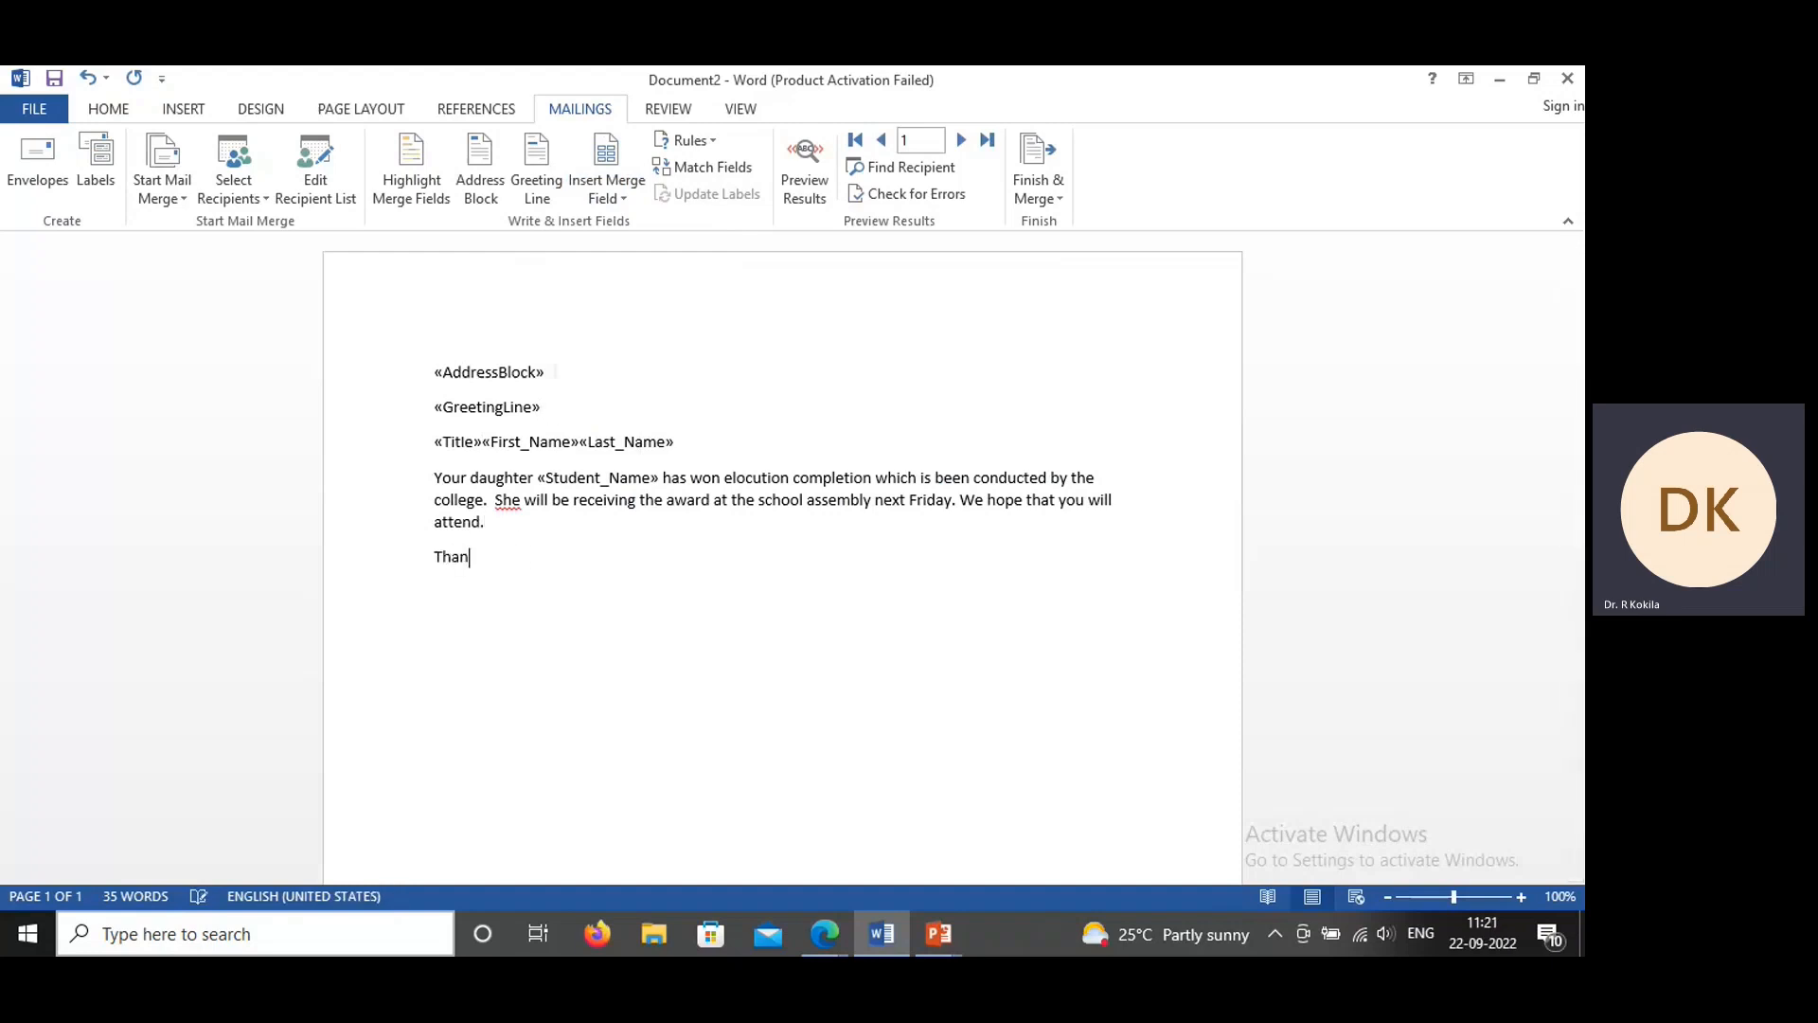
type("k you")
key("Return")
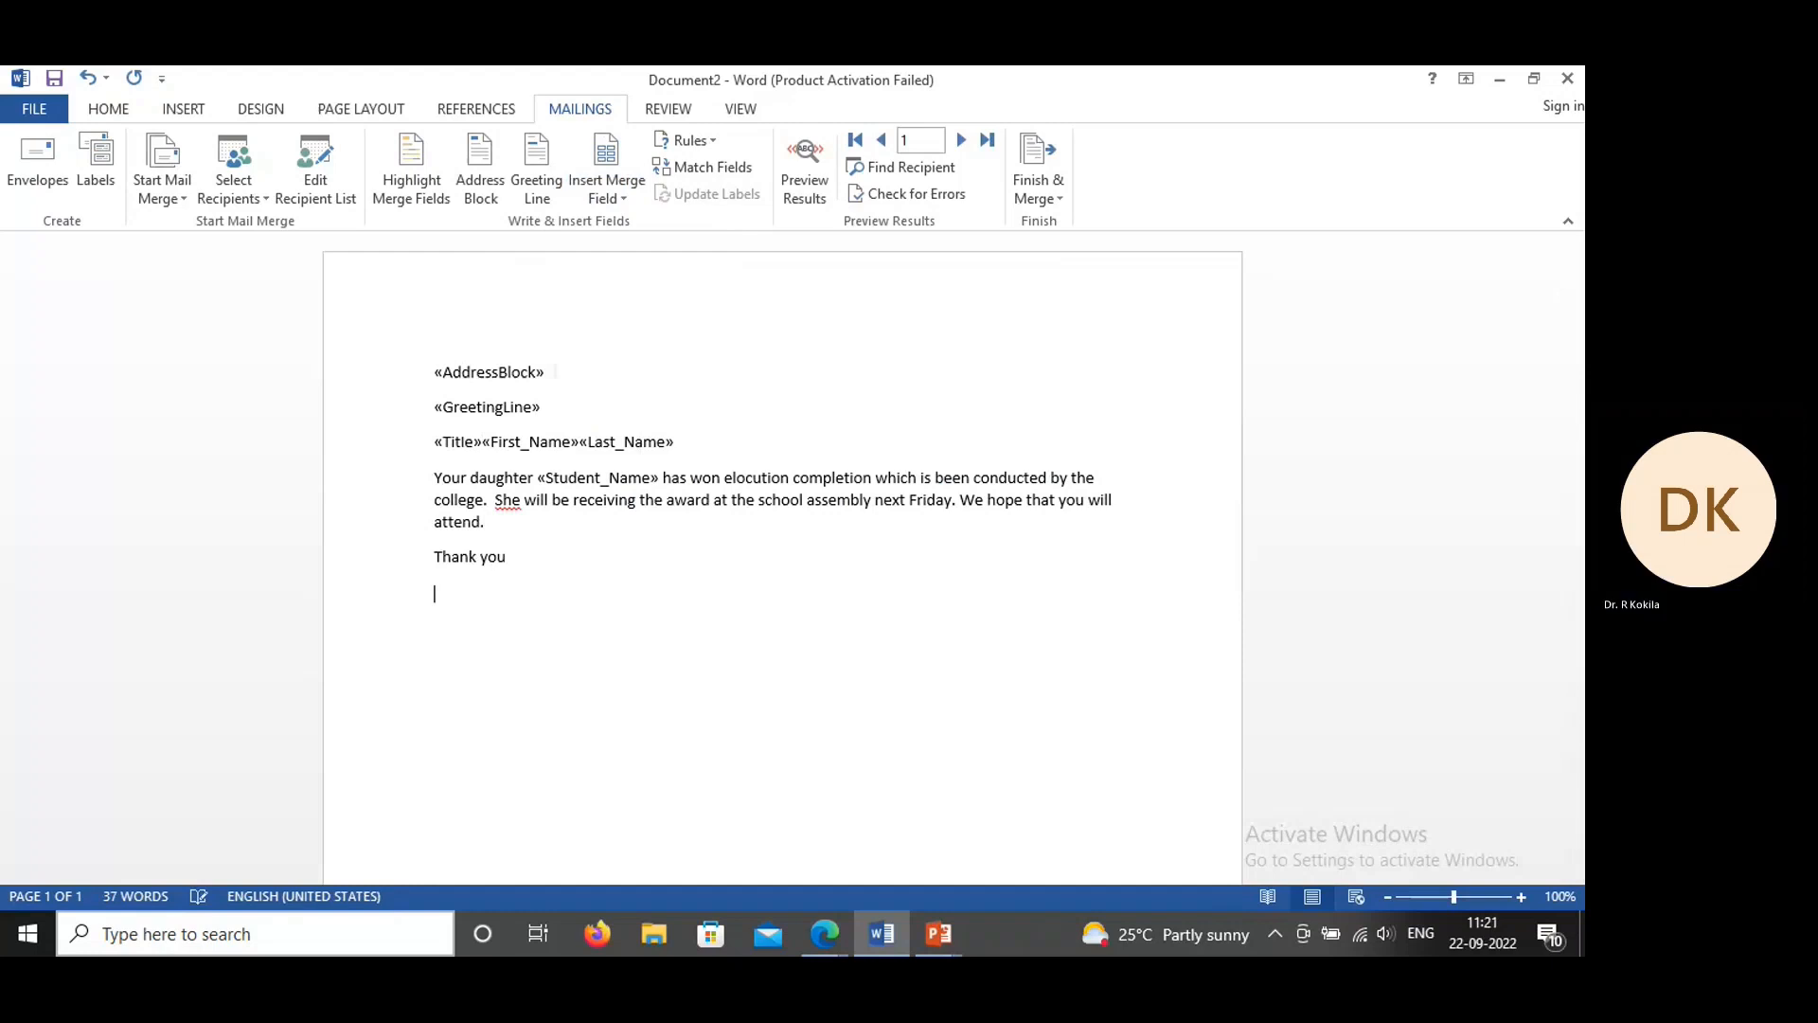
type("Dr. R. Kokila")
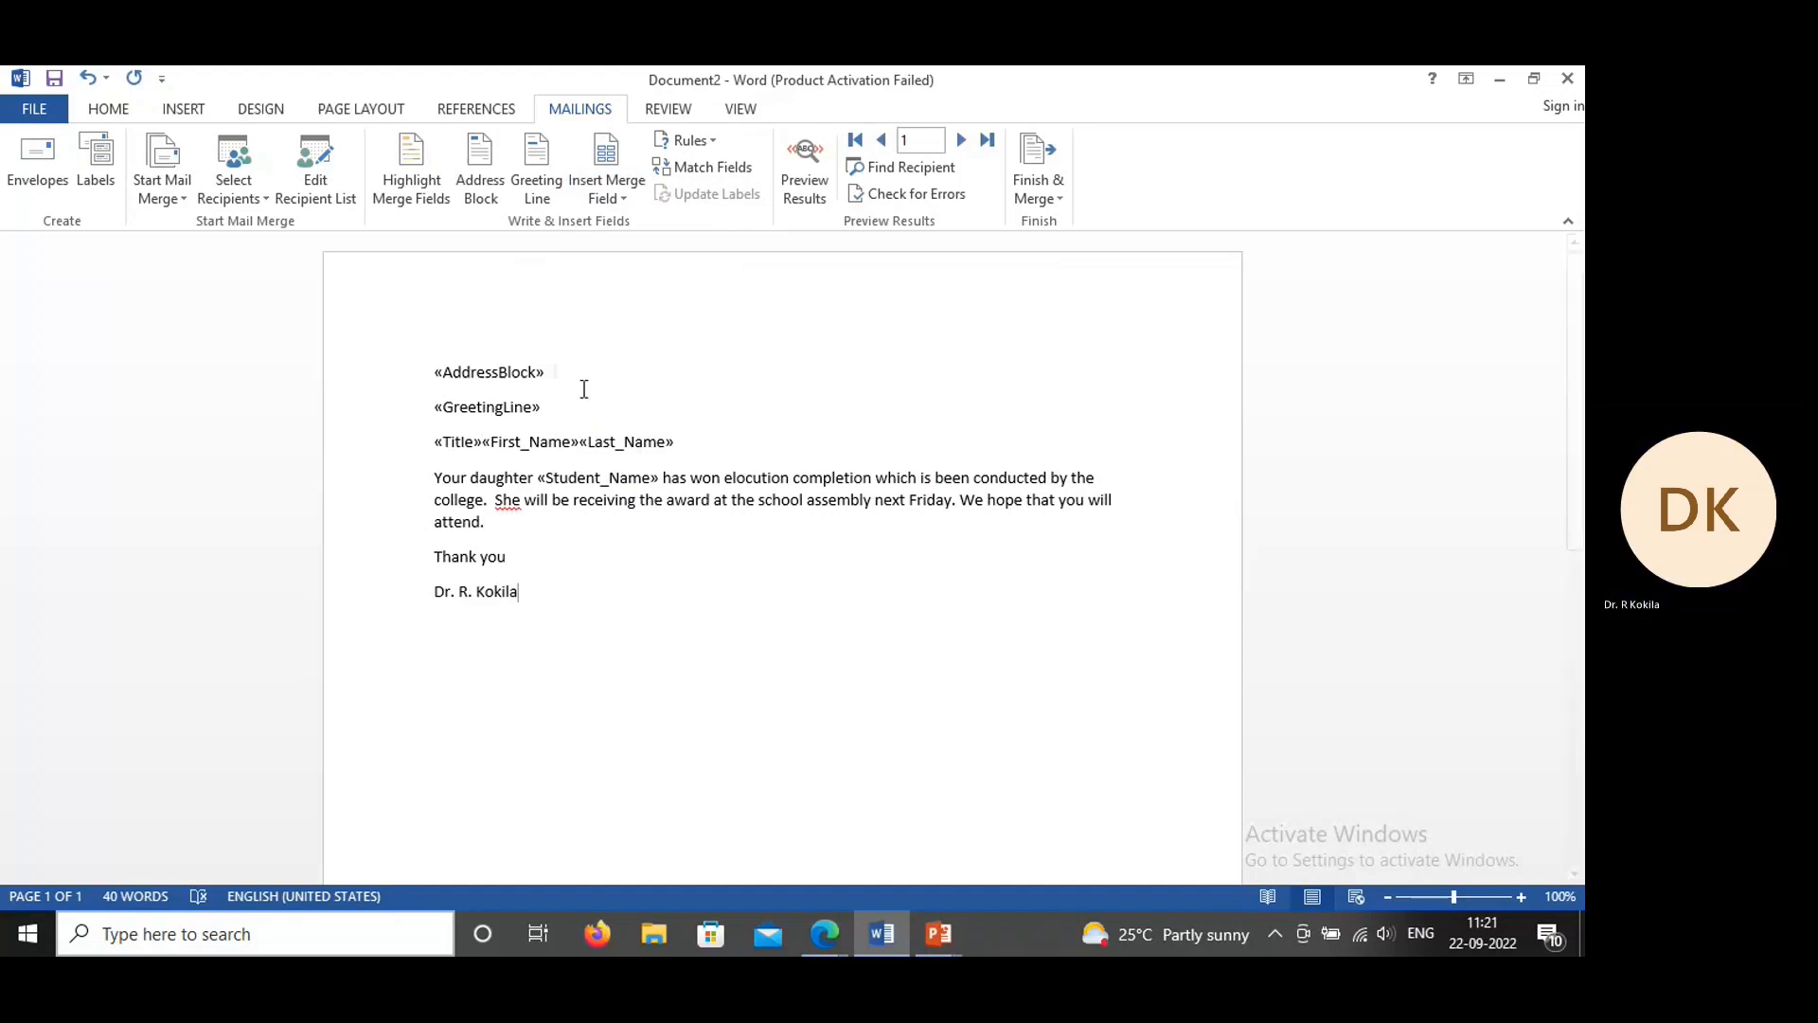
Step: Set the whole letter to single line spacing with 0 pt spacing after paragraphs
key("ctrl+a")
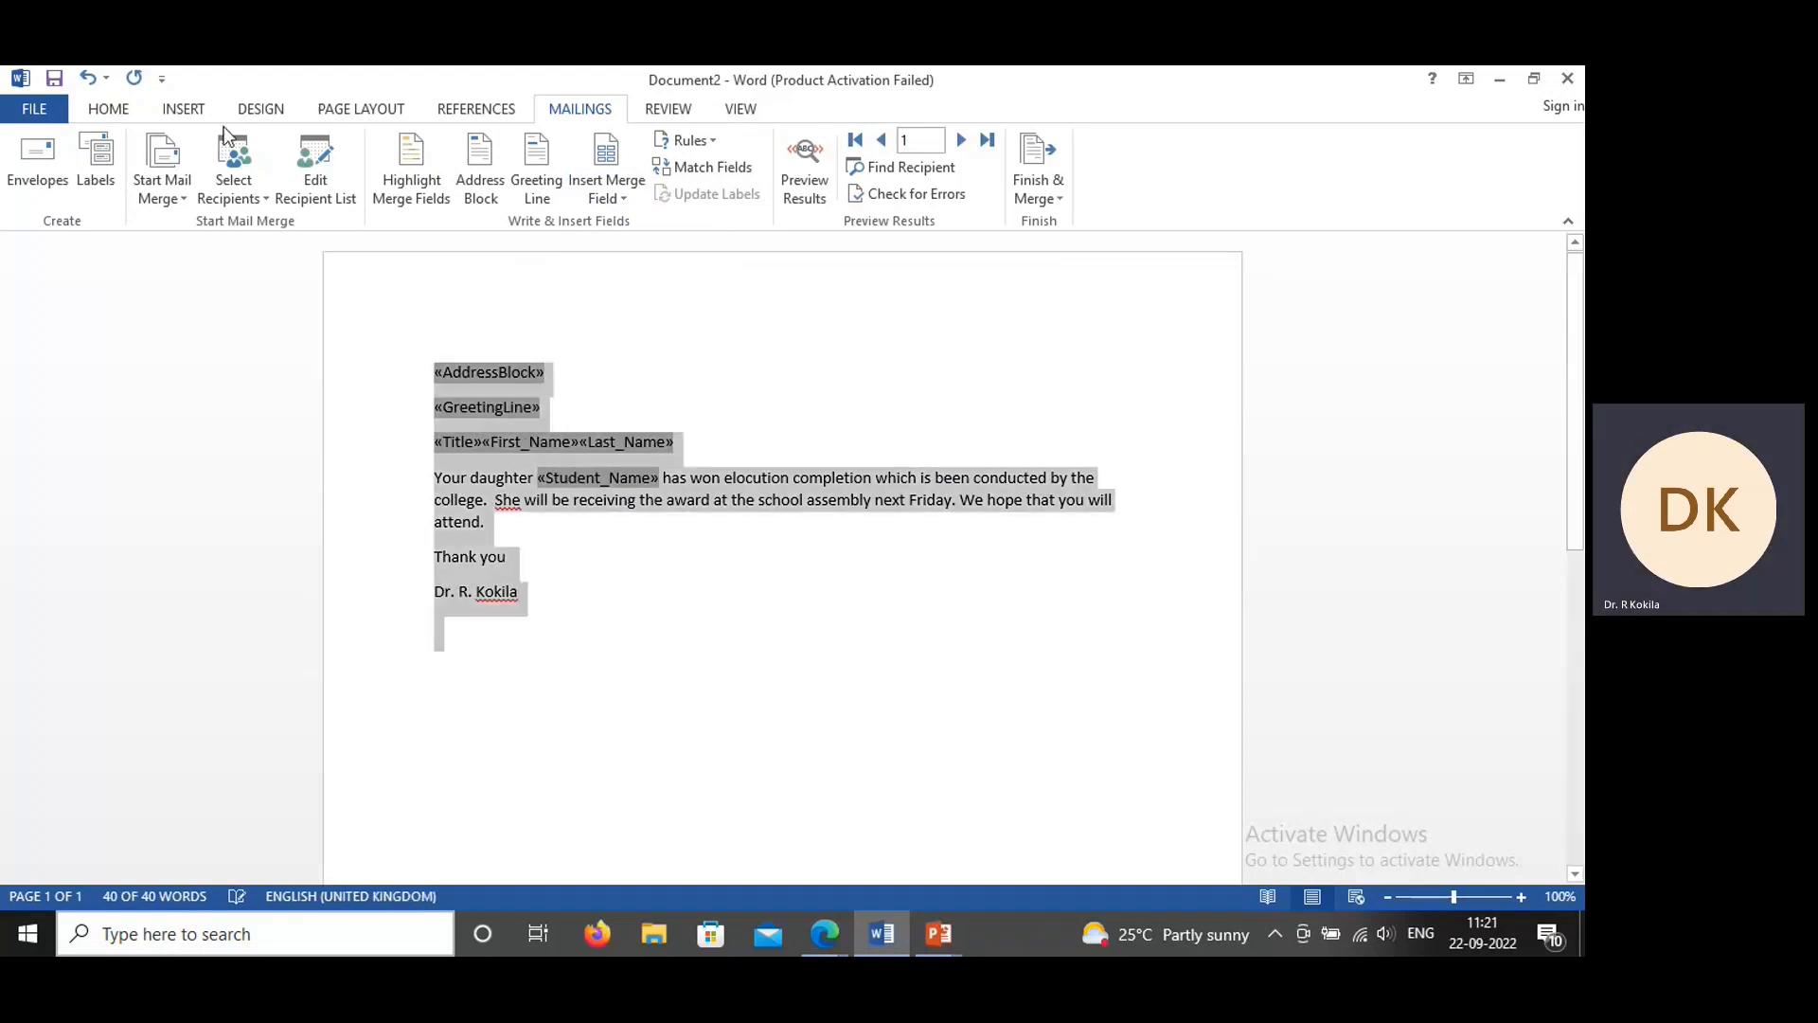
left_click(104, 112)
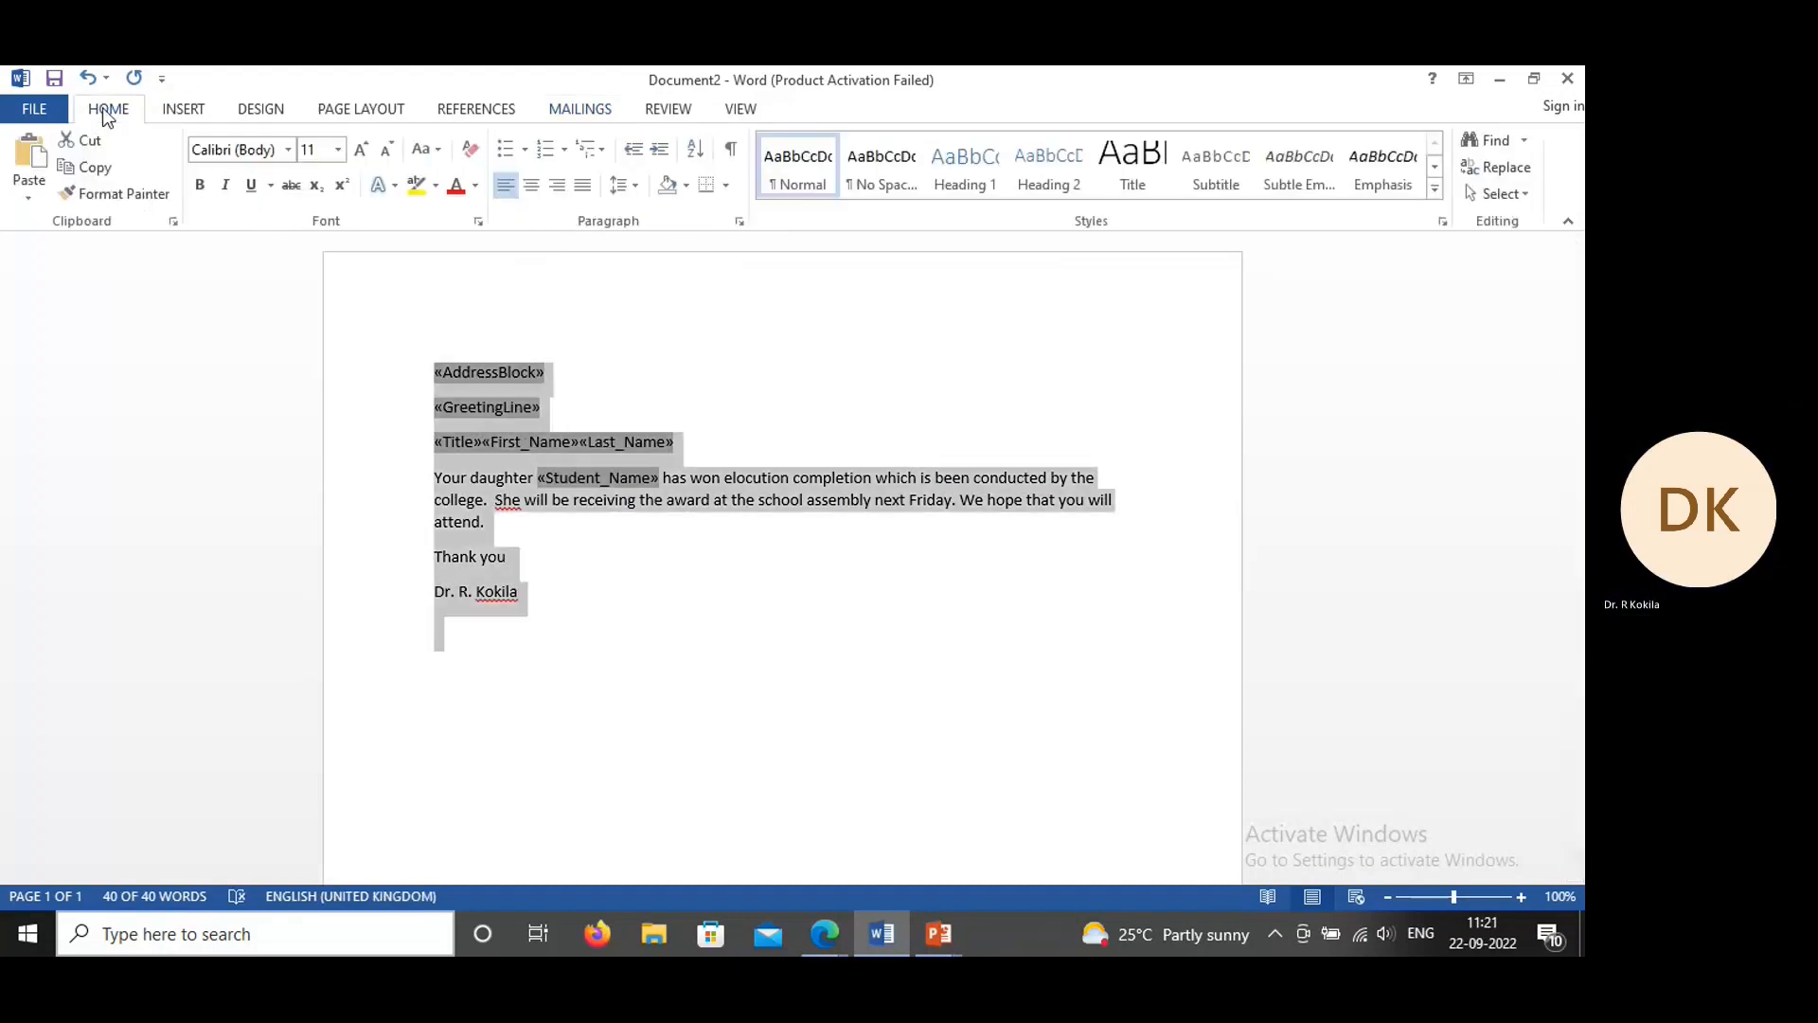
left_click(741, 220)
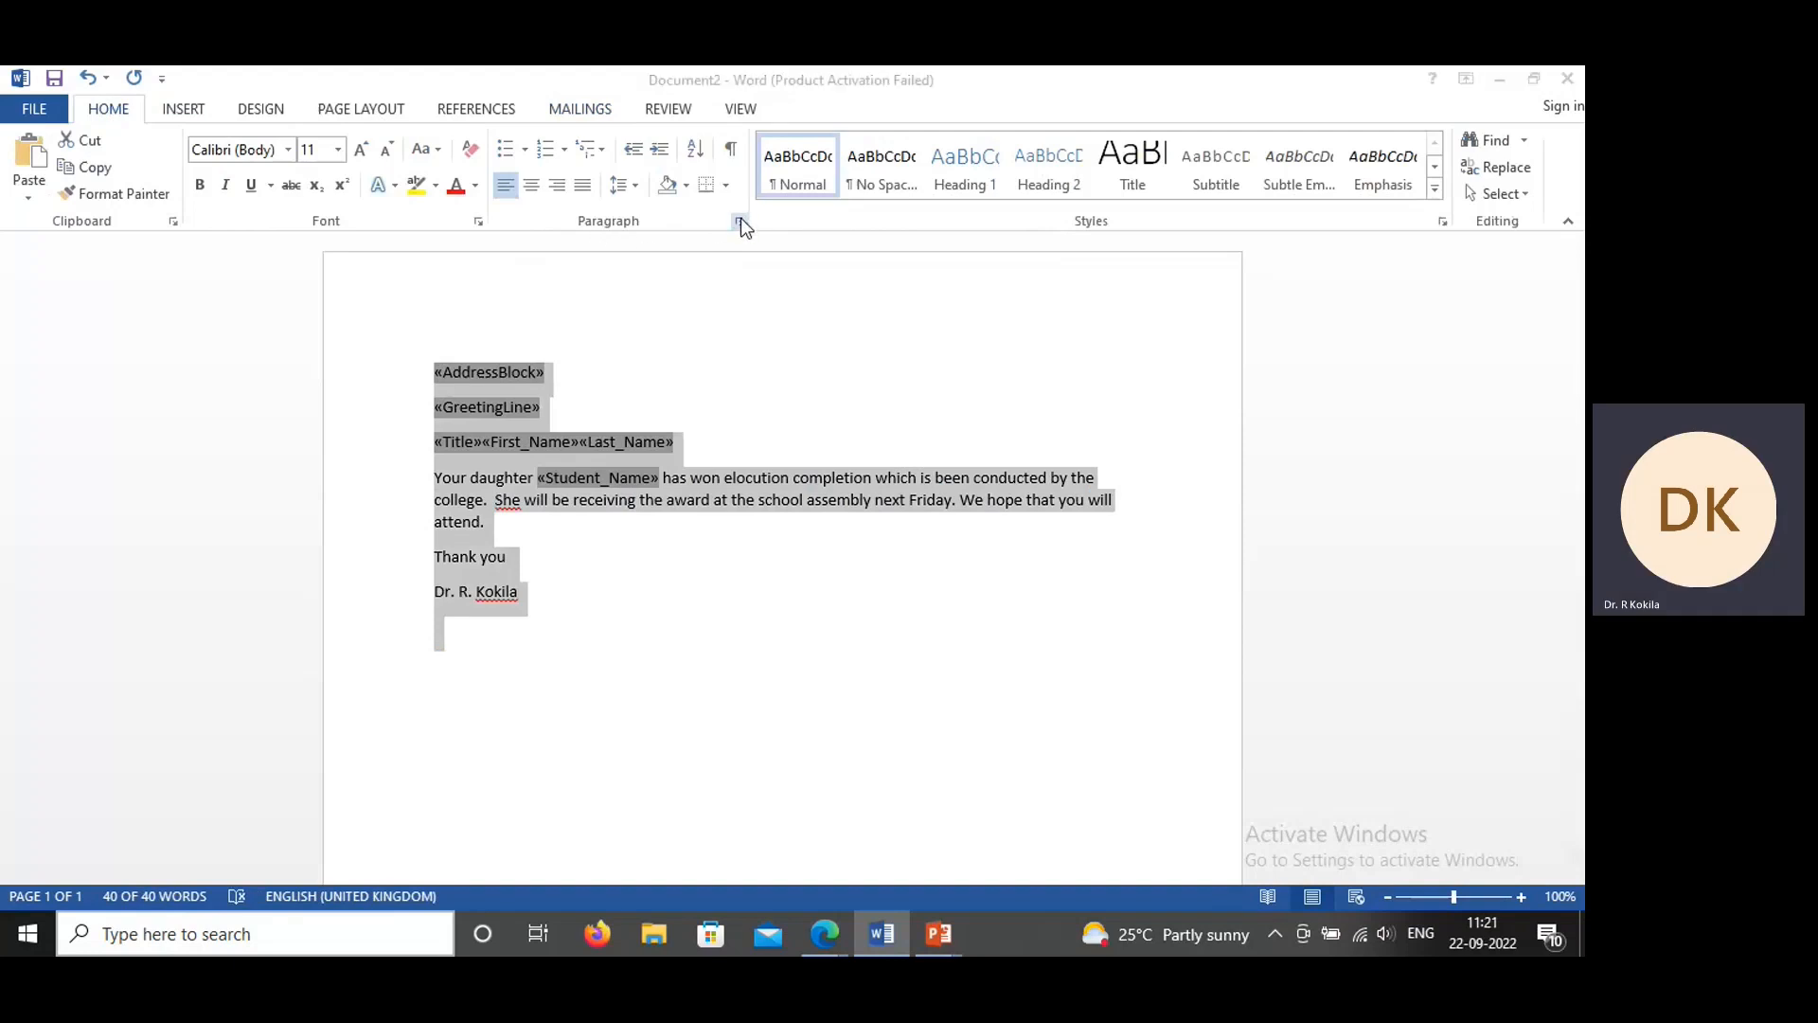
left_click(923, 534)
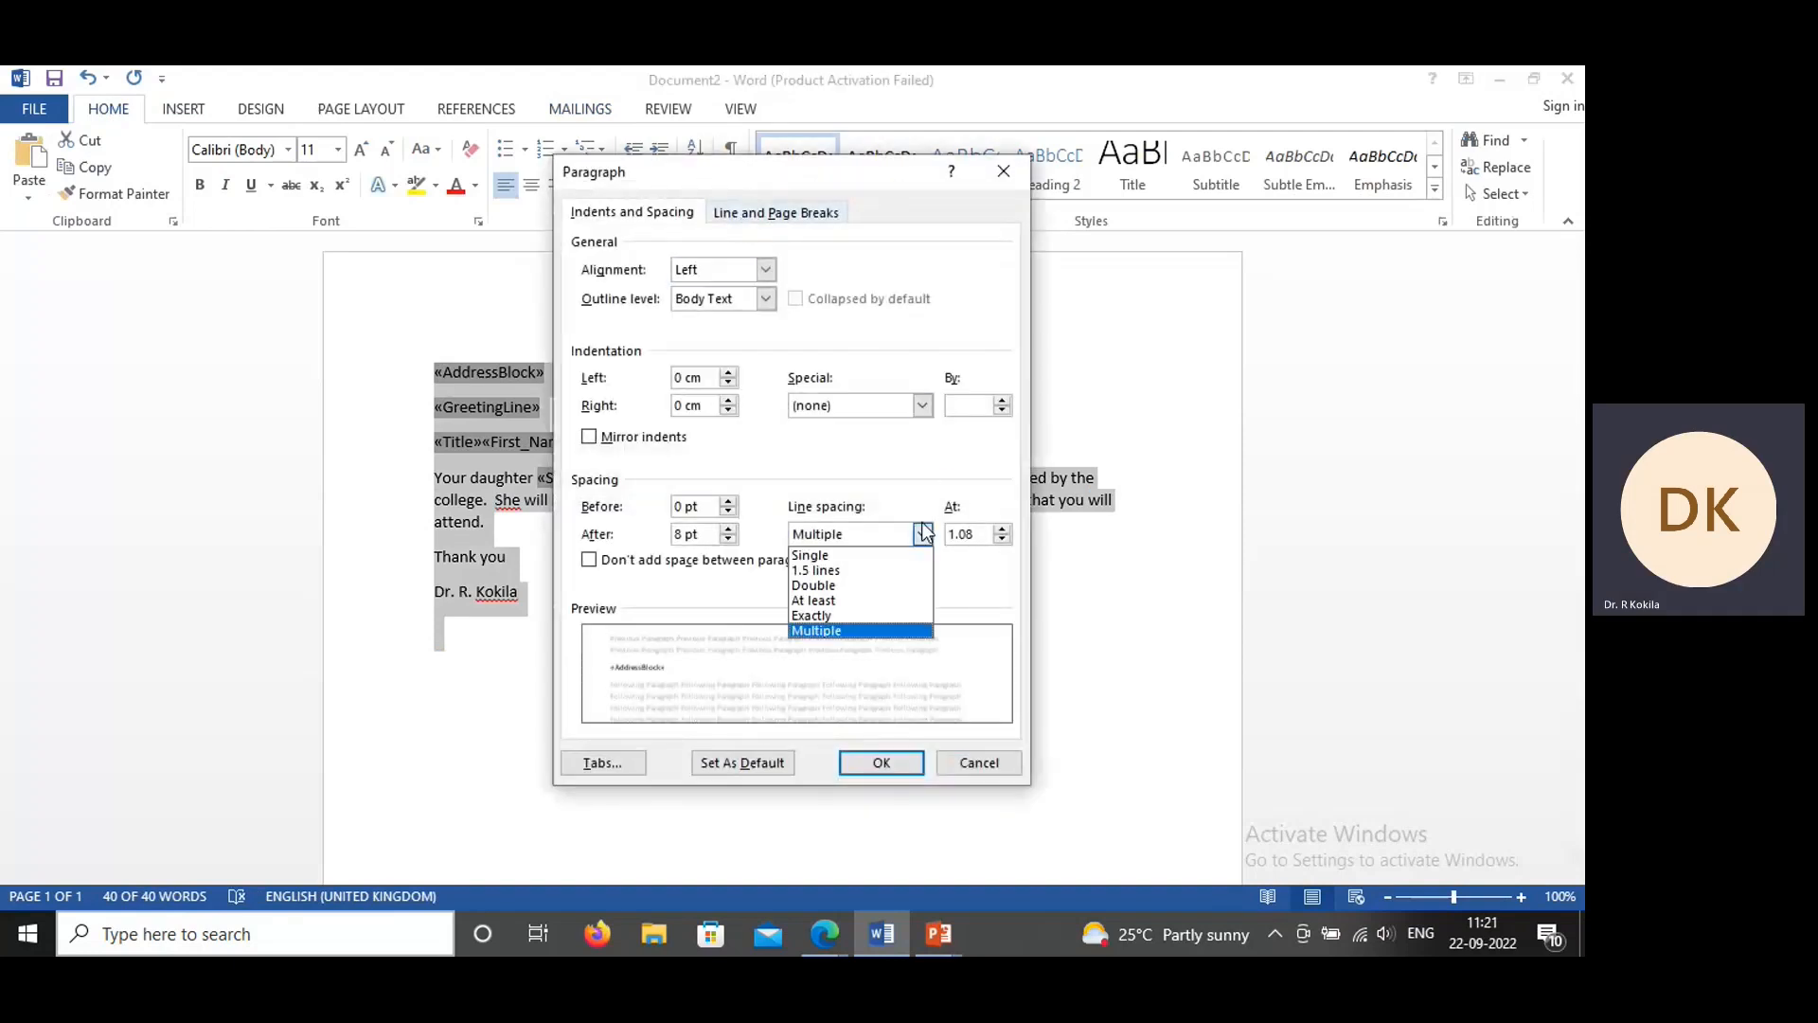
left_click(863, 554)
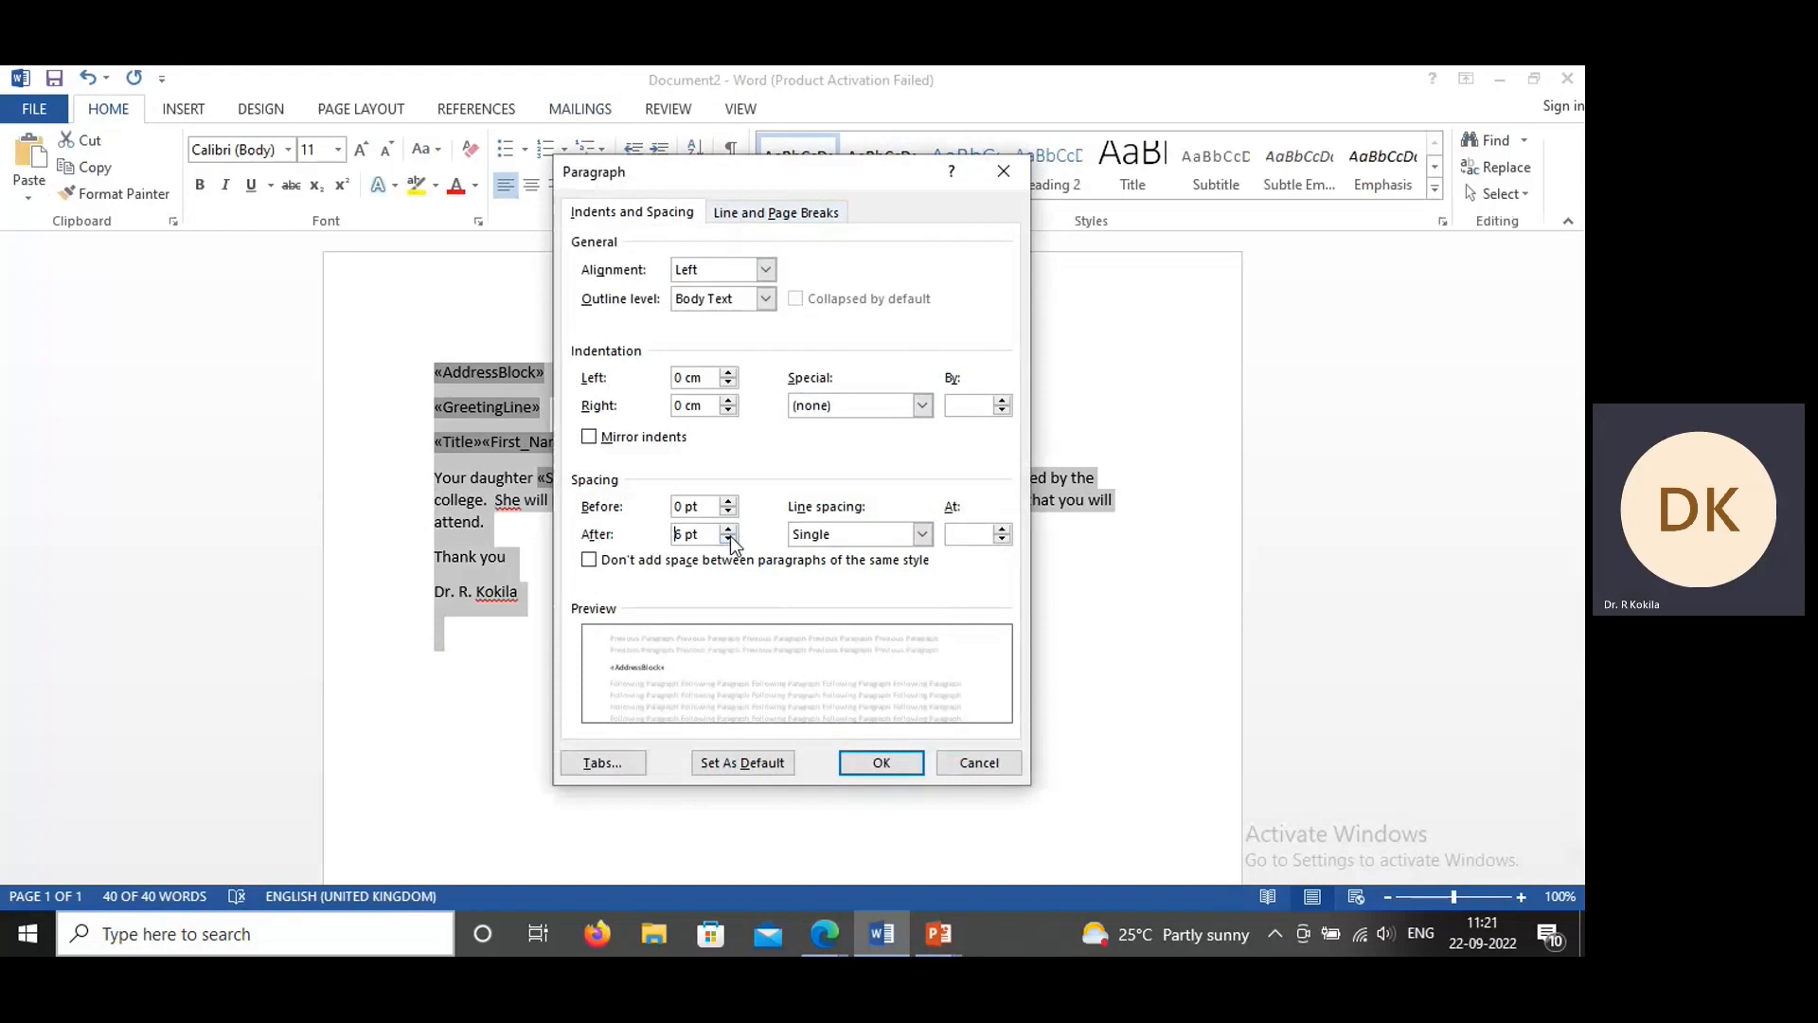
left_click(728, 538)
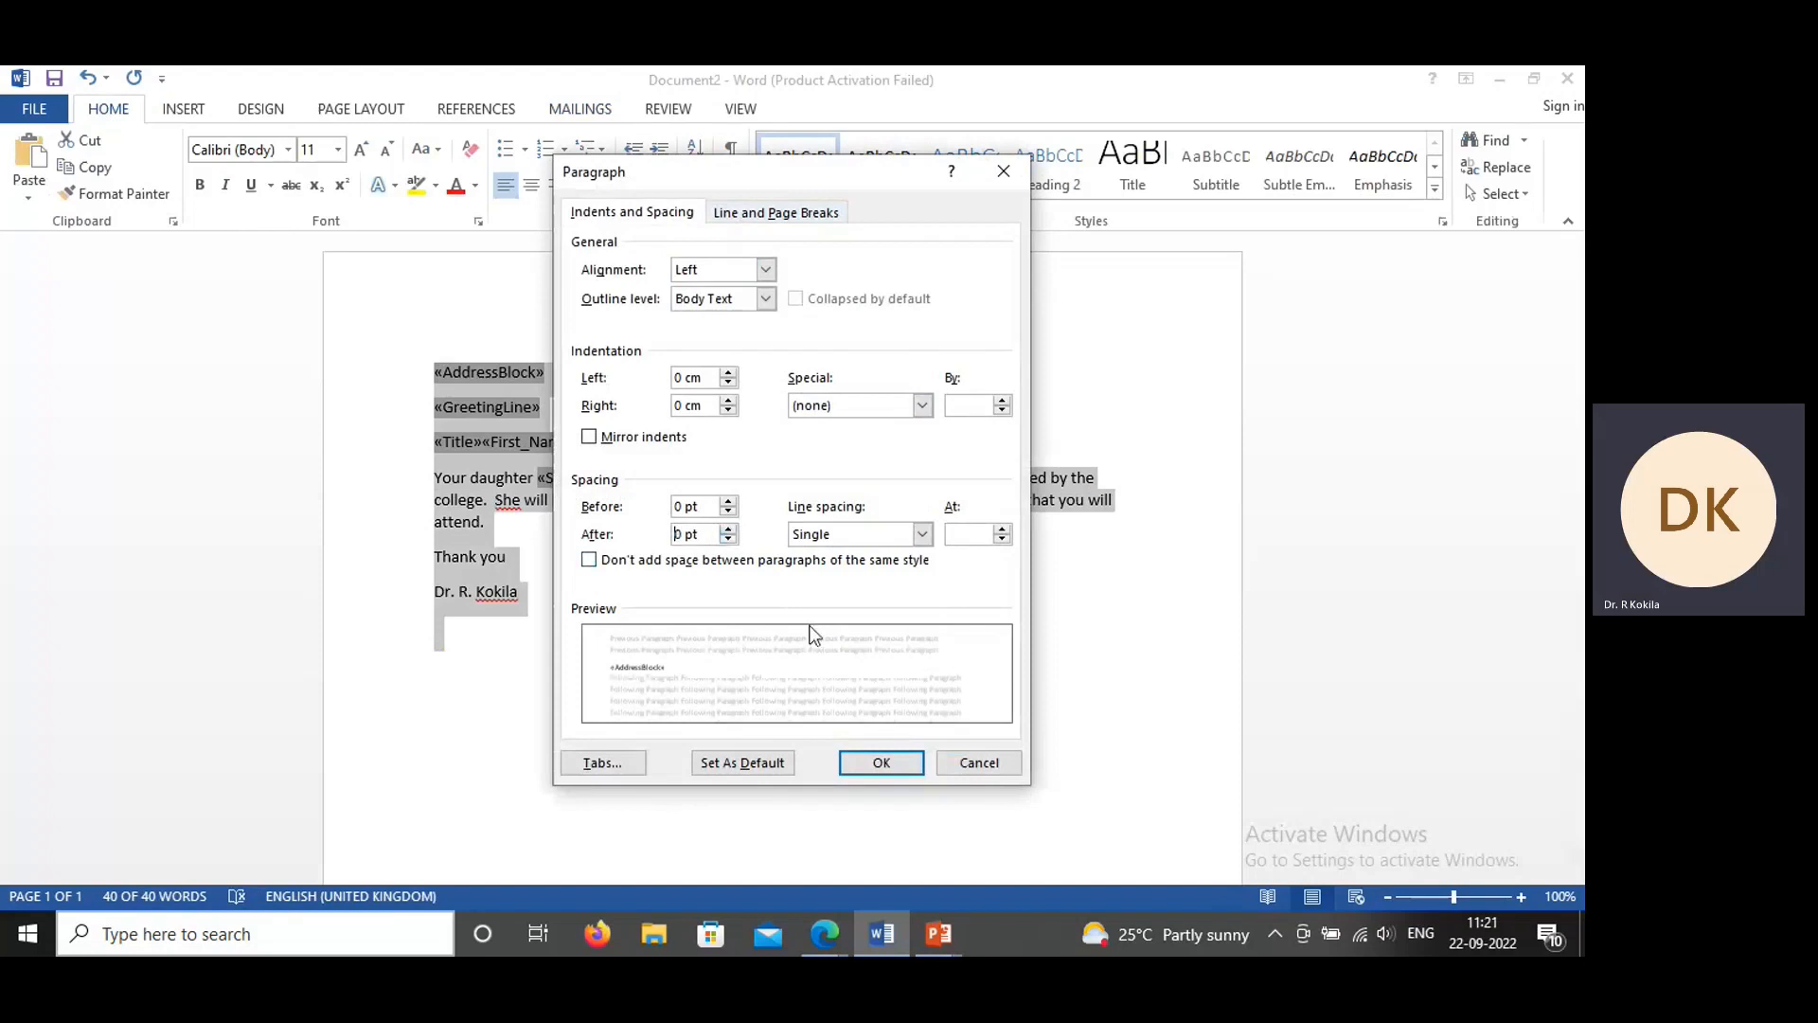
left_click(870, 759)
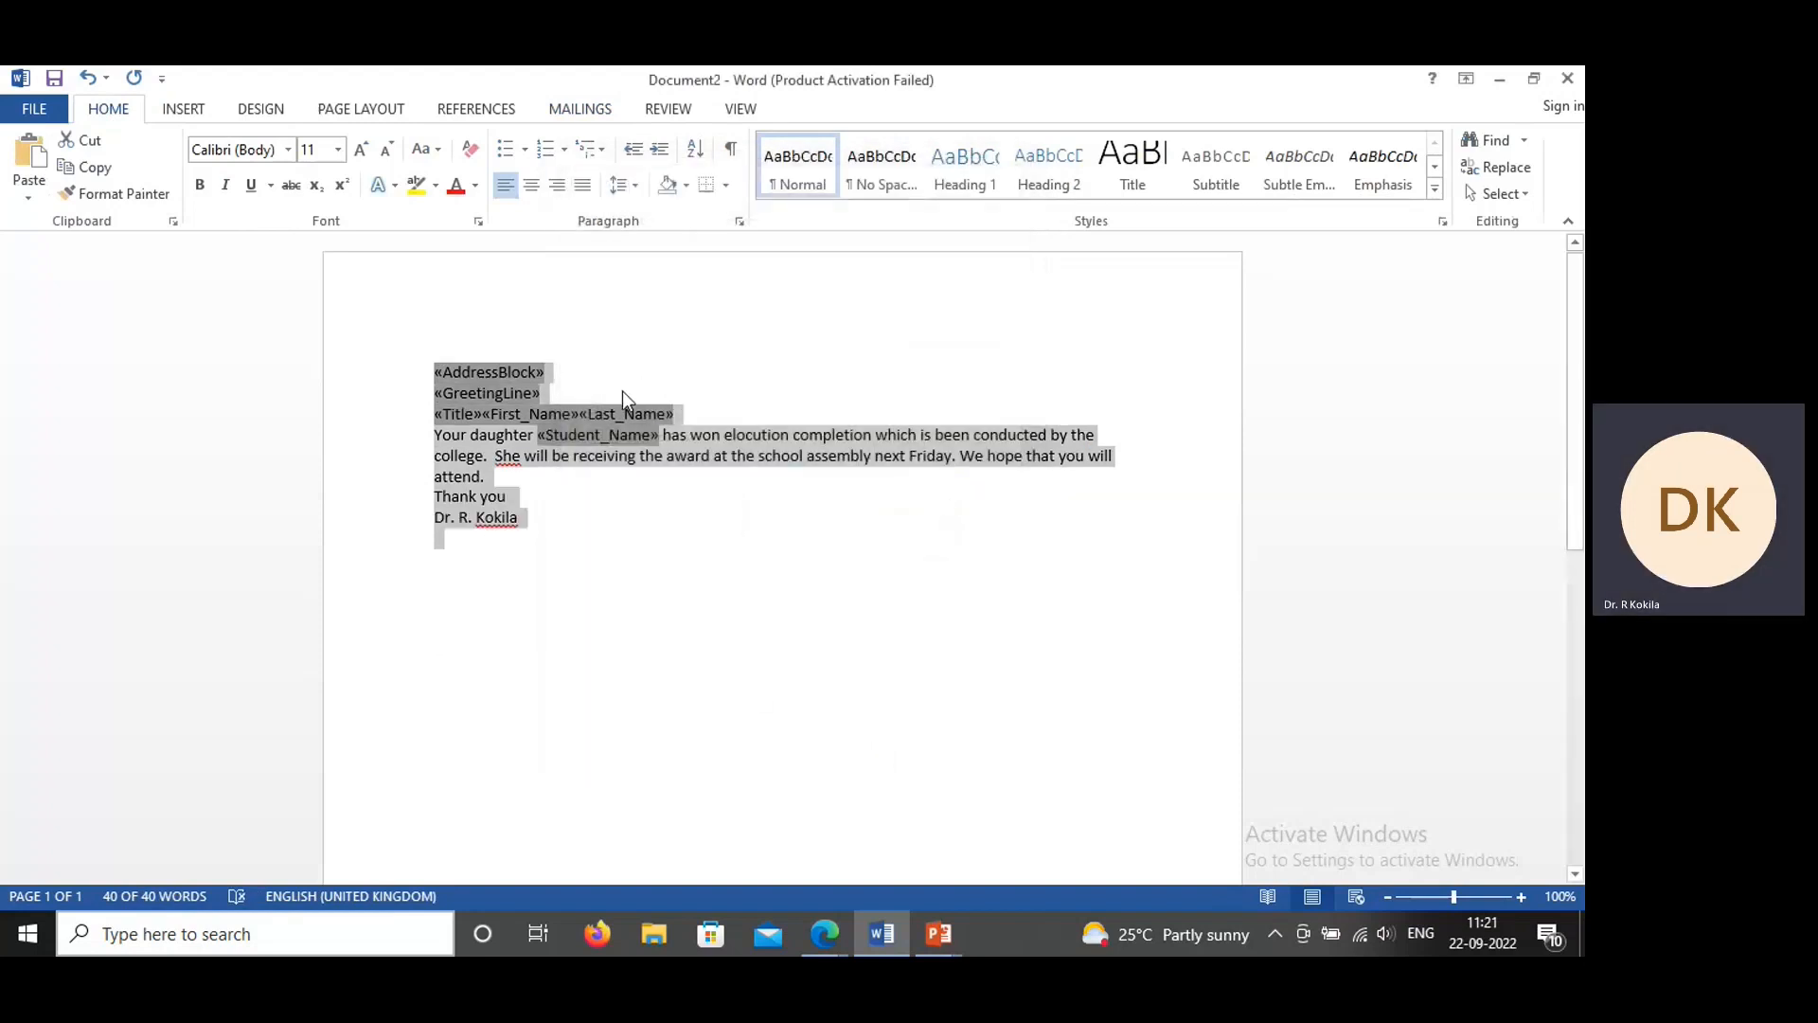
Step: Insert a blank line after the address block, after the greeting line and after the Title, First_Name and Last_Name line
left_click(565, 375)
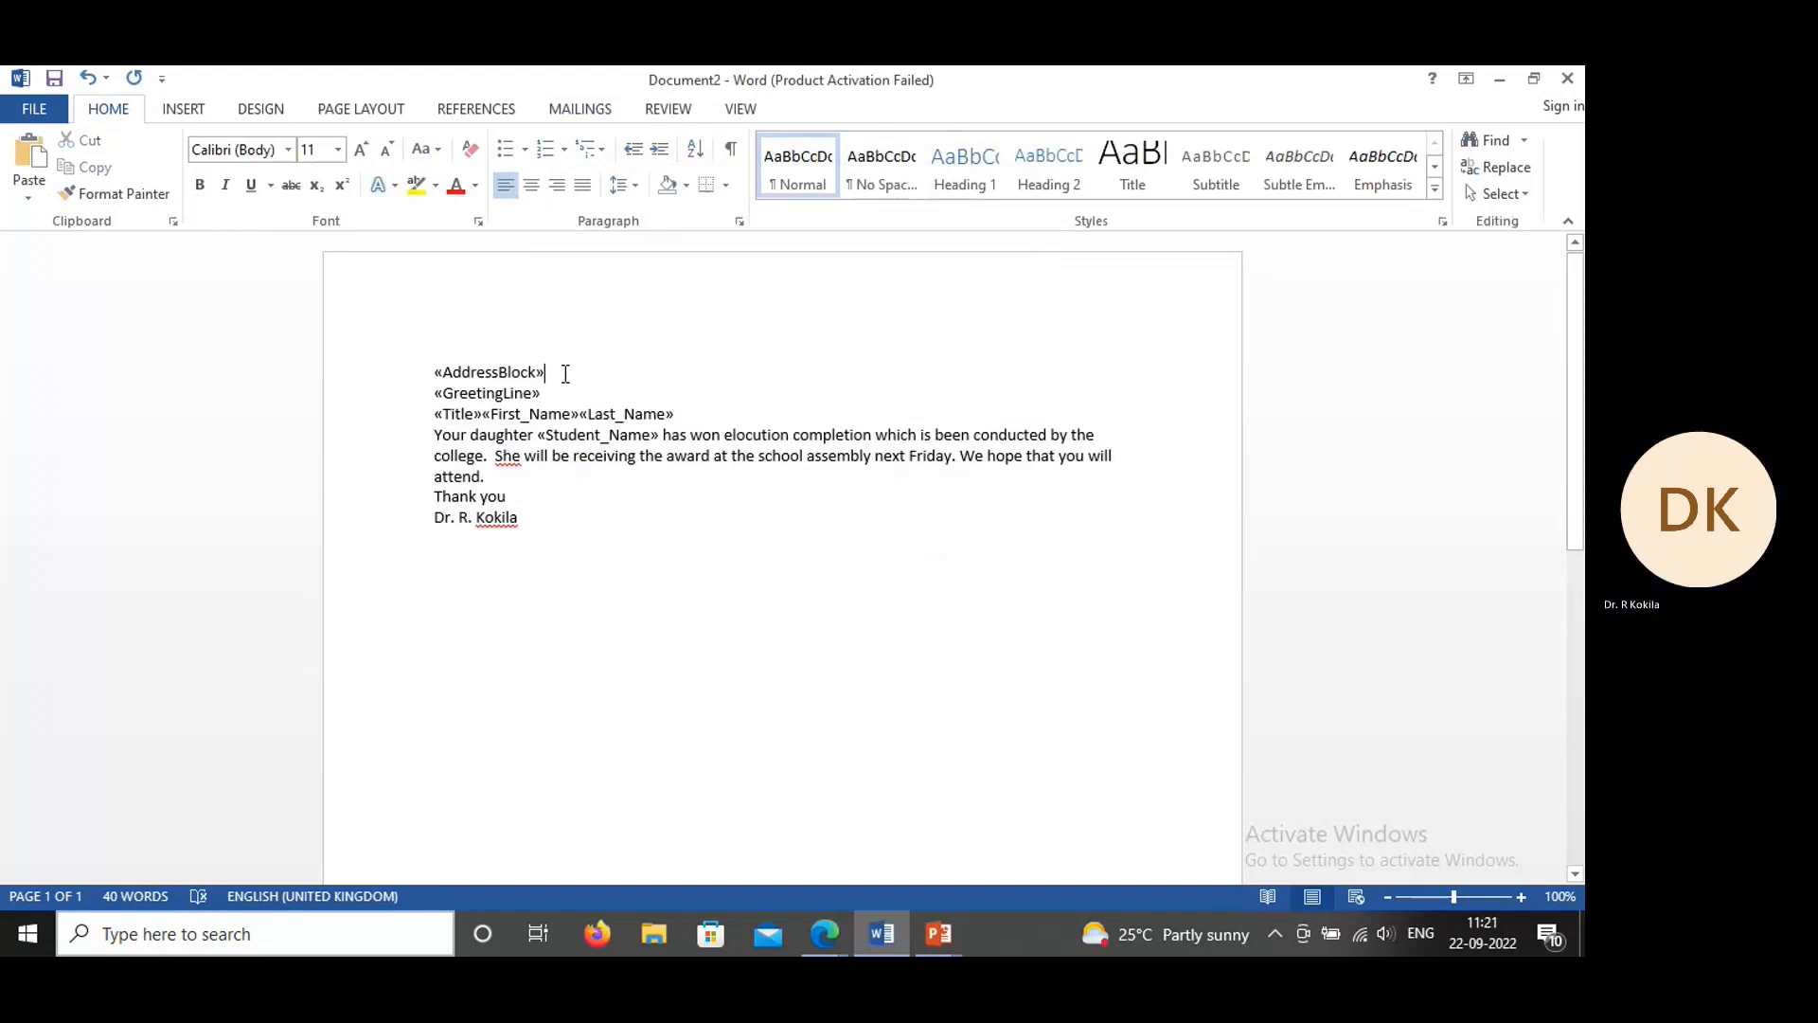
key("Return")
key("Down")
key("End")
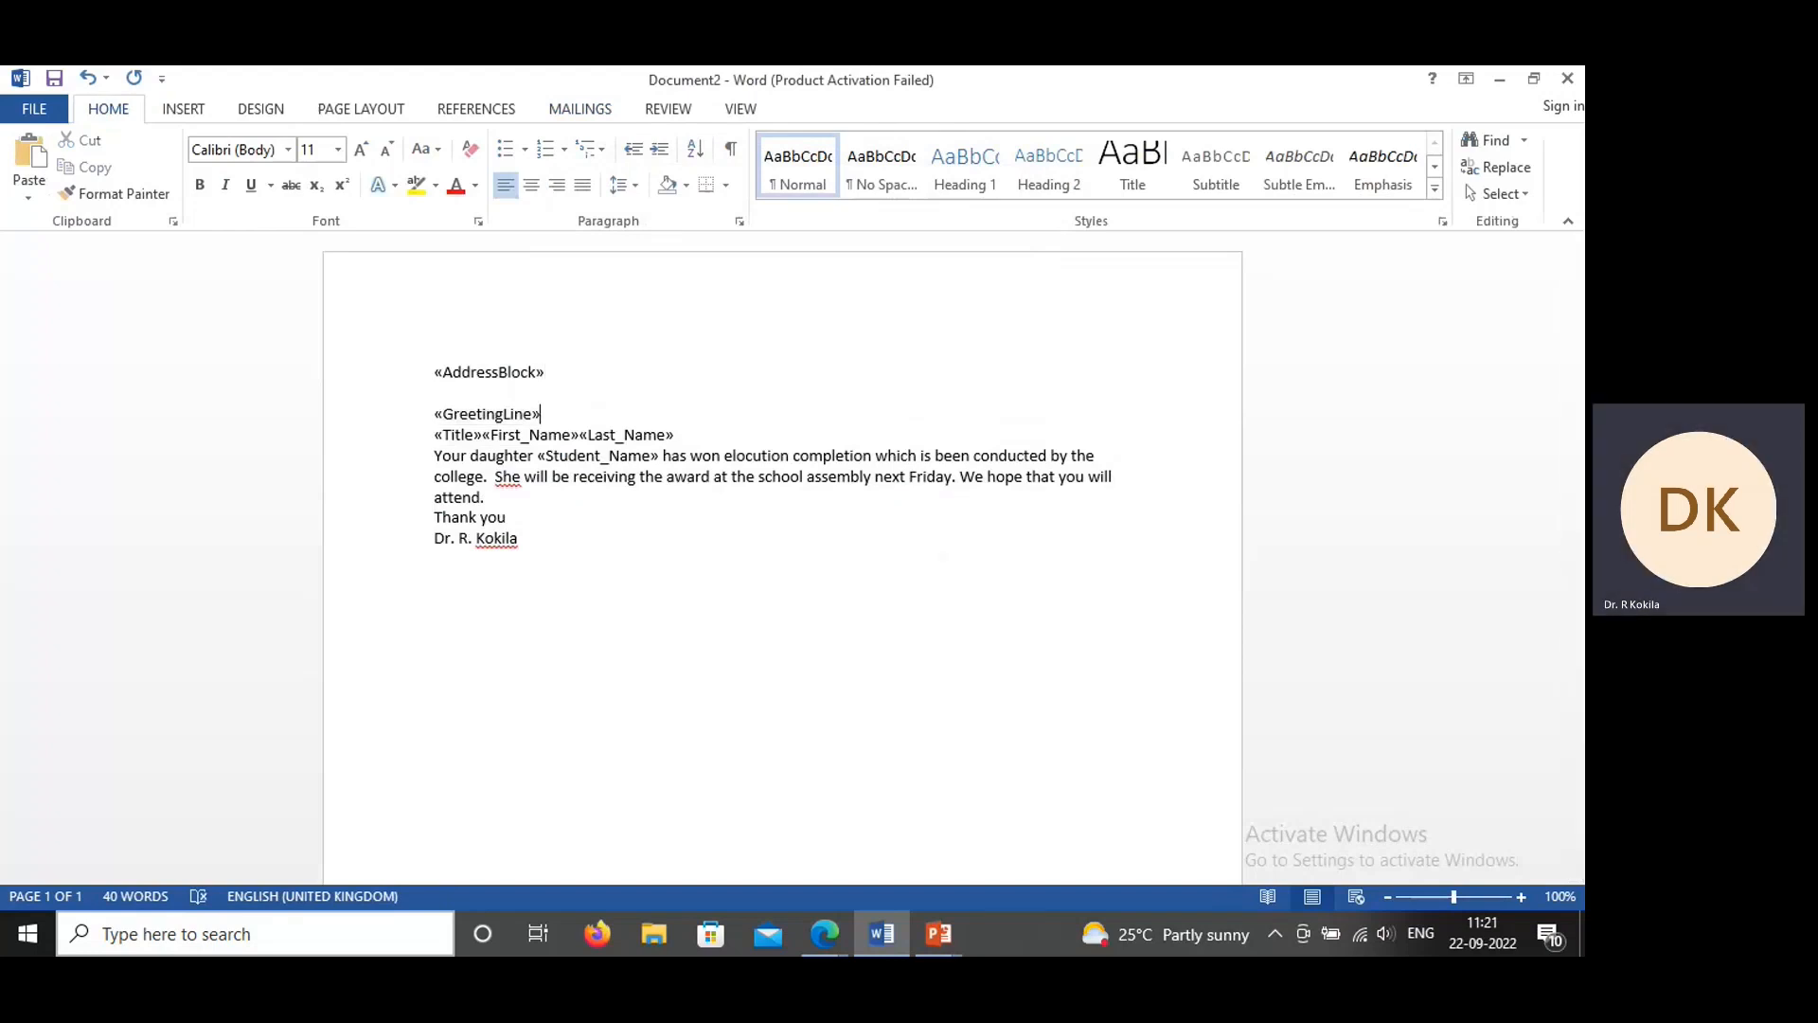
key("Return")
key("Down")
key("End")
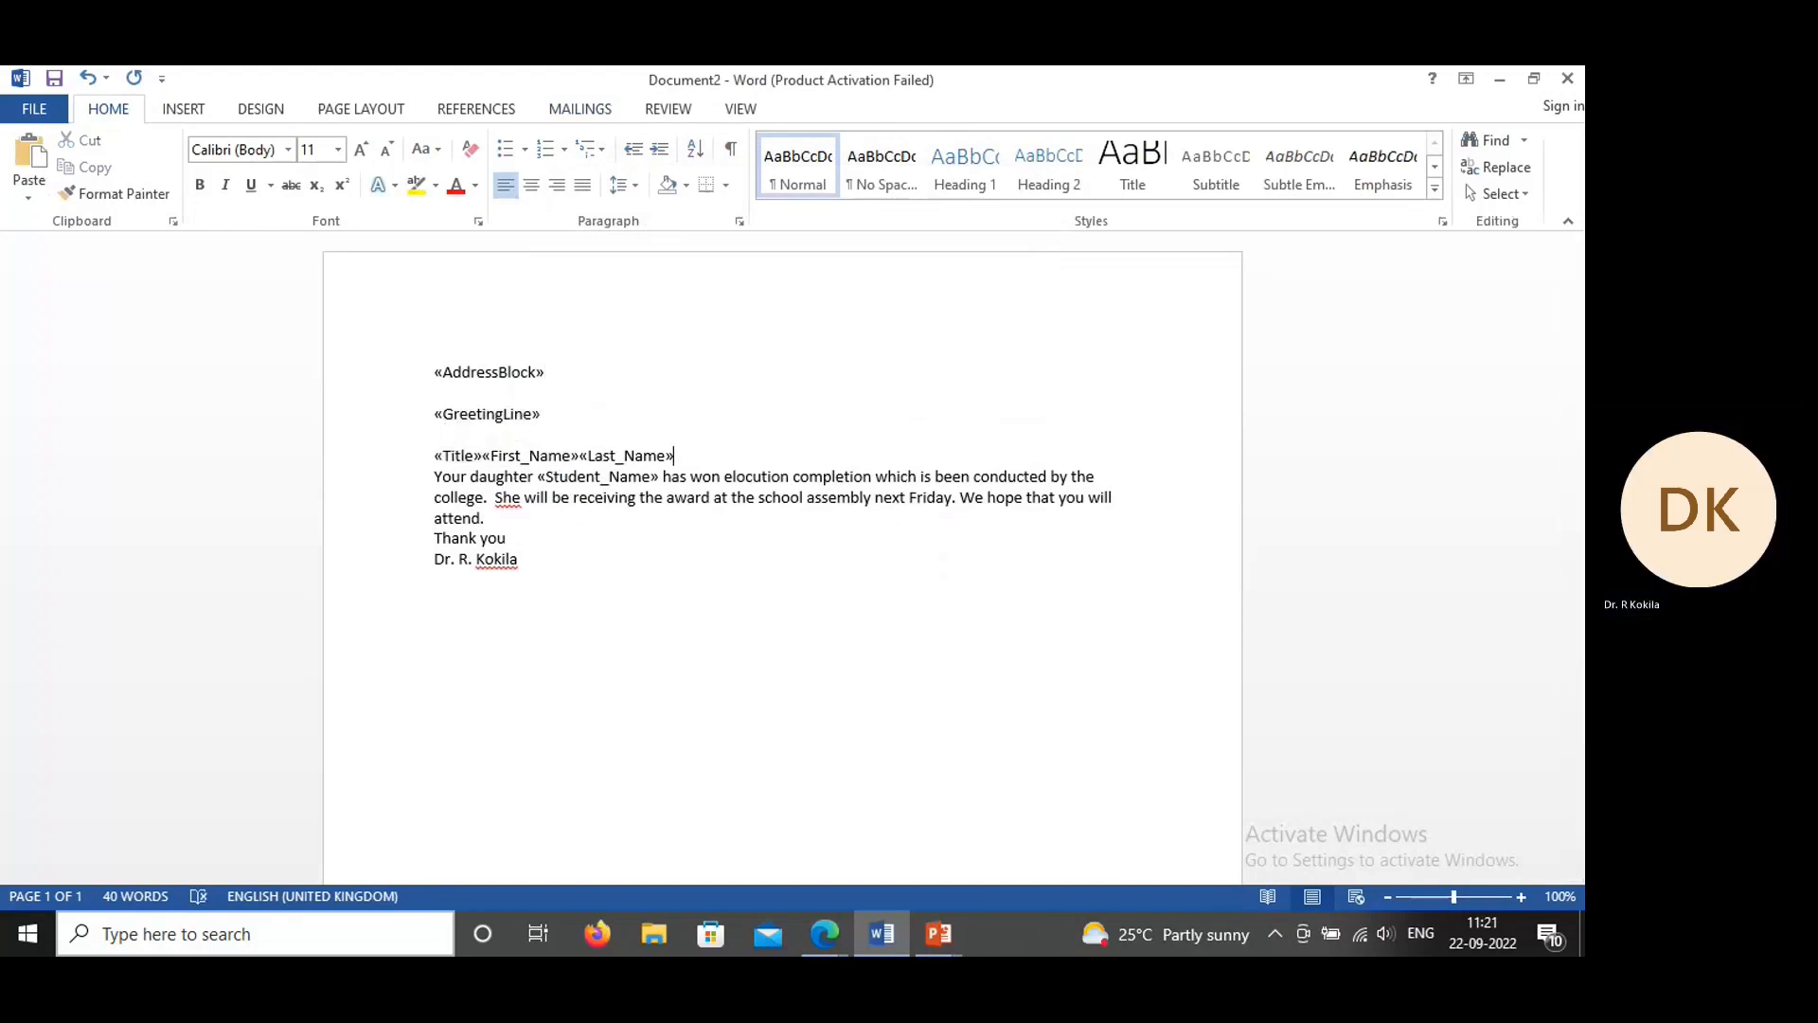
key("Return")
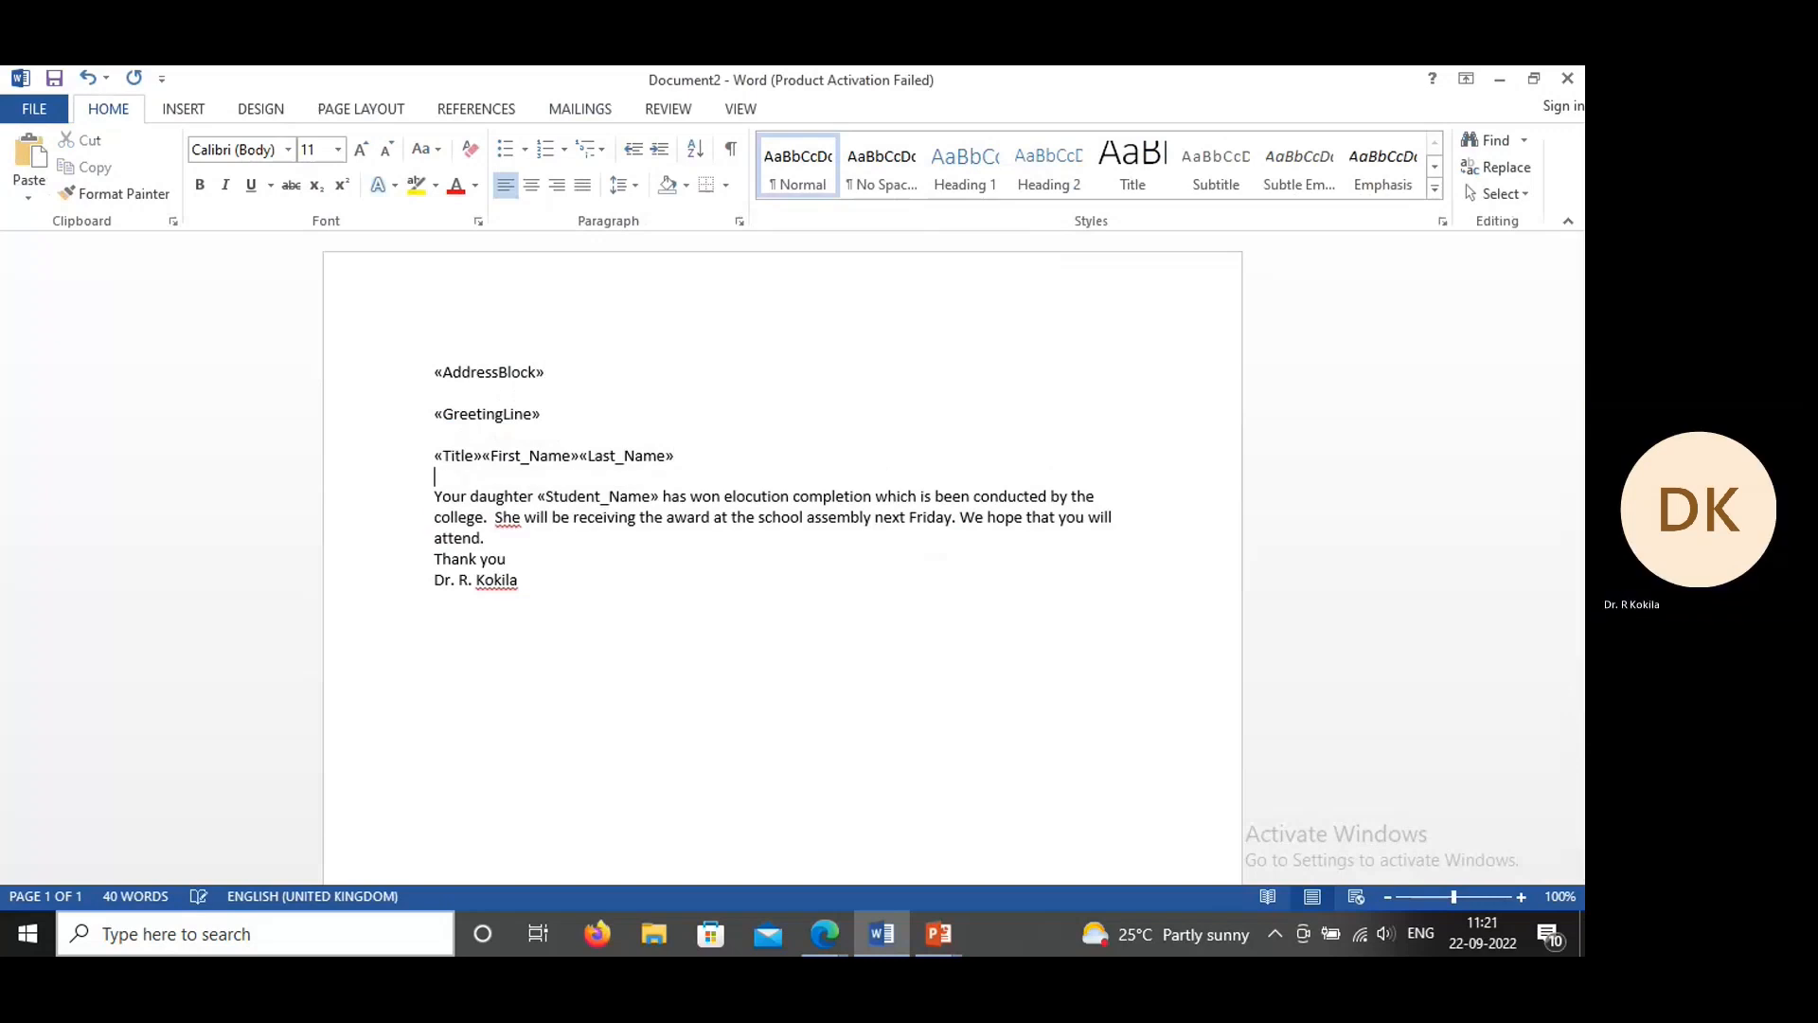
Step: Insert a blank line after the letter paragraph and another between "Thank you" and the sender's name
left_click(489, 539)
key("Return")
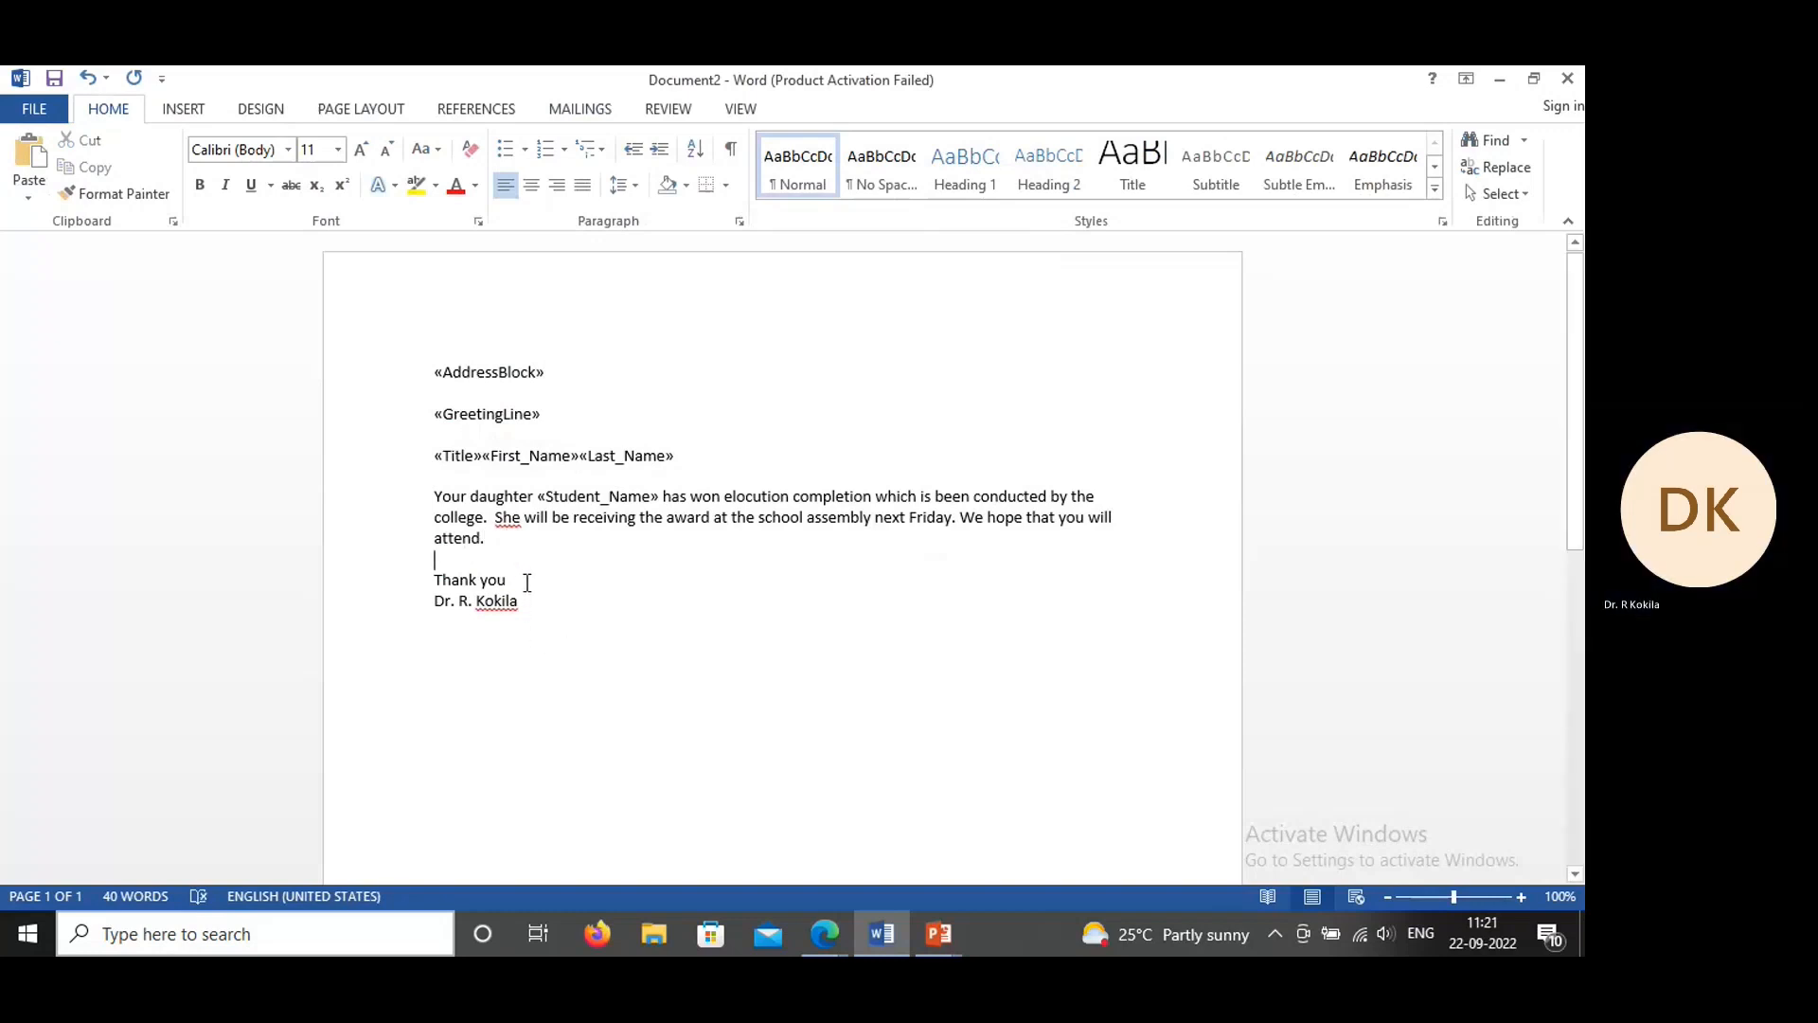
key("Down")
key("End")
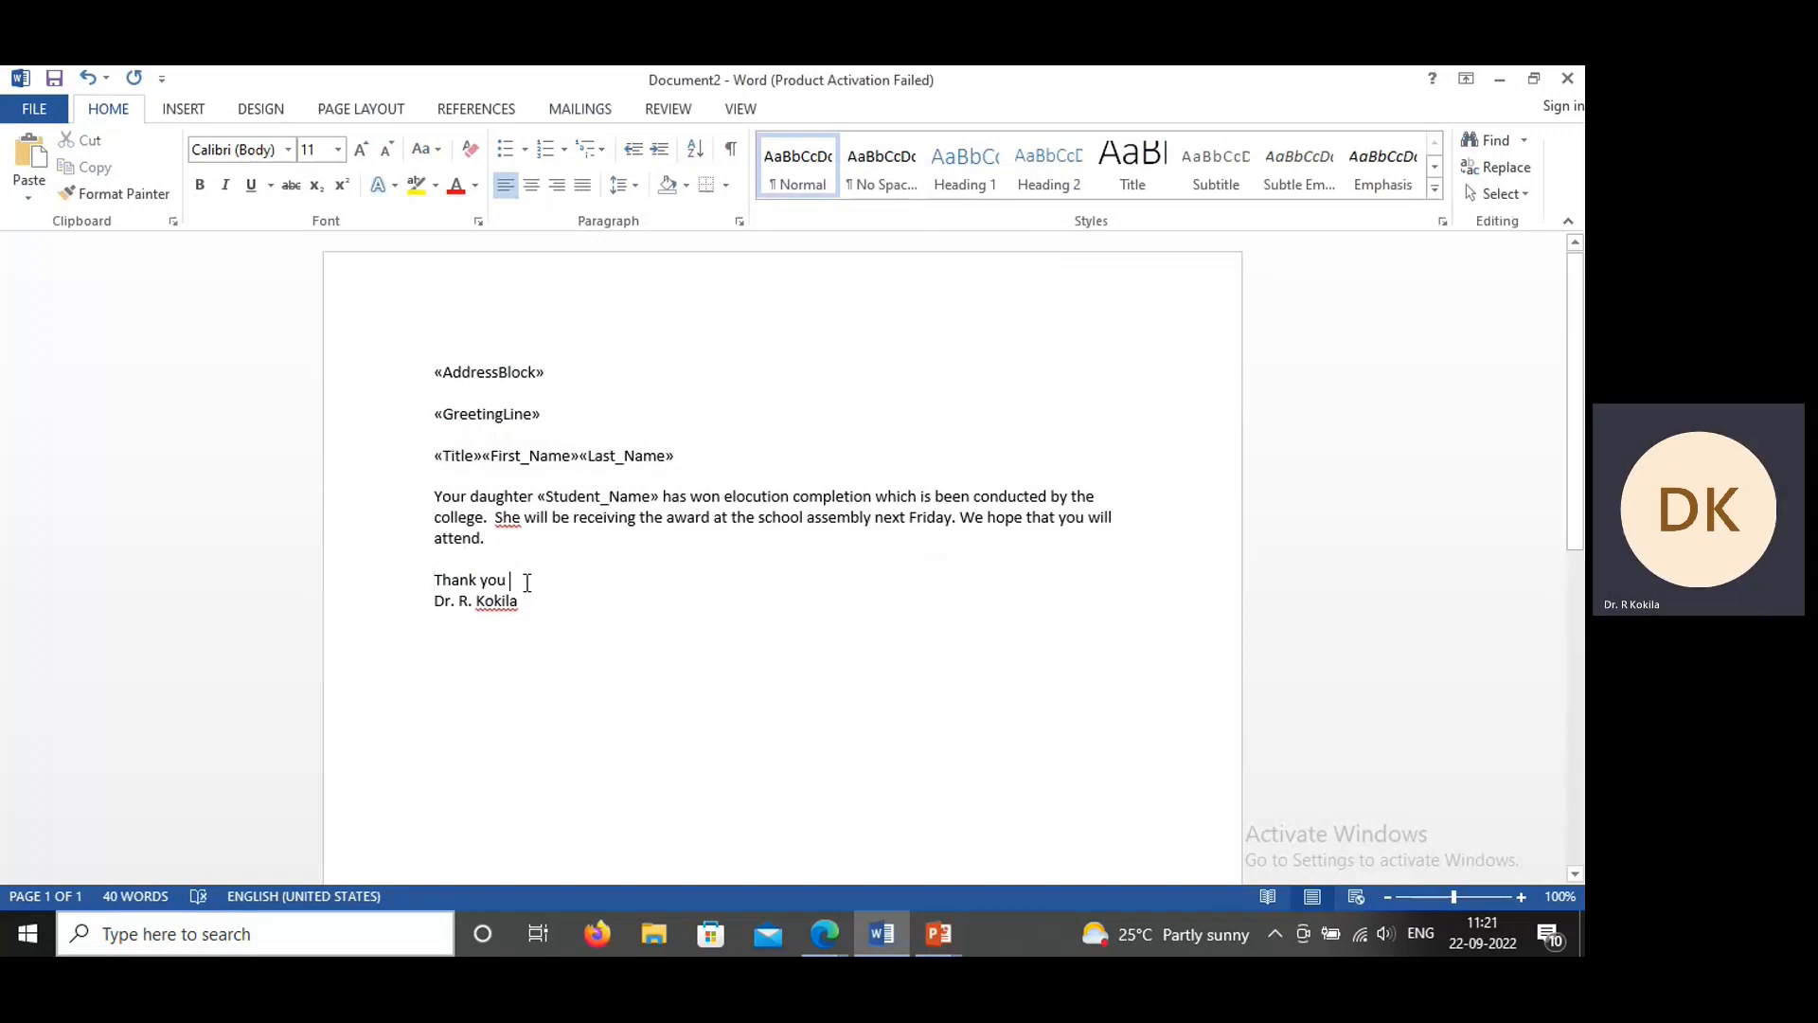
key("Return")
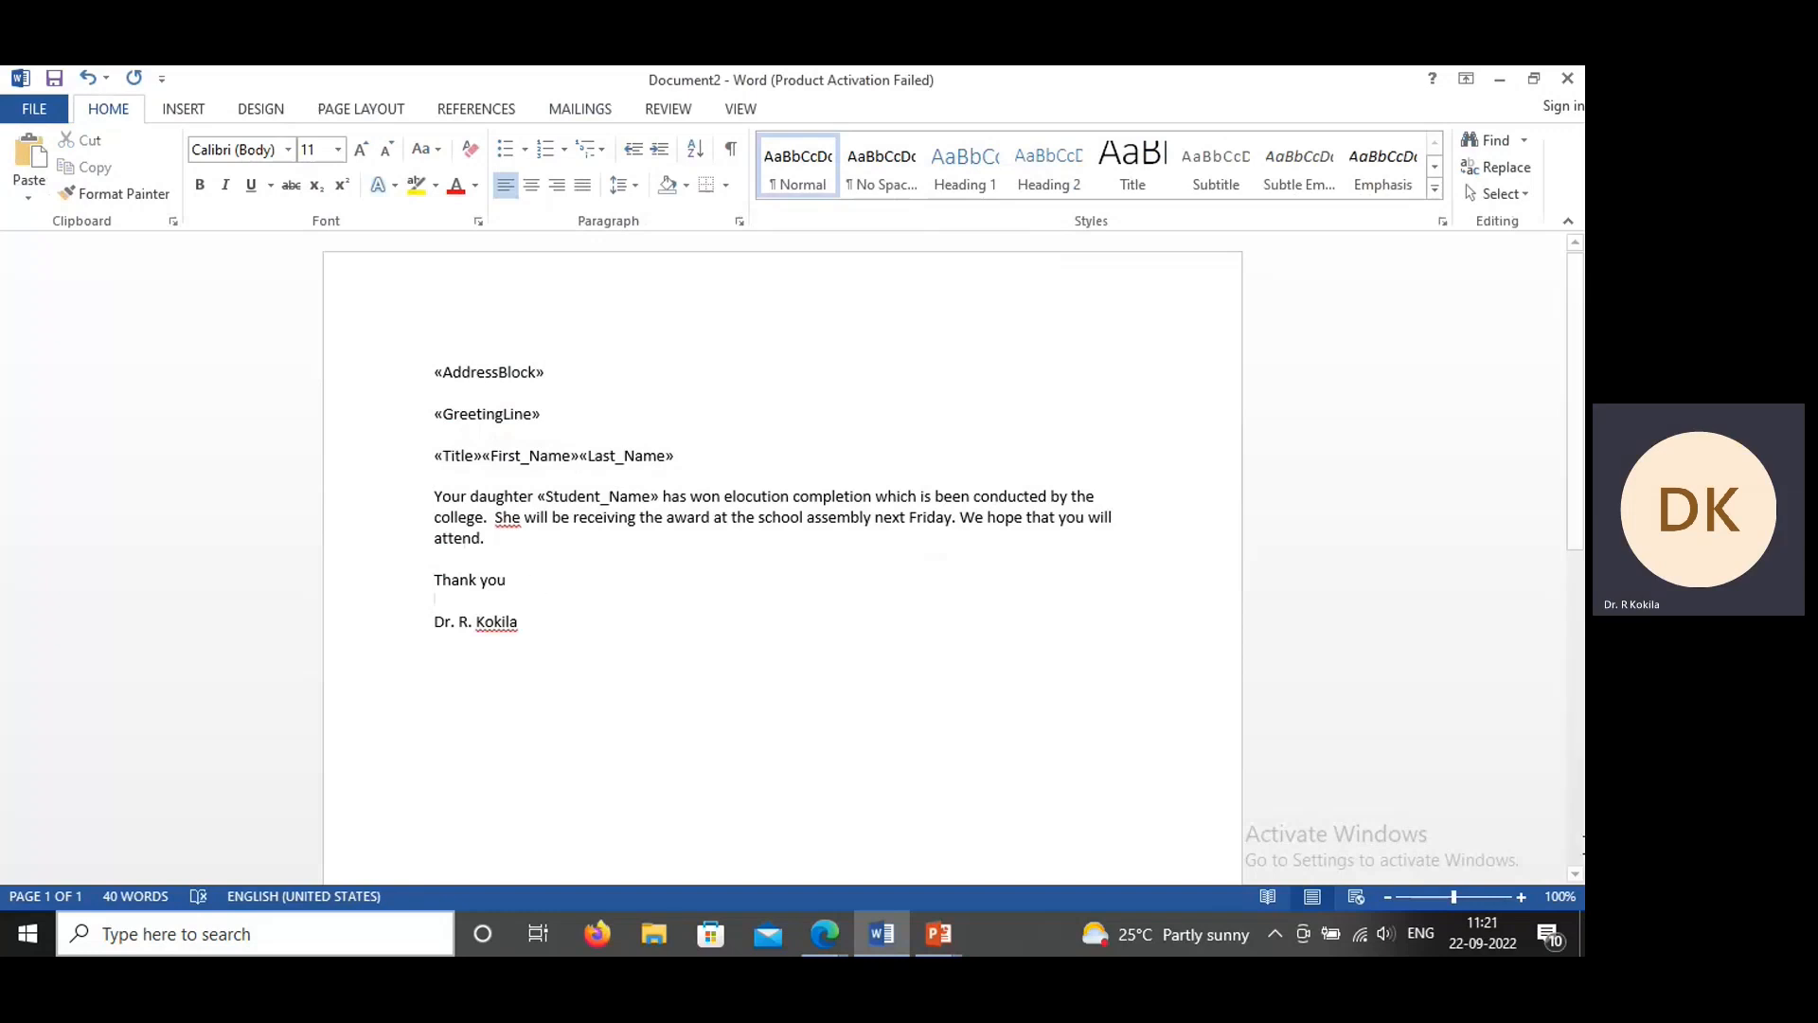
Step: Preview the merged letters recipient by recipient up to record 5, then return to the merge field view
left_click(606, 107)
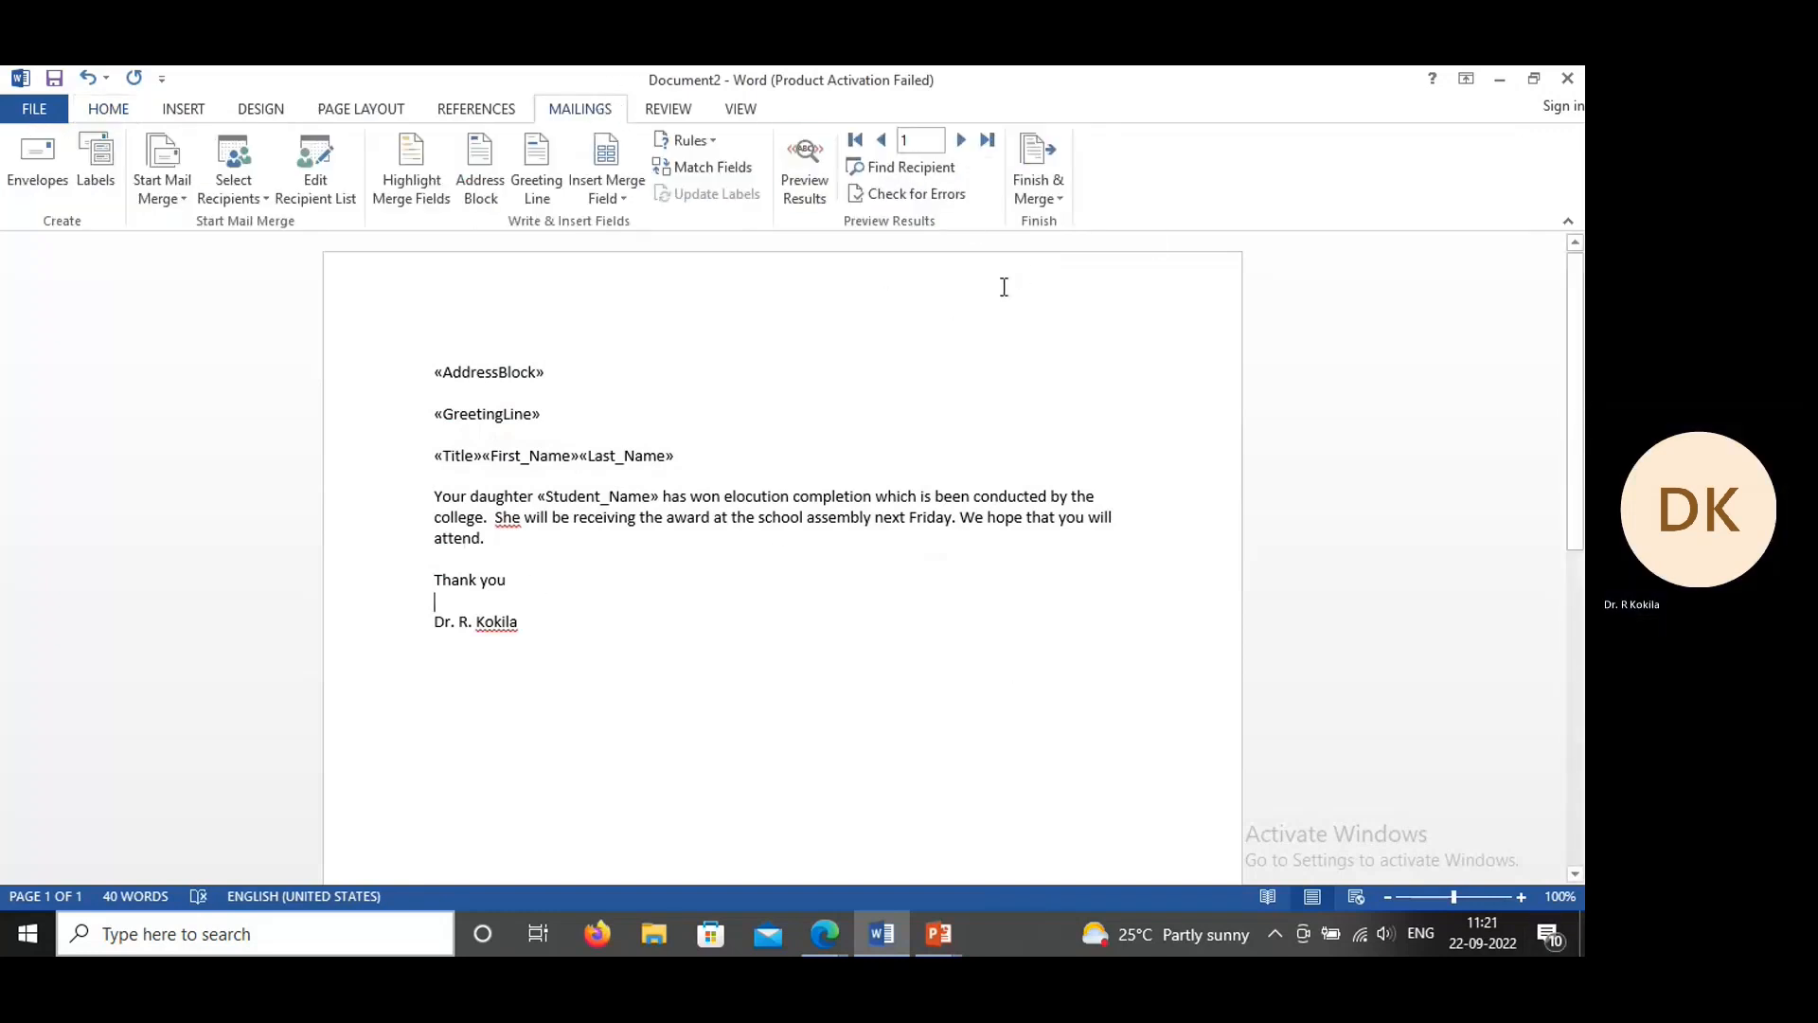
left_click(812, 190)
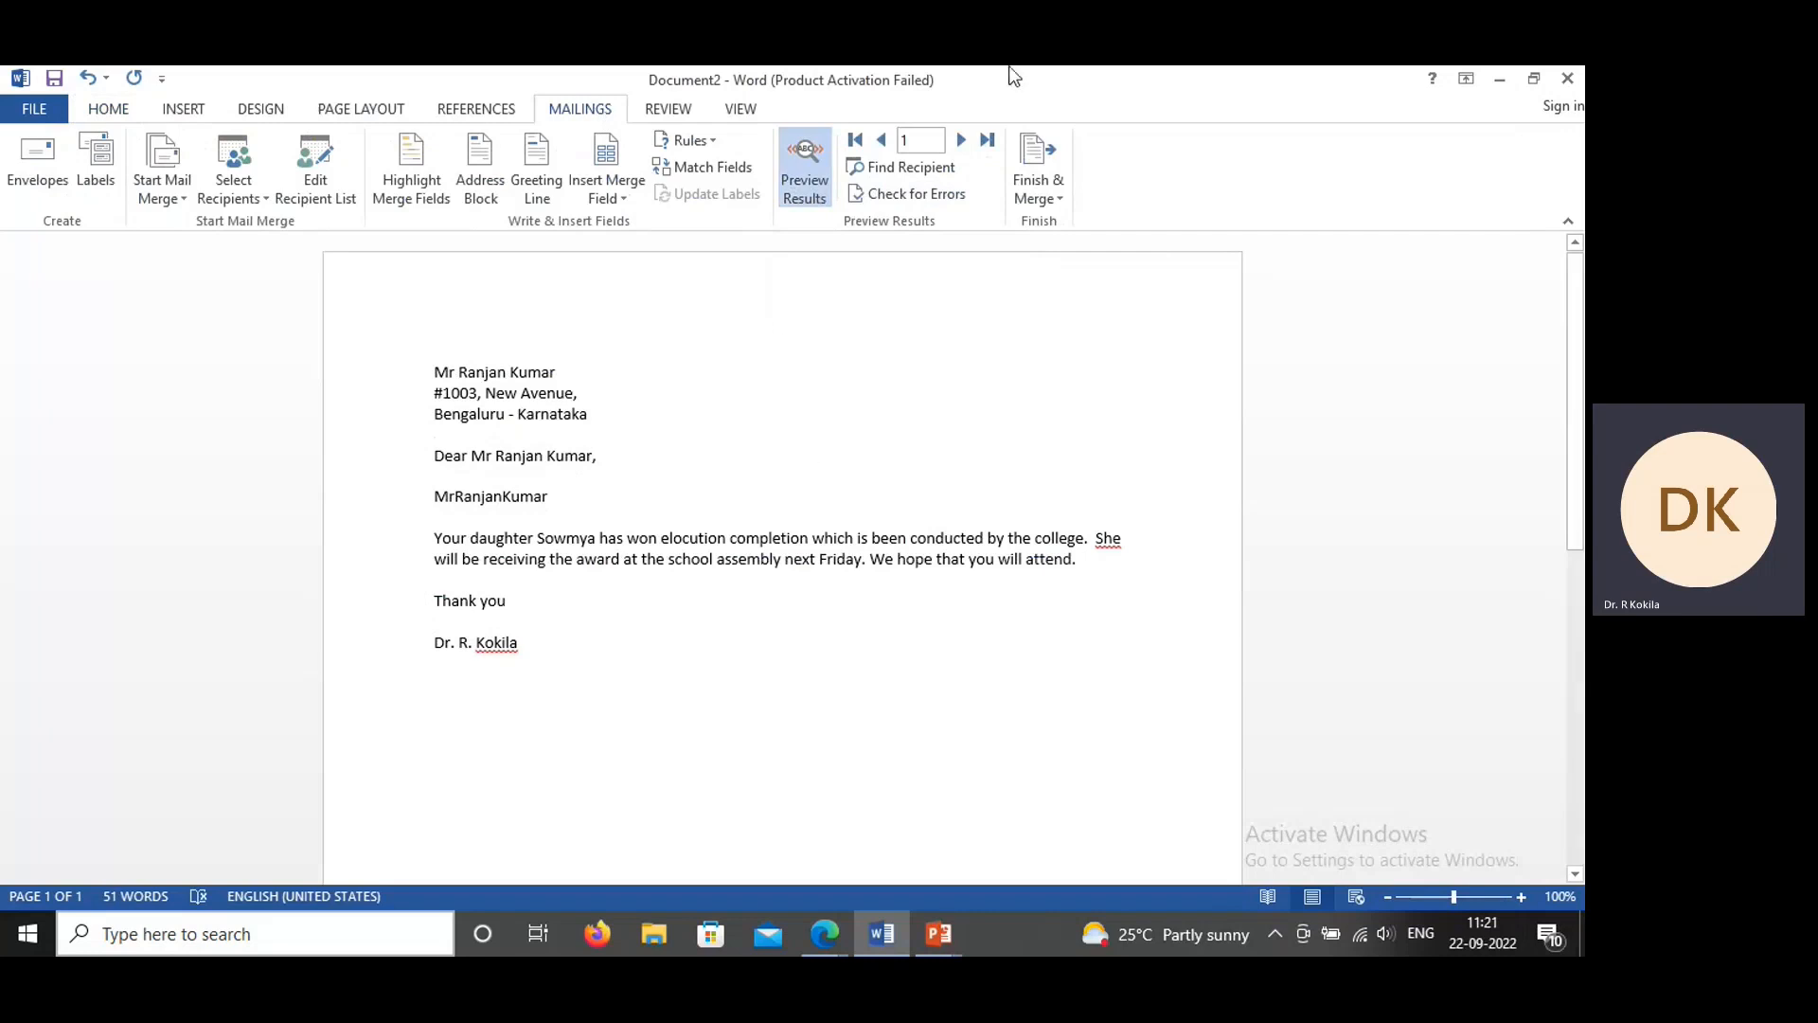
left_click(964, 142)
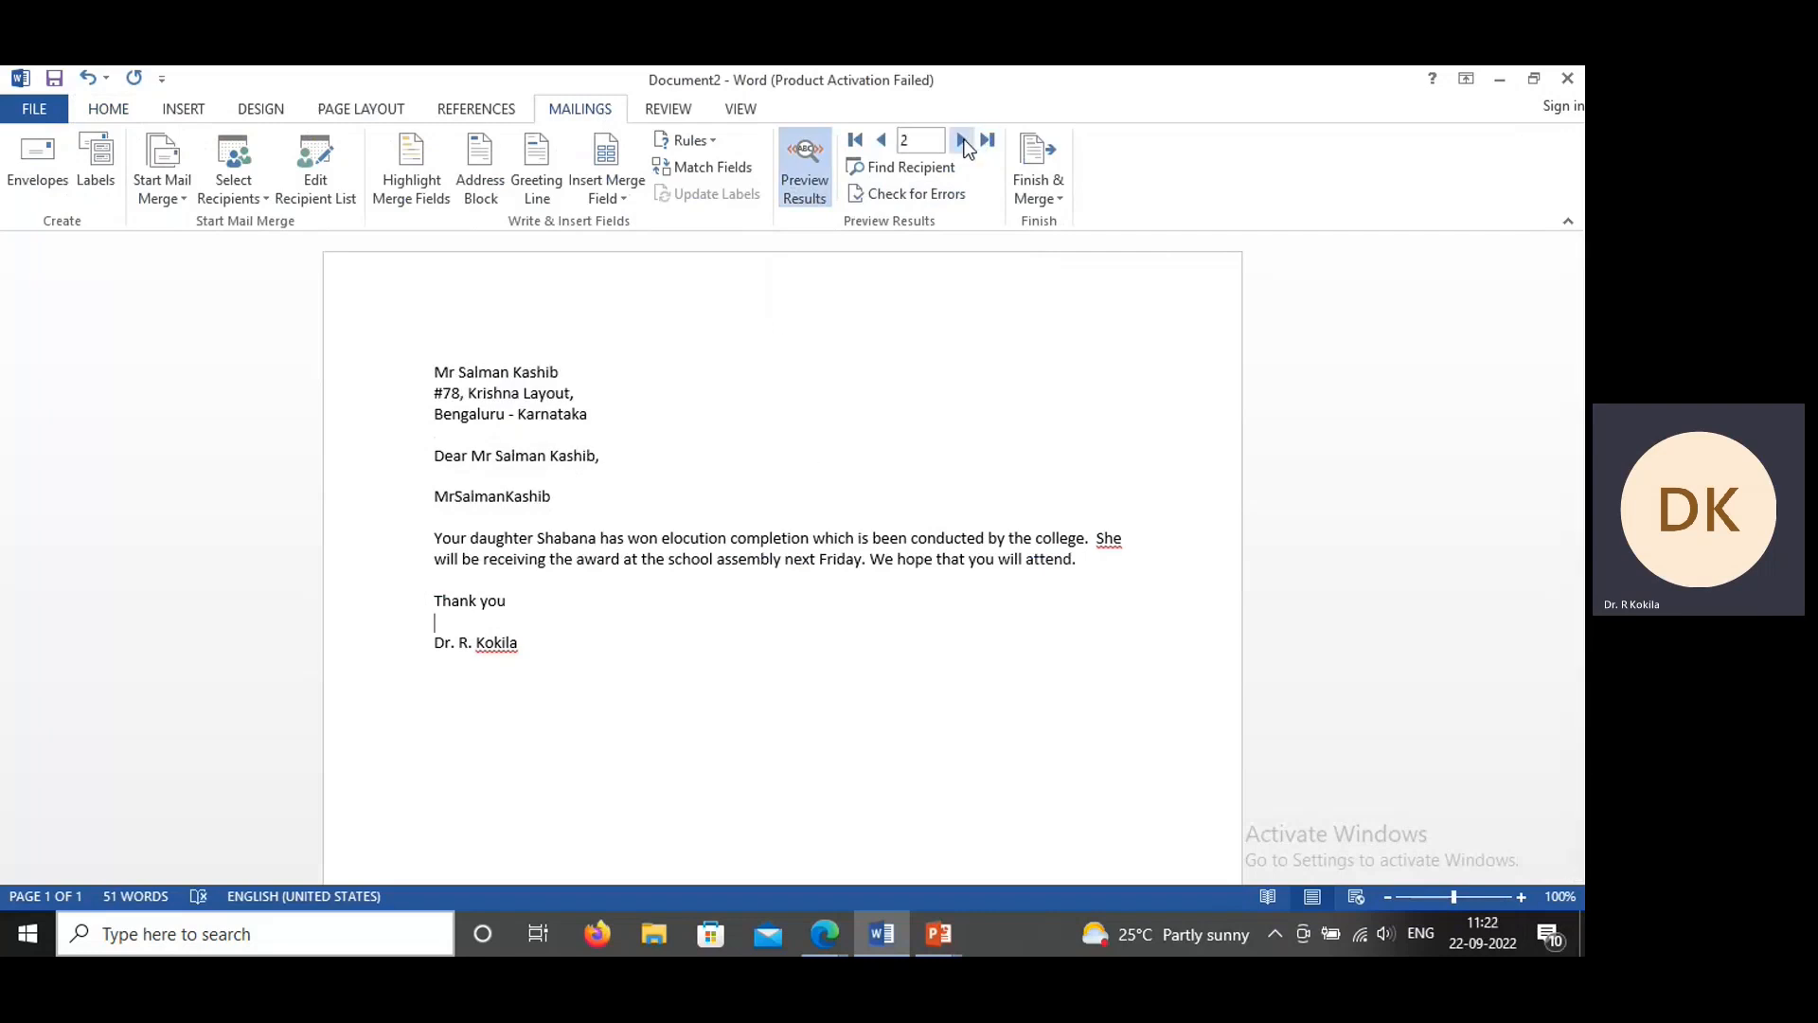
left_click(963, 142)
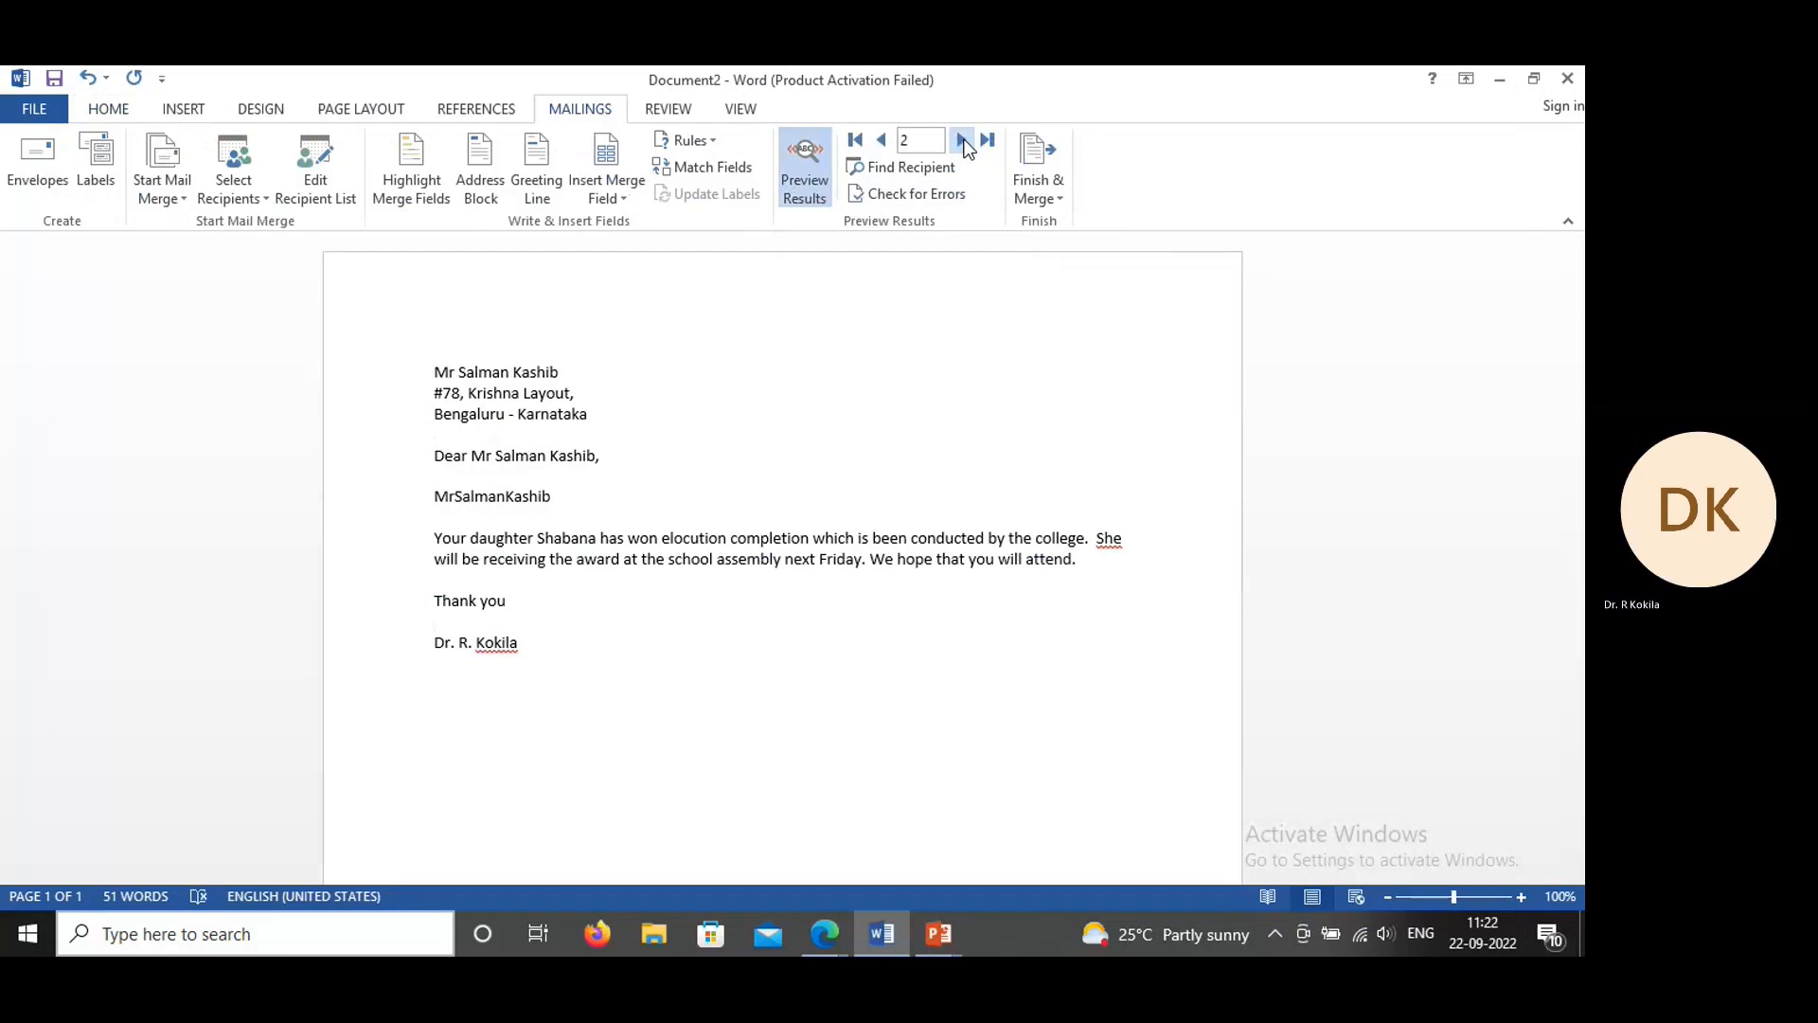
left_click(963, 142)
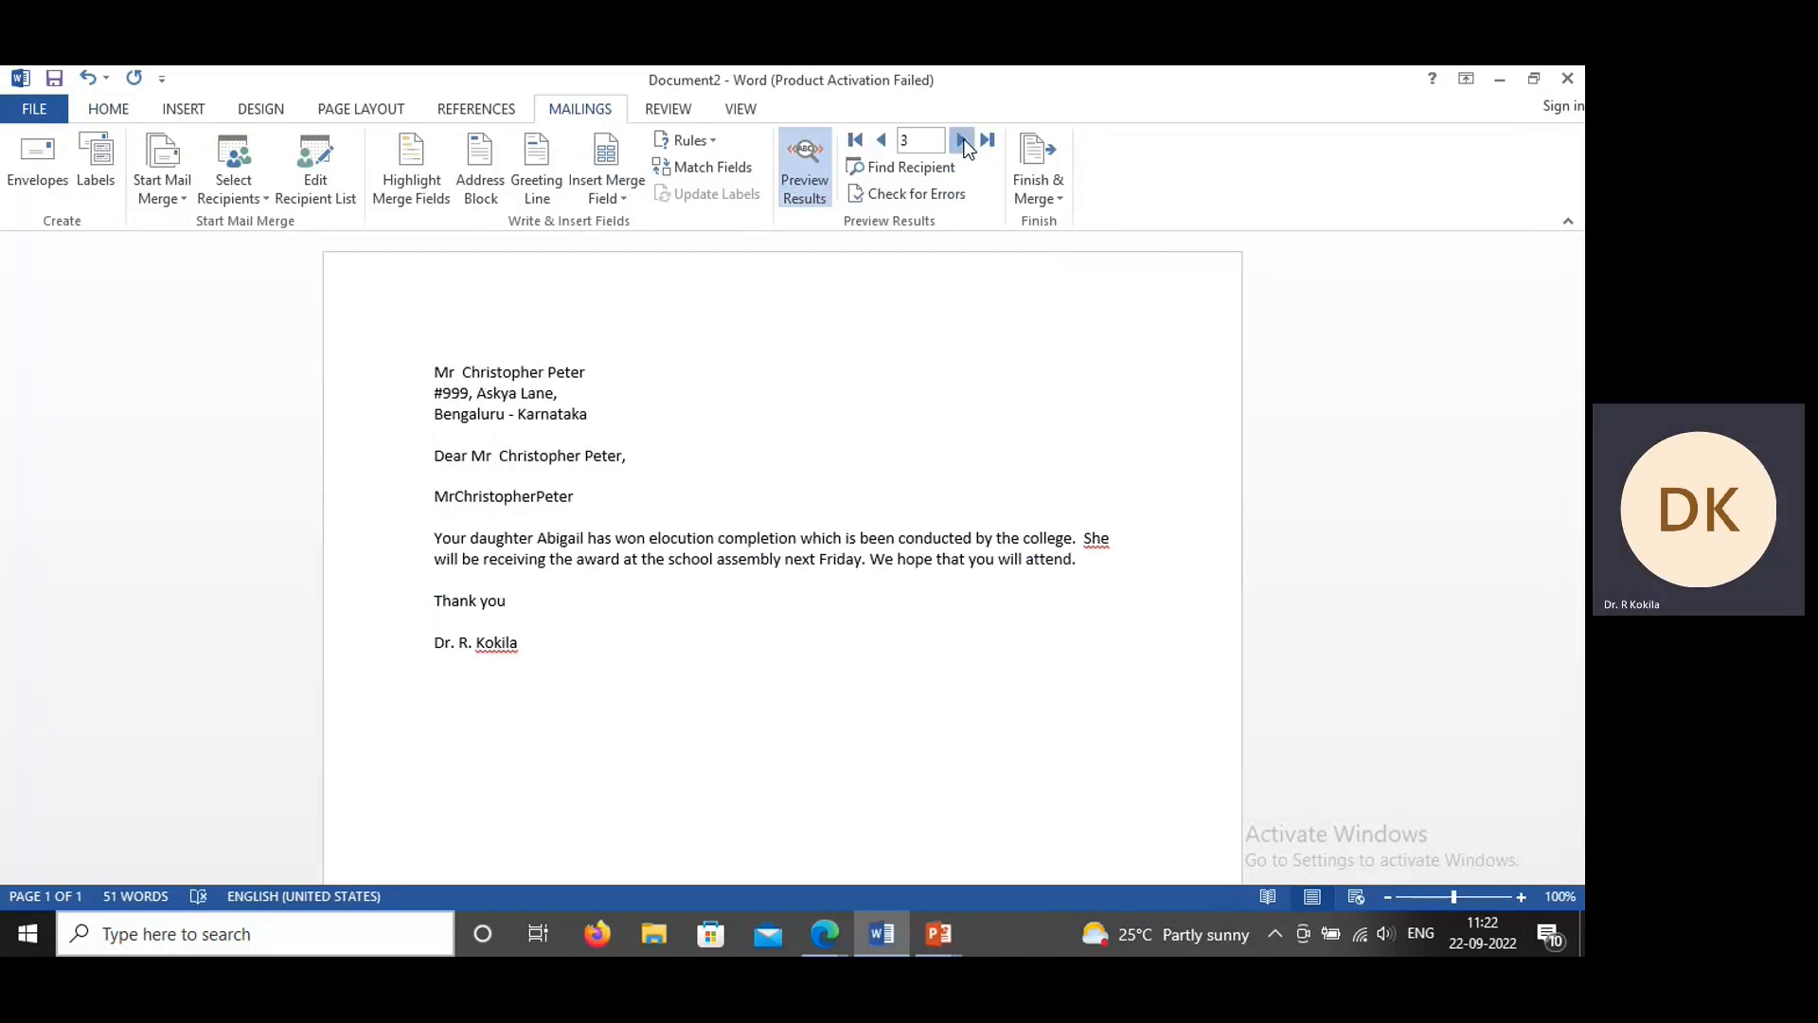
left_click(963, 142)
left_click(437, 622)
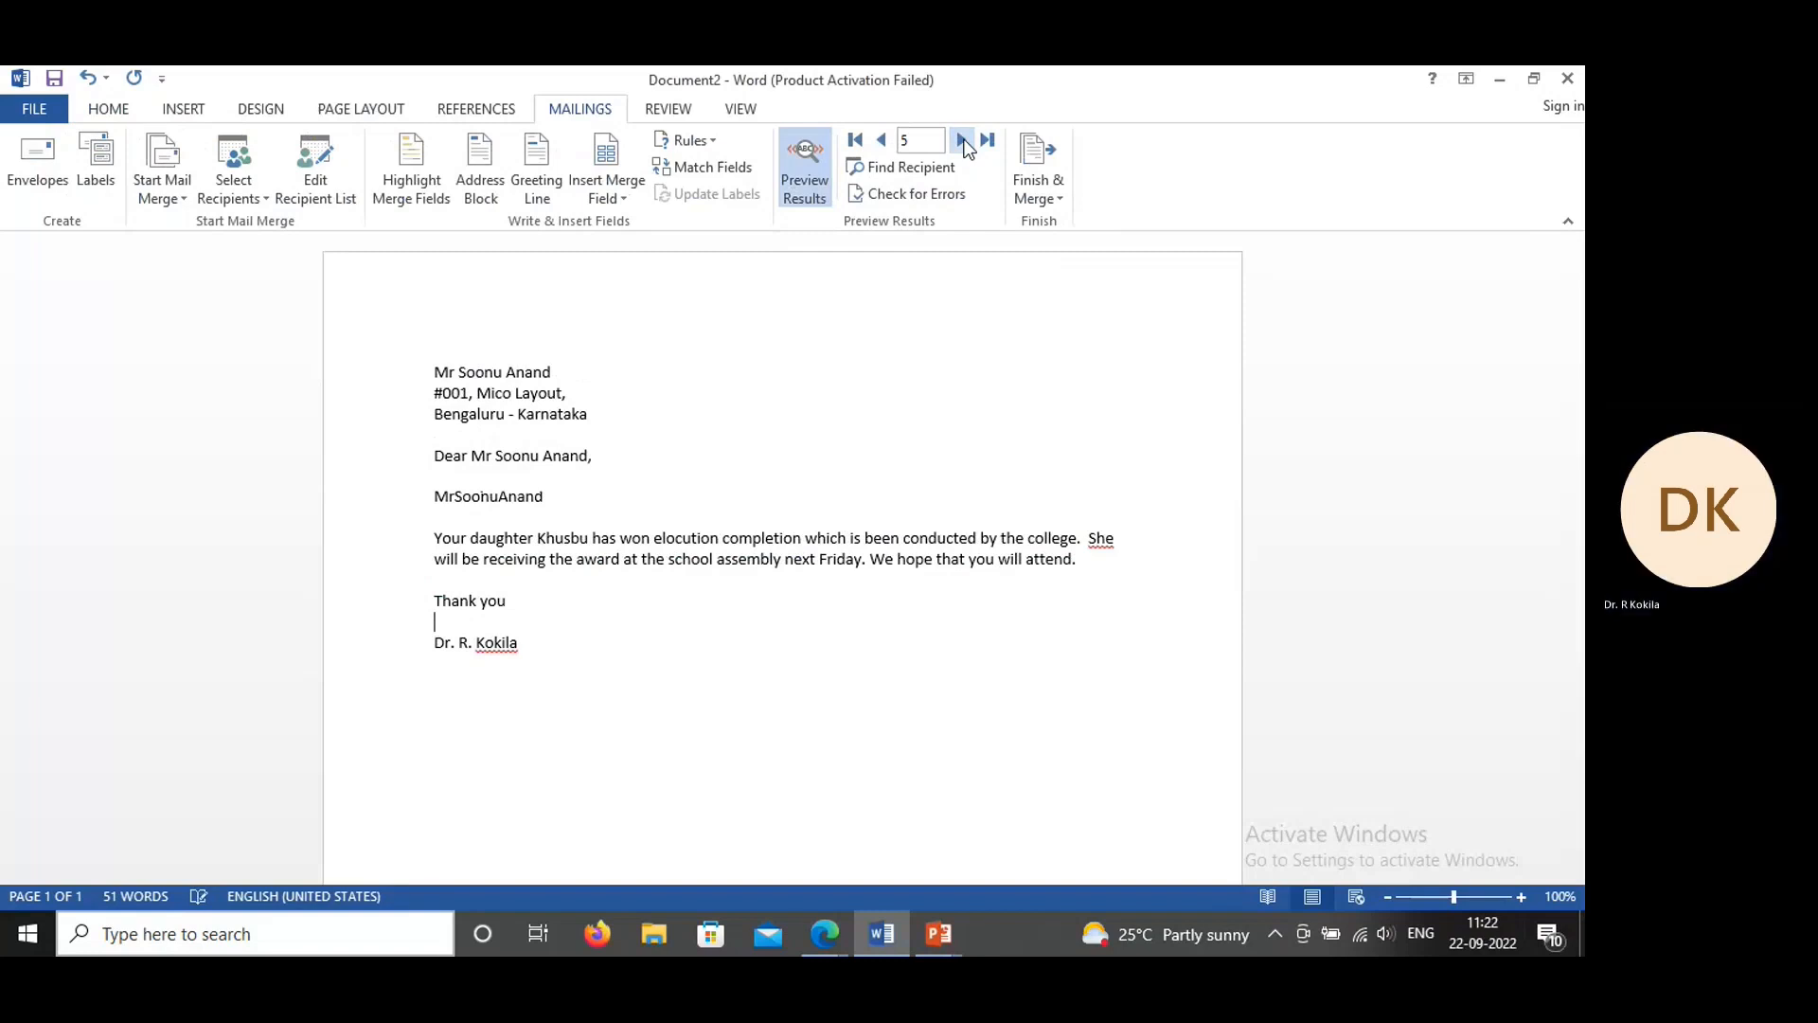
left_click(794, 180)
Step: Put spaces between the Title, First_Name and Last_Name fields and check the name line in the merge preview
left_click(482, 460)
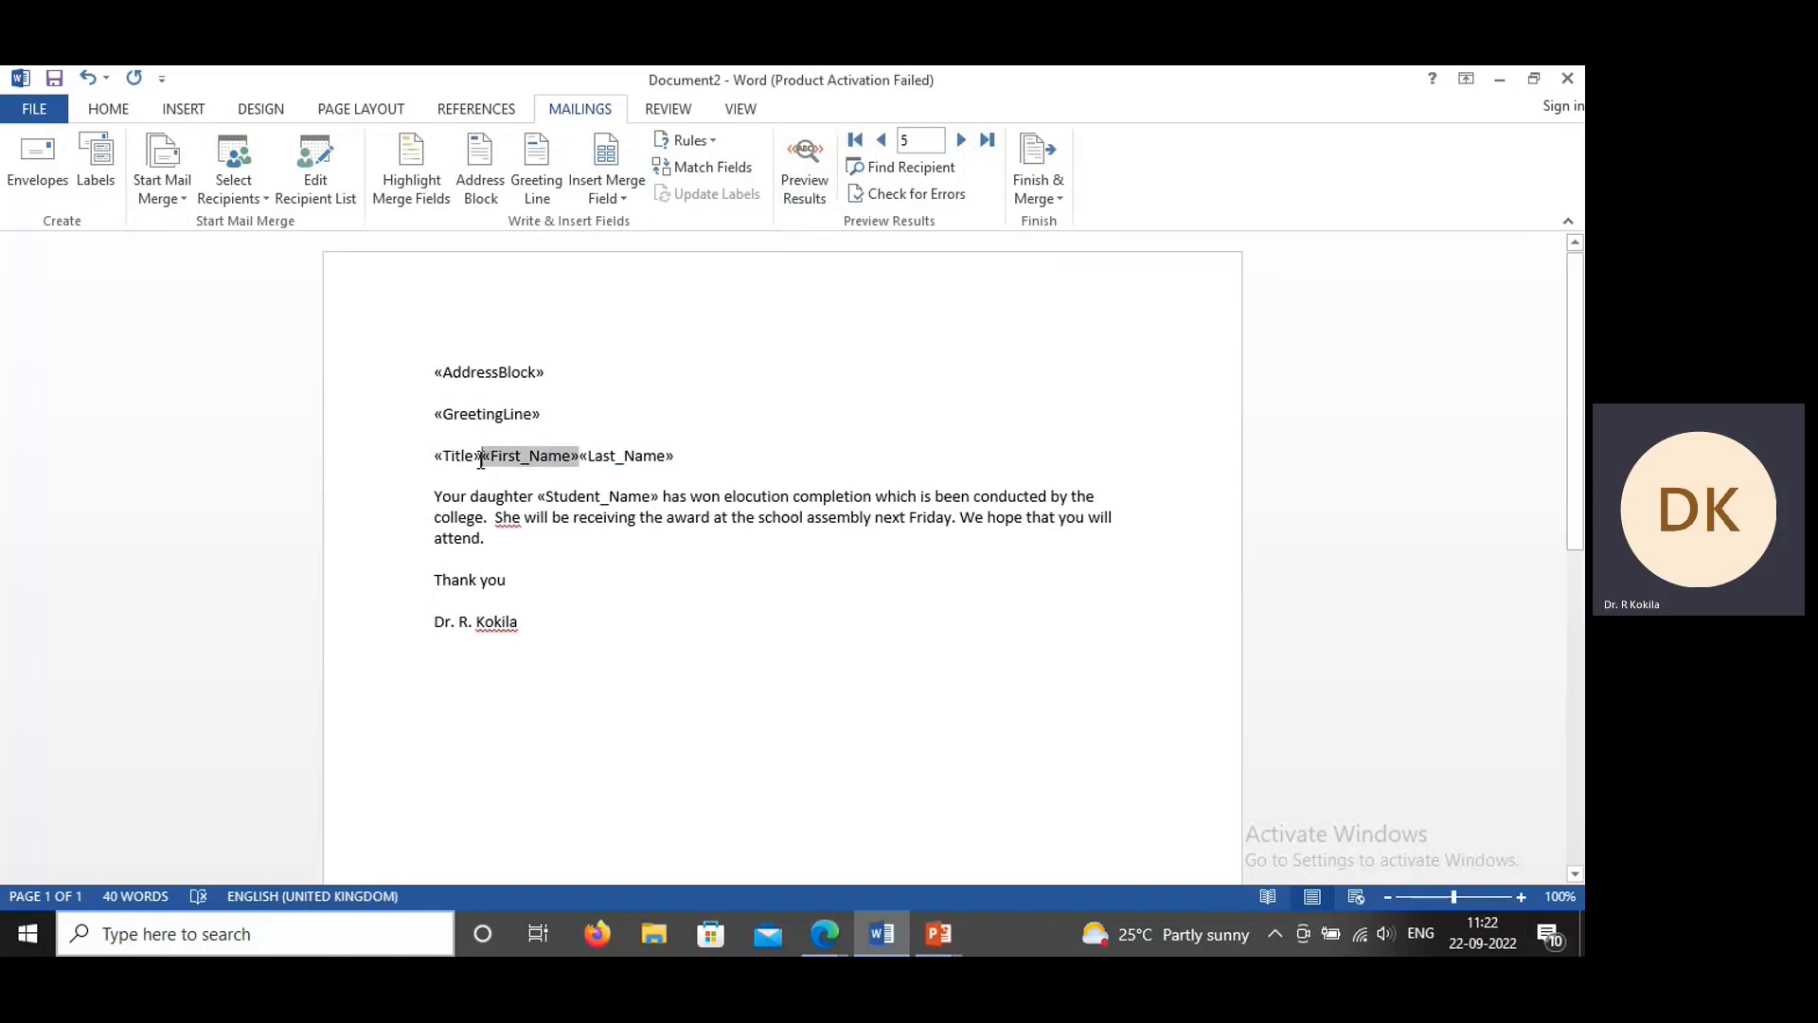
left_click(601, 461)
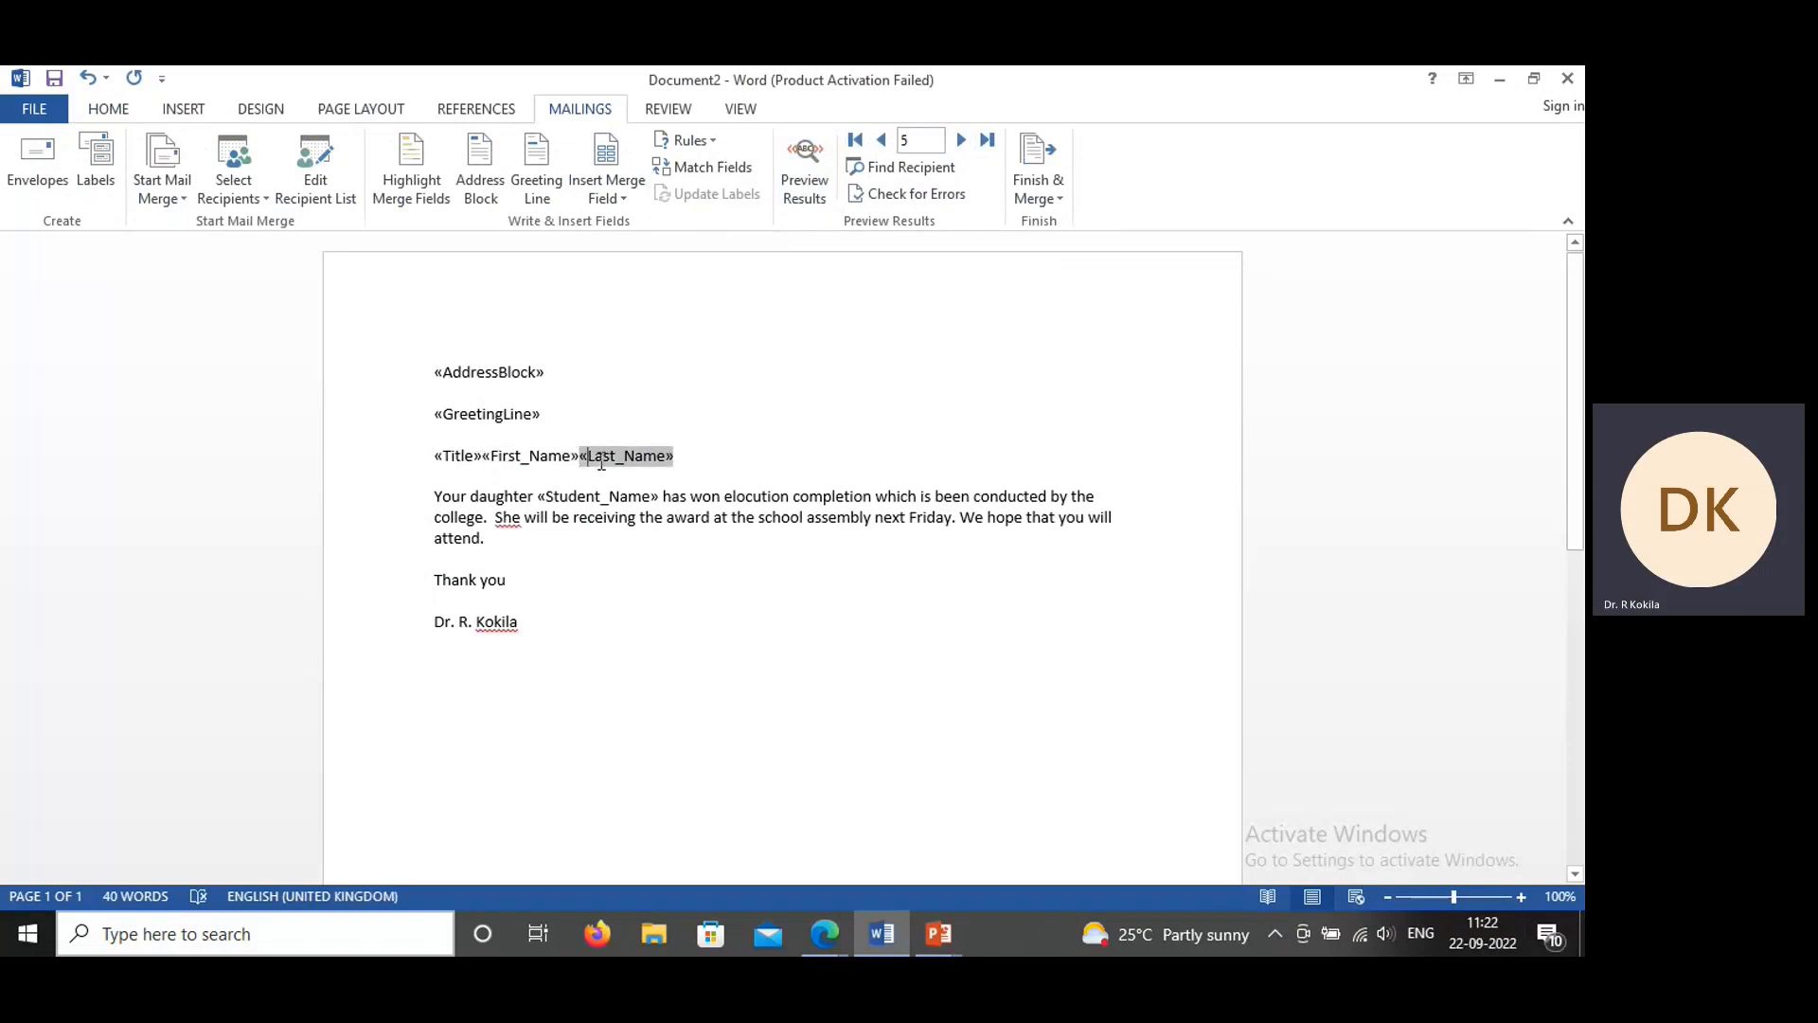
left_click(482, 459)
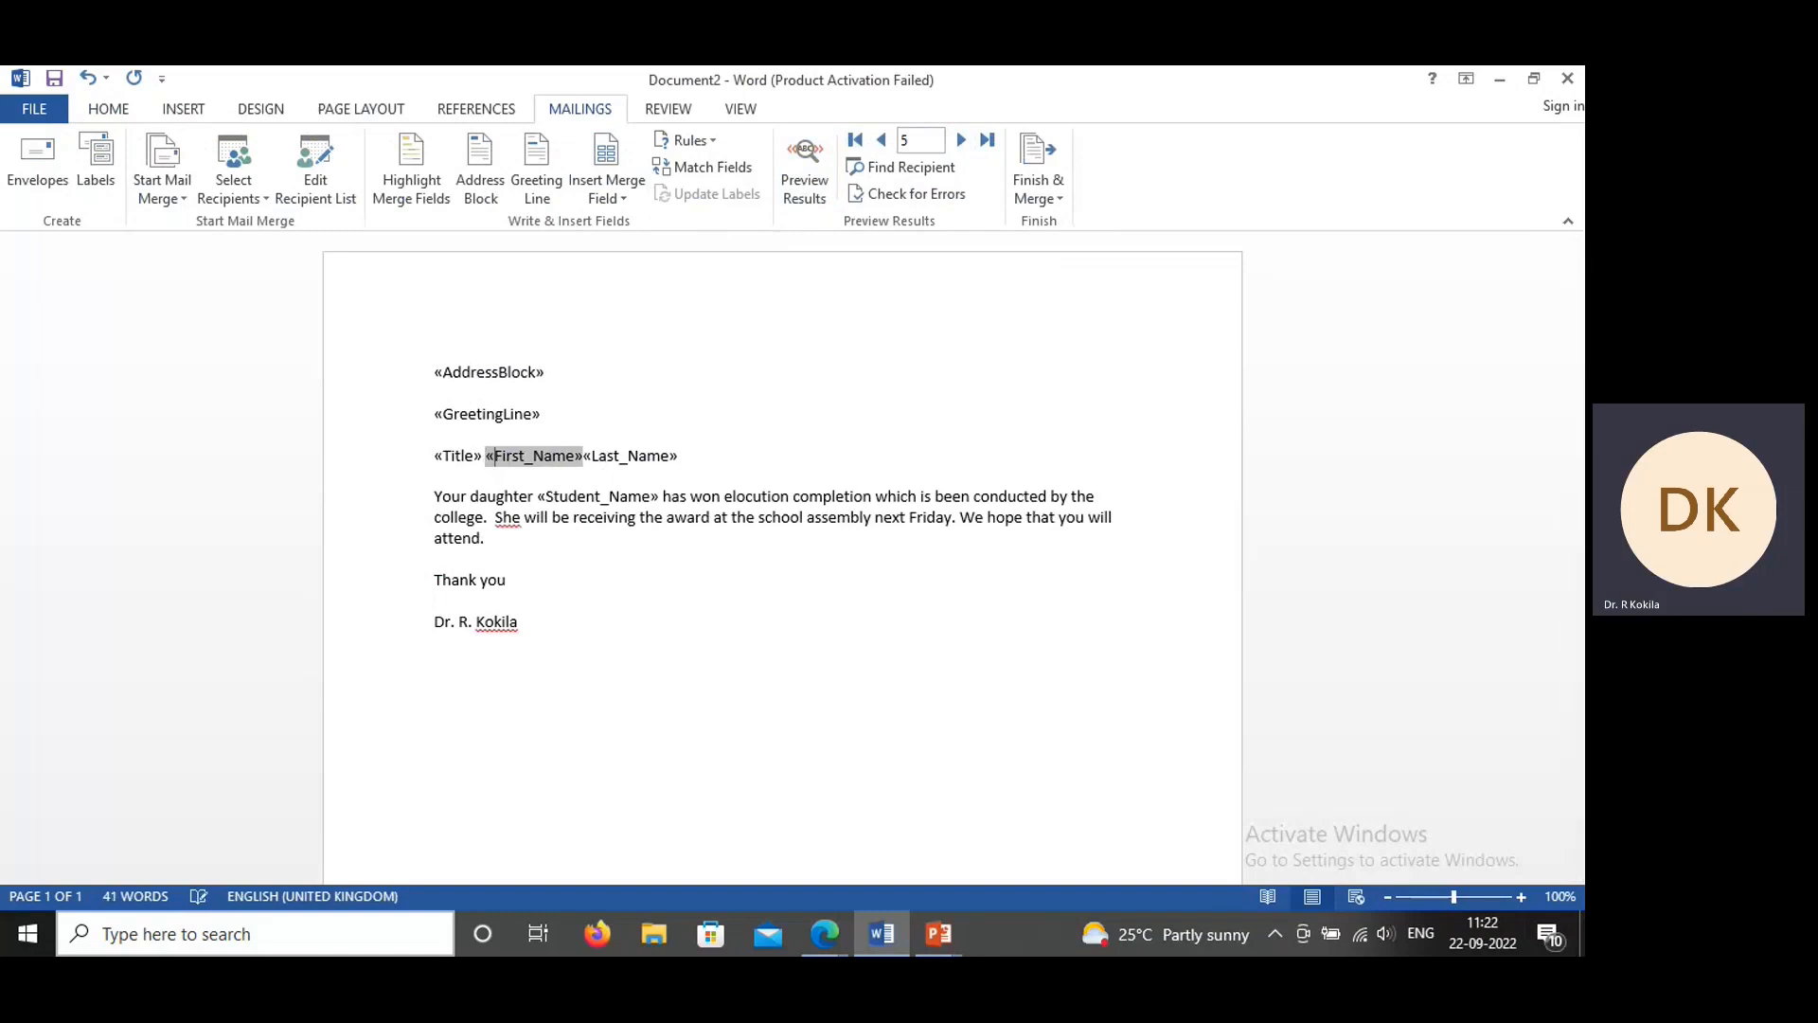
left_click(600, 457)
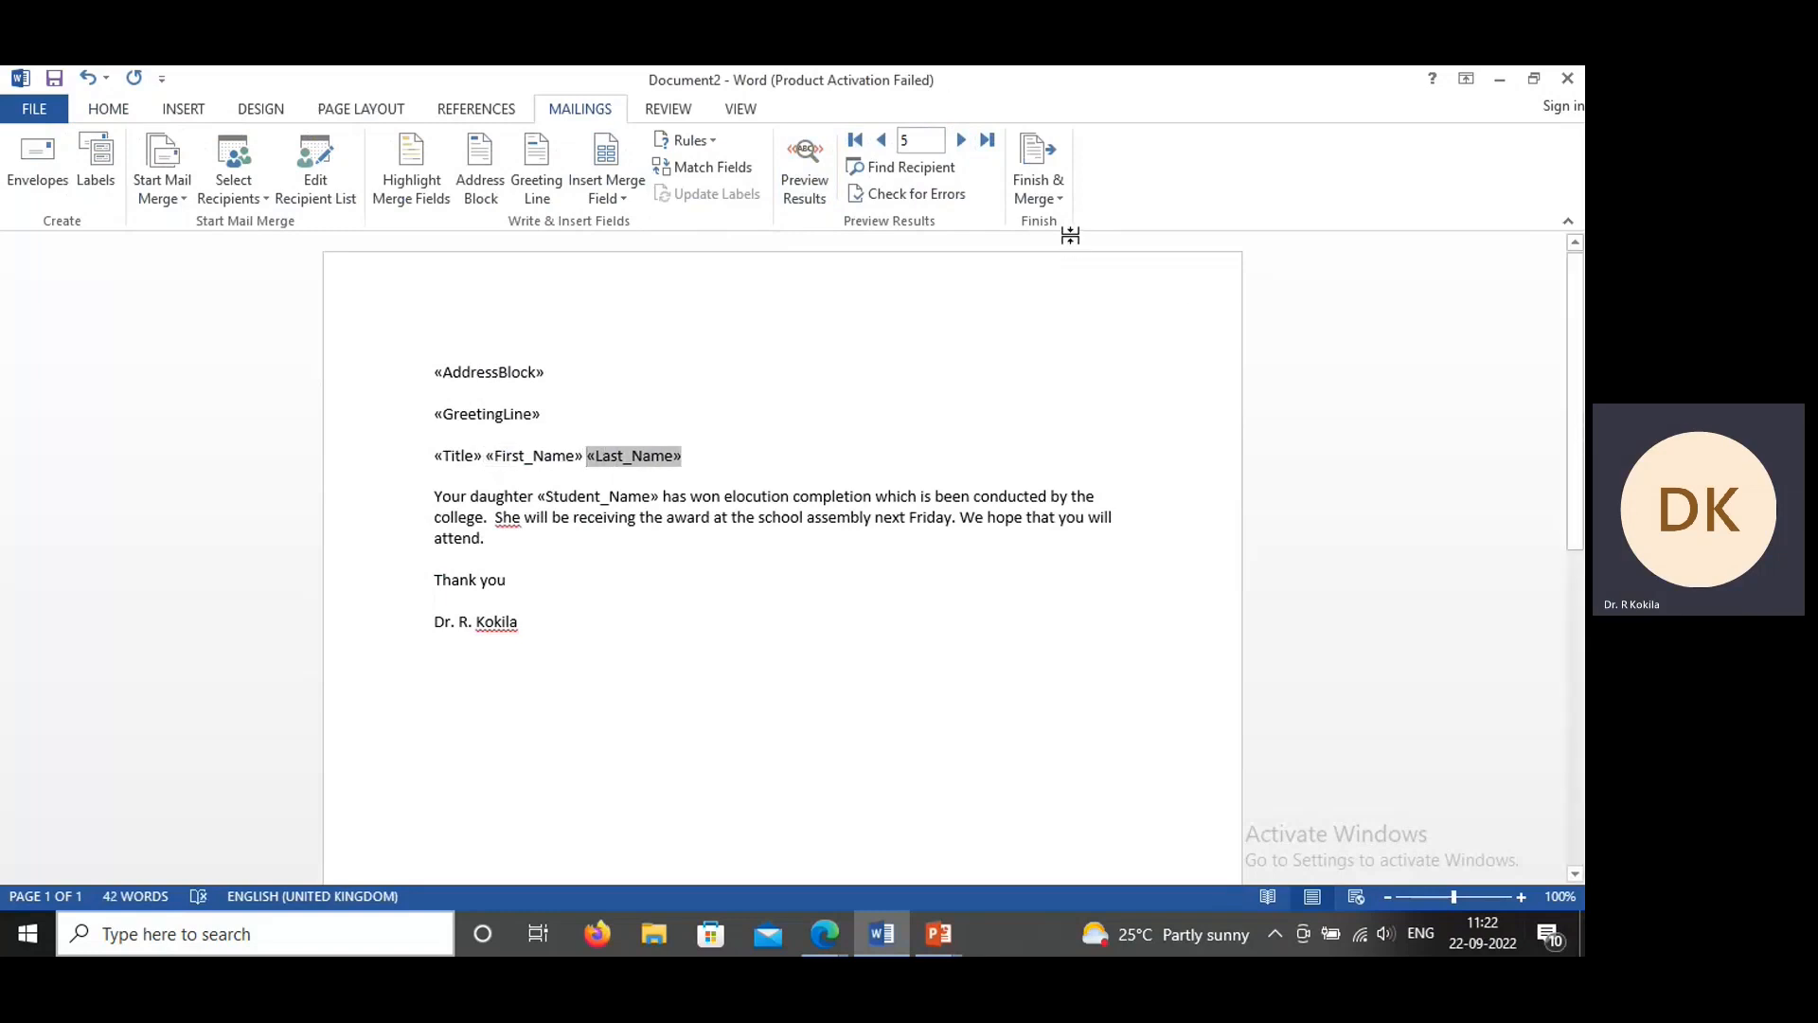
left_click(791, 194)
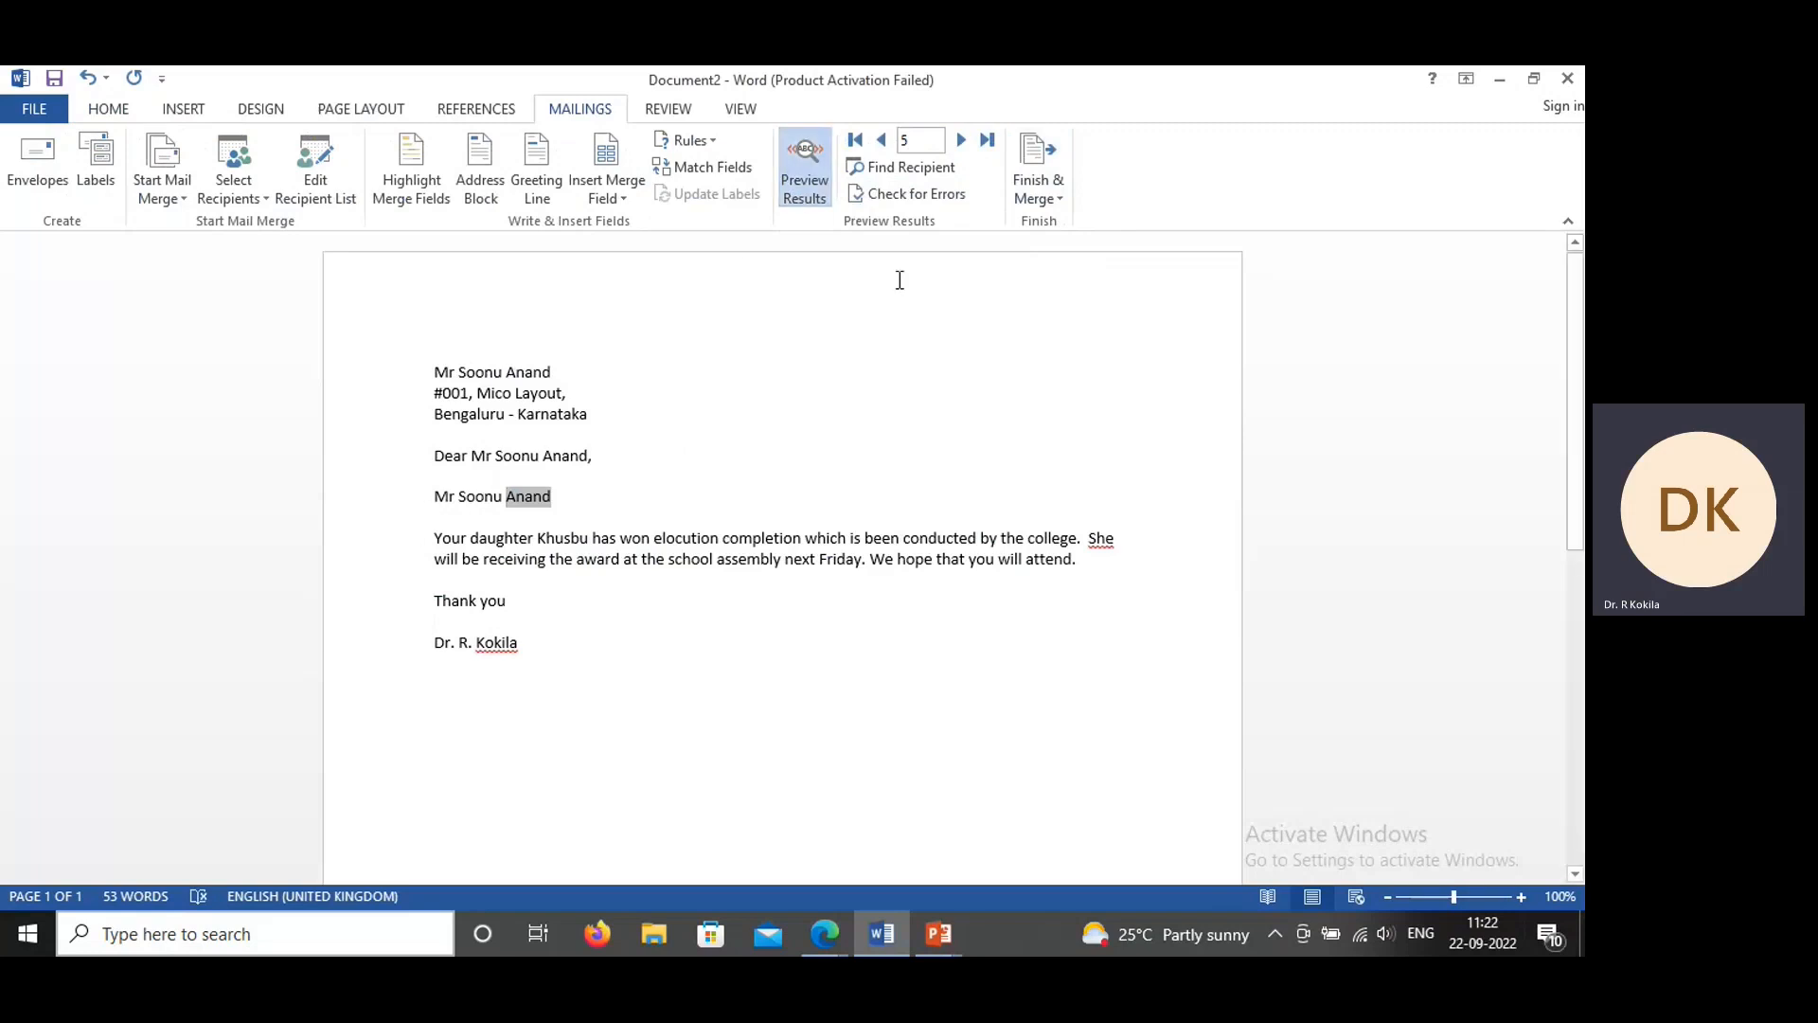
left_click(794, 178)
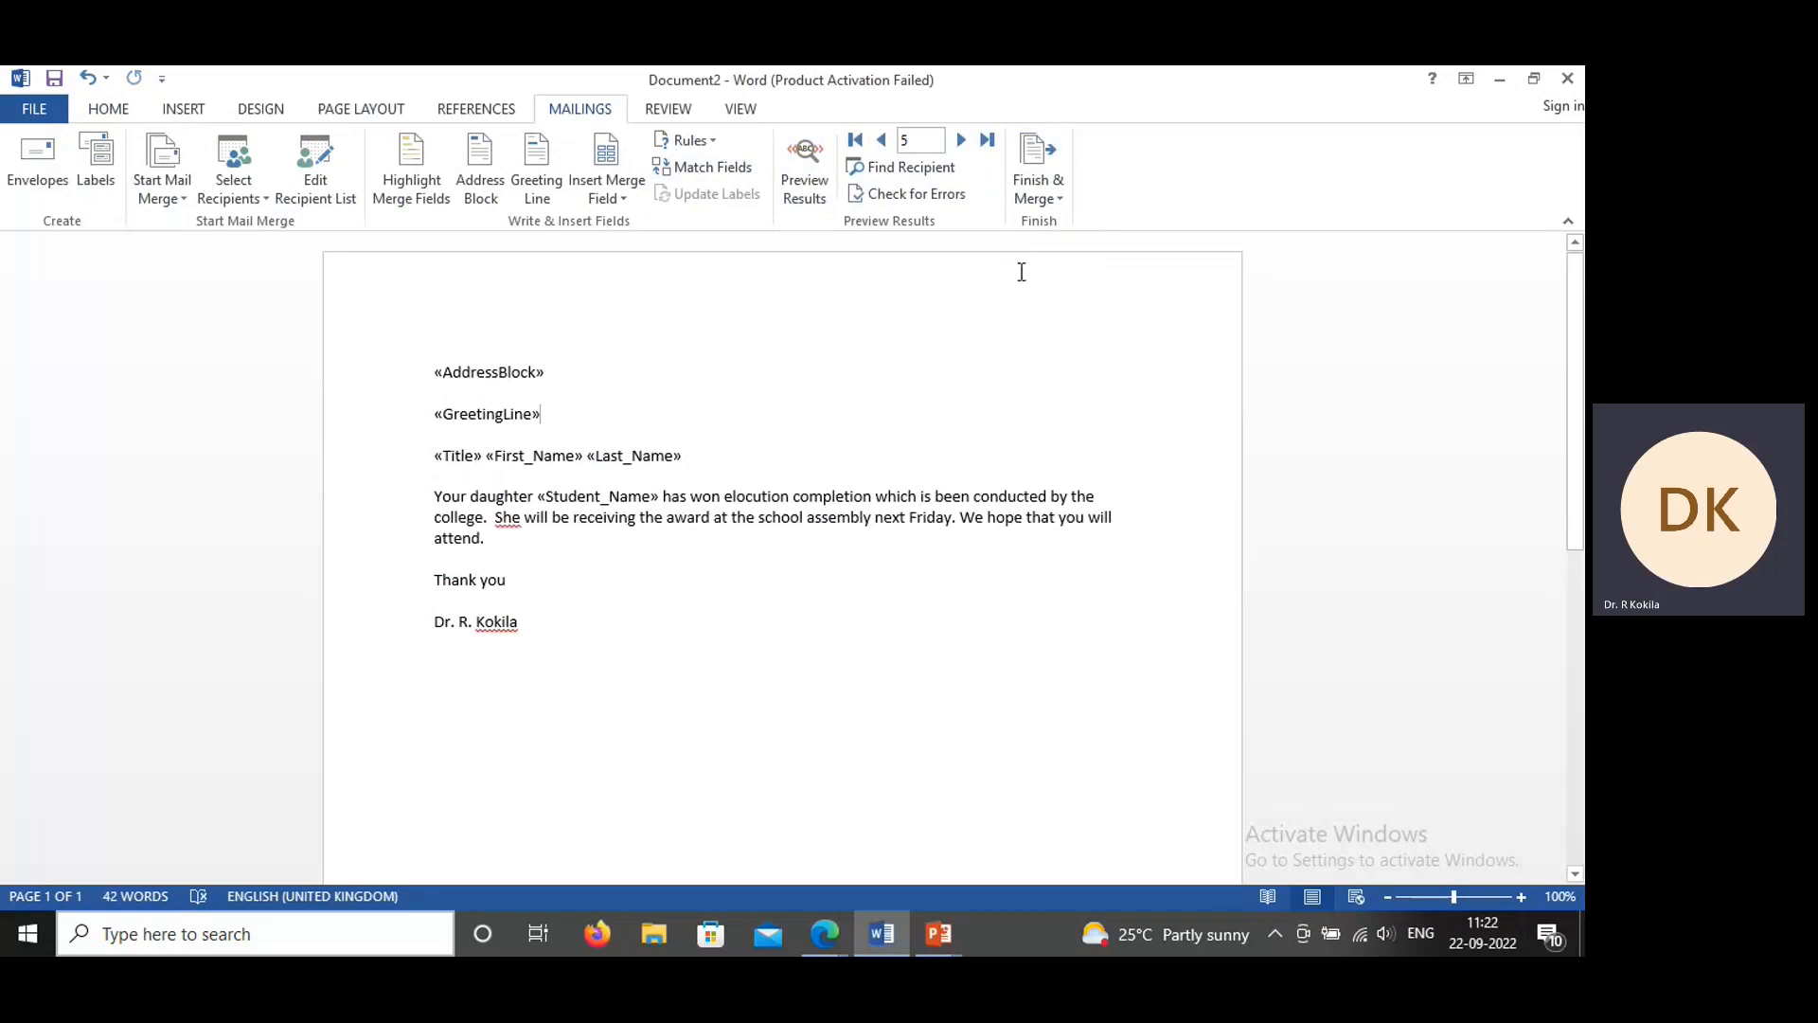
Step: Merge all records into a new document of individual letters and look through its pages
left_click(1062, 198)
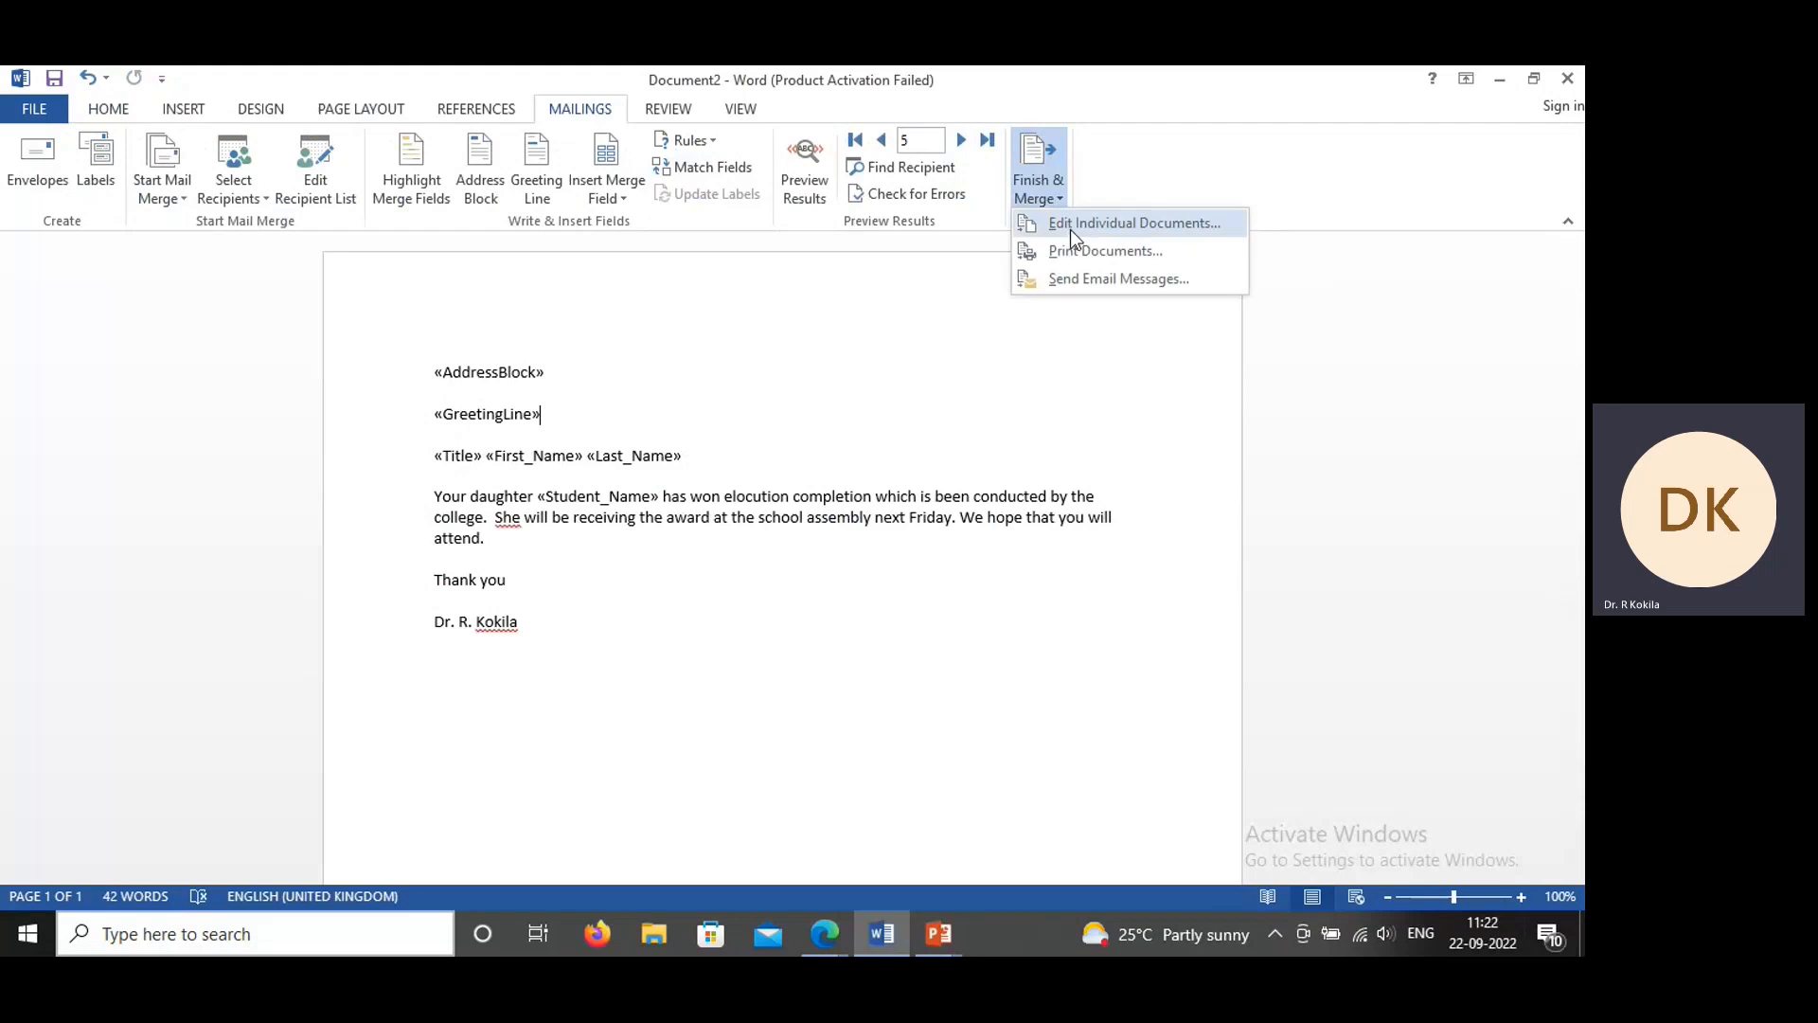
left_click(1070, 229)
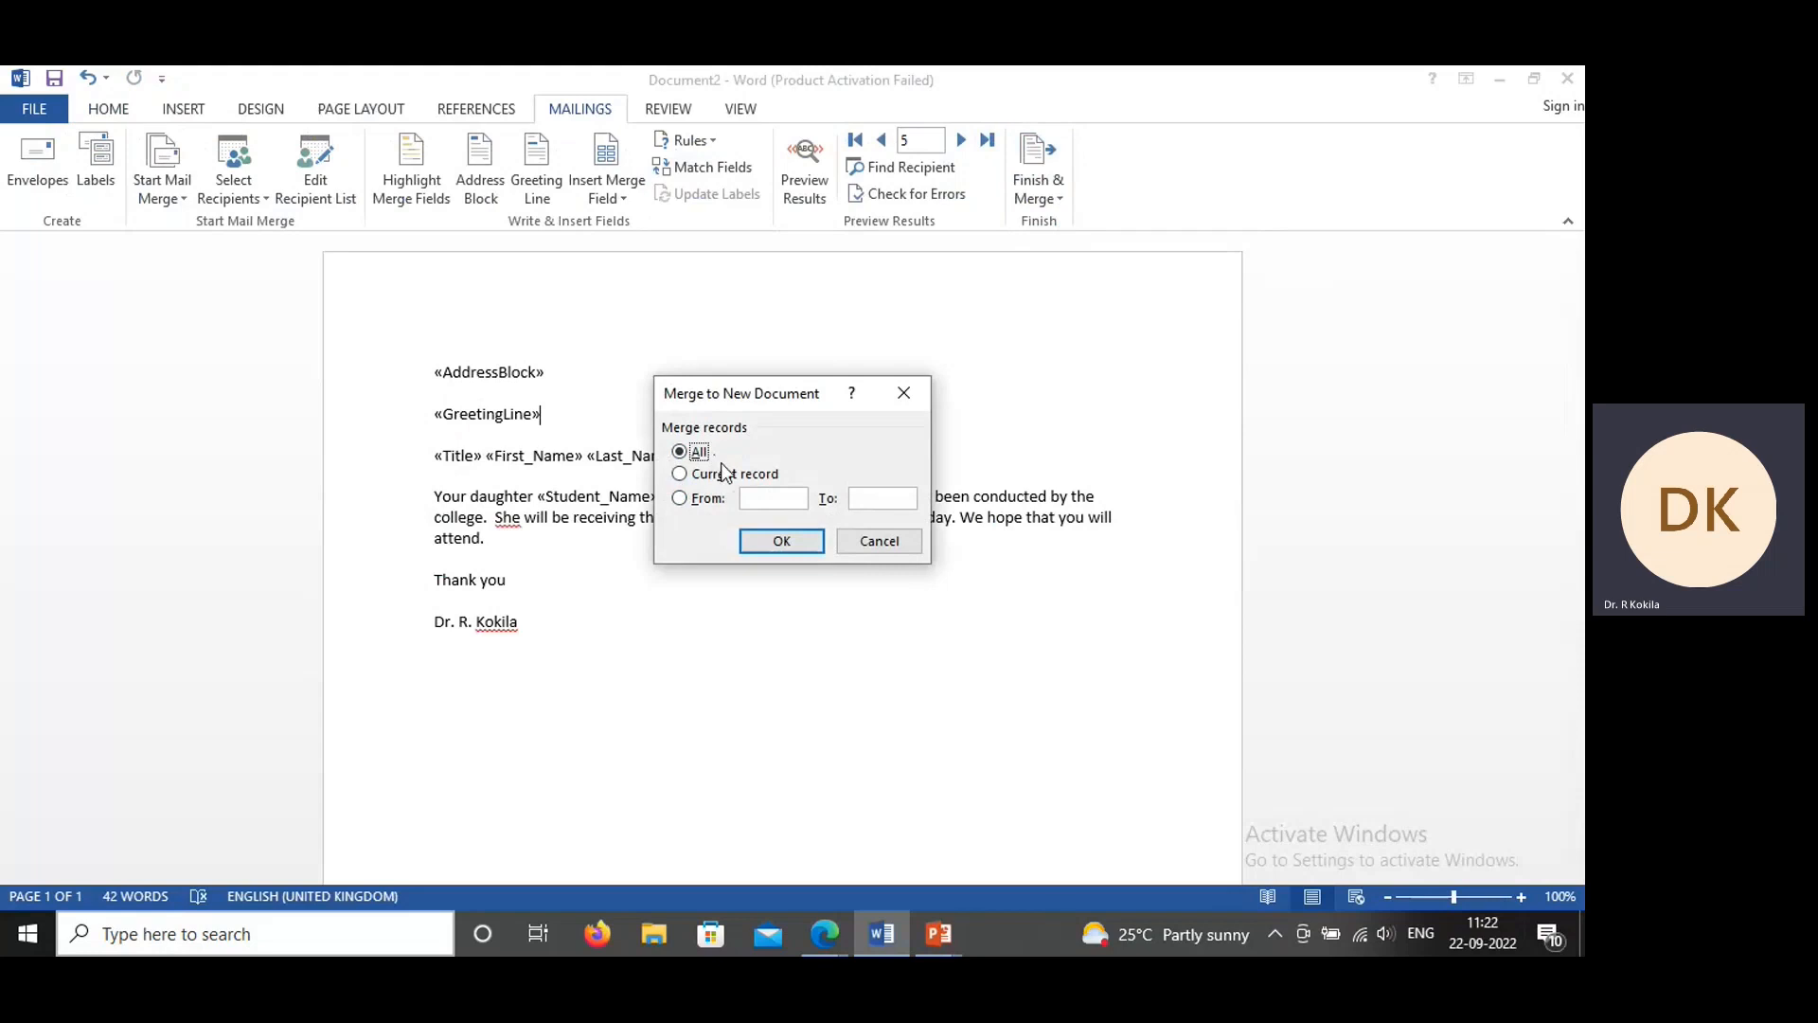
left_click(761, 501)
type("1")
left_click(885, 502)
left_click(690, 454)
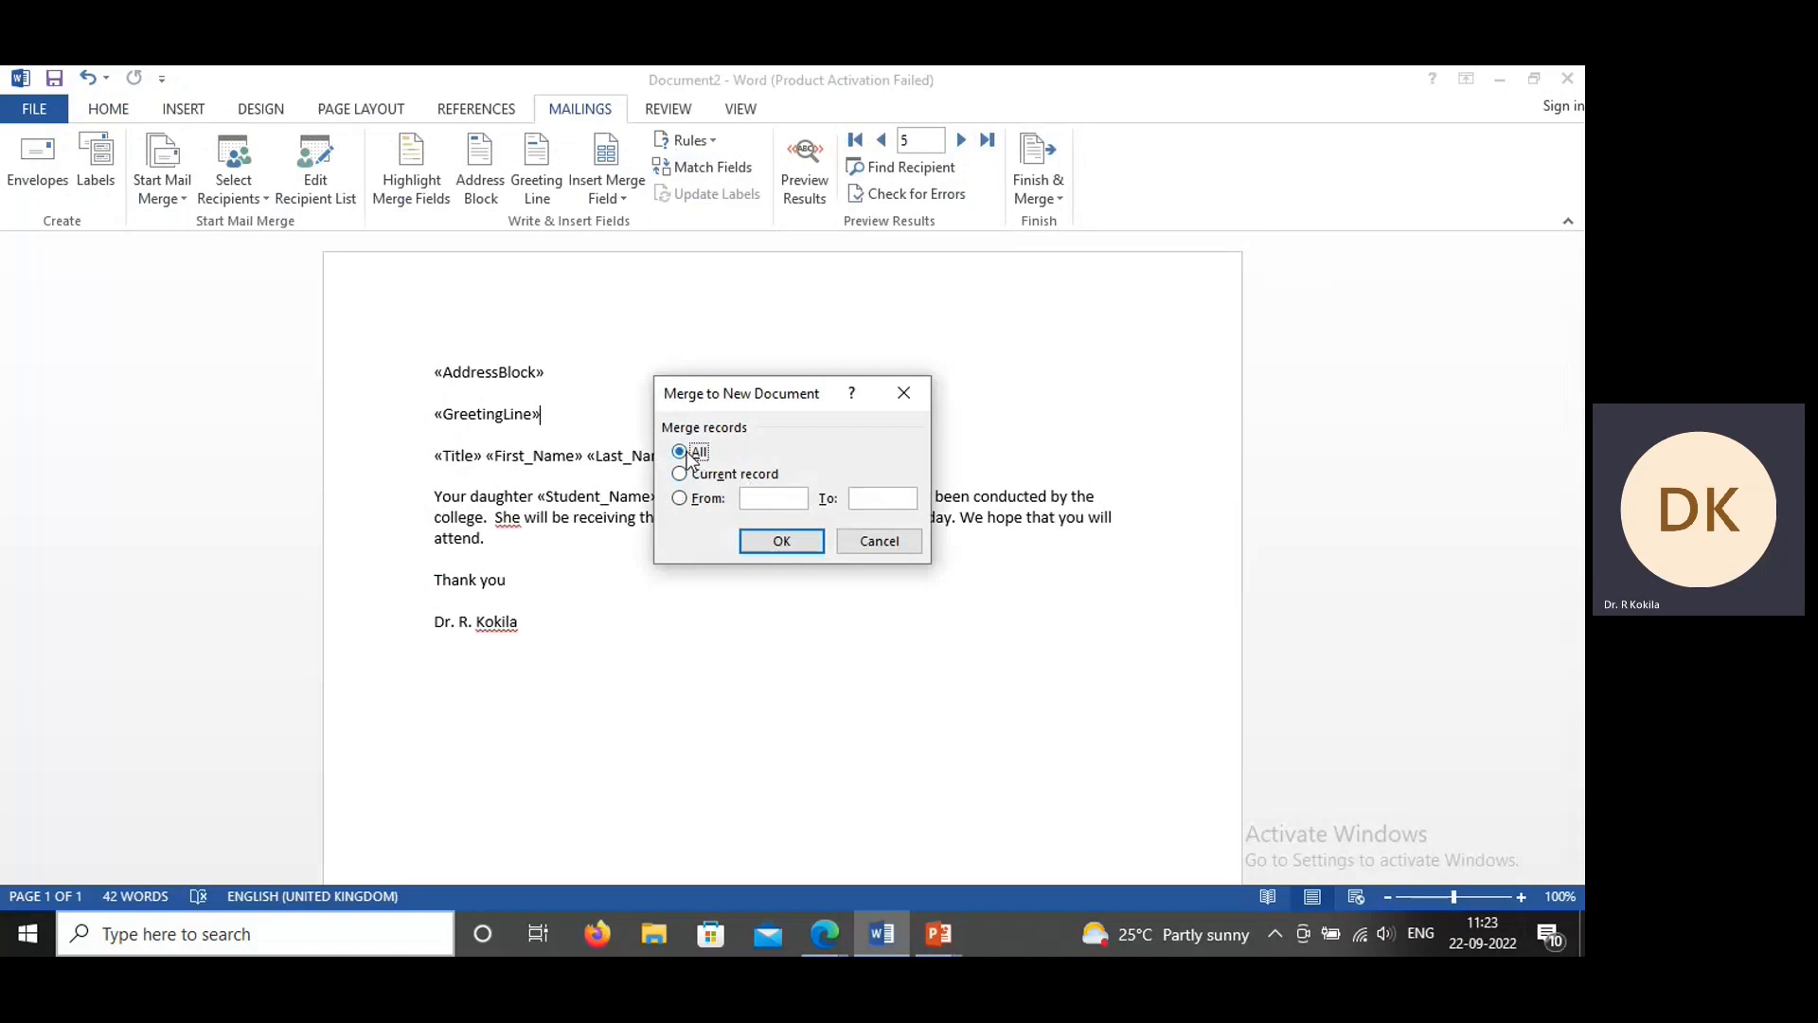
left_click(783, 542)
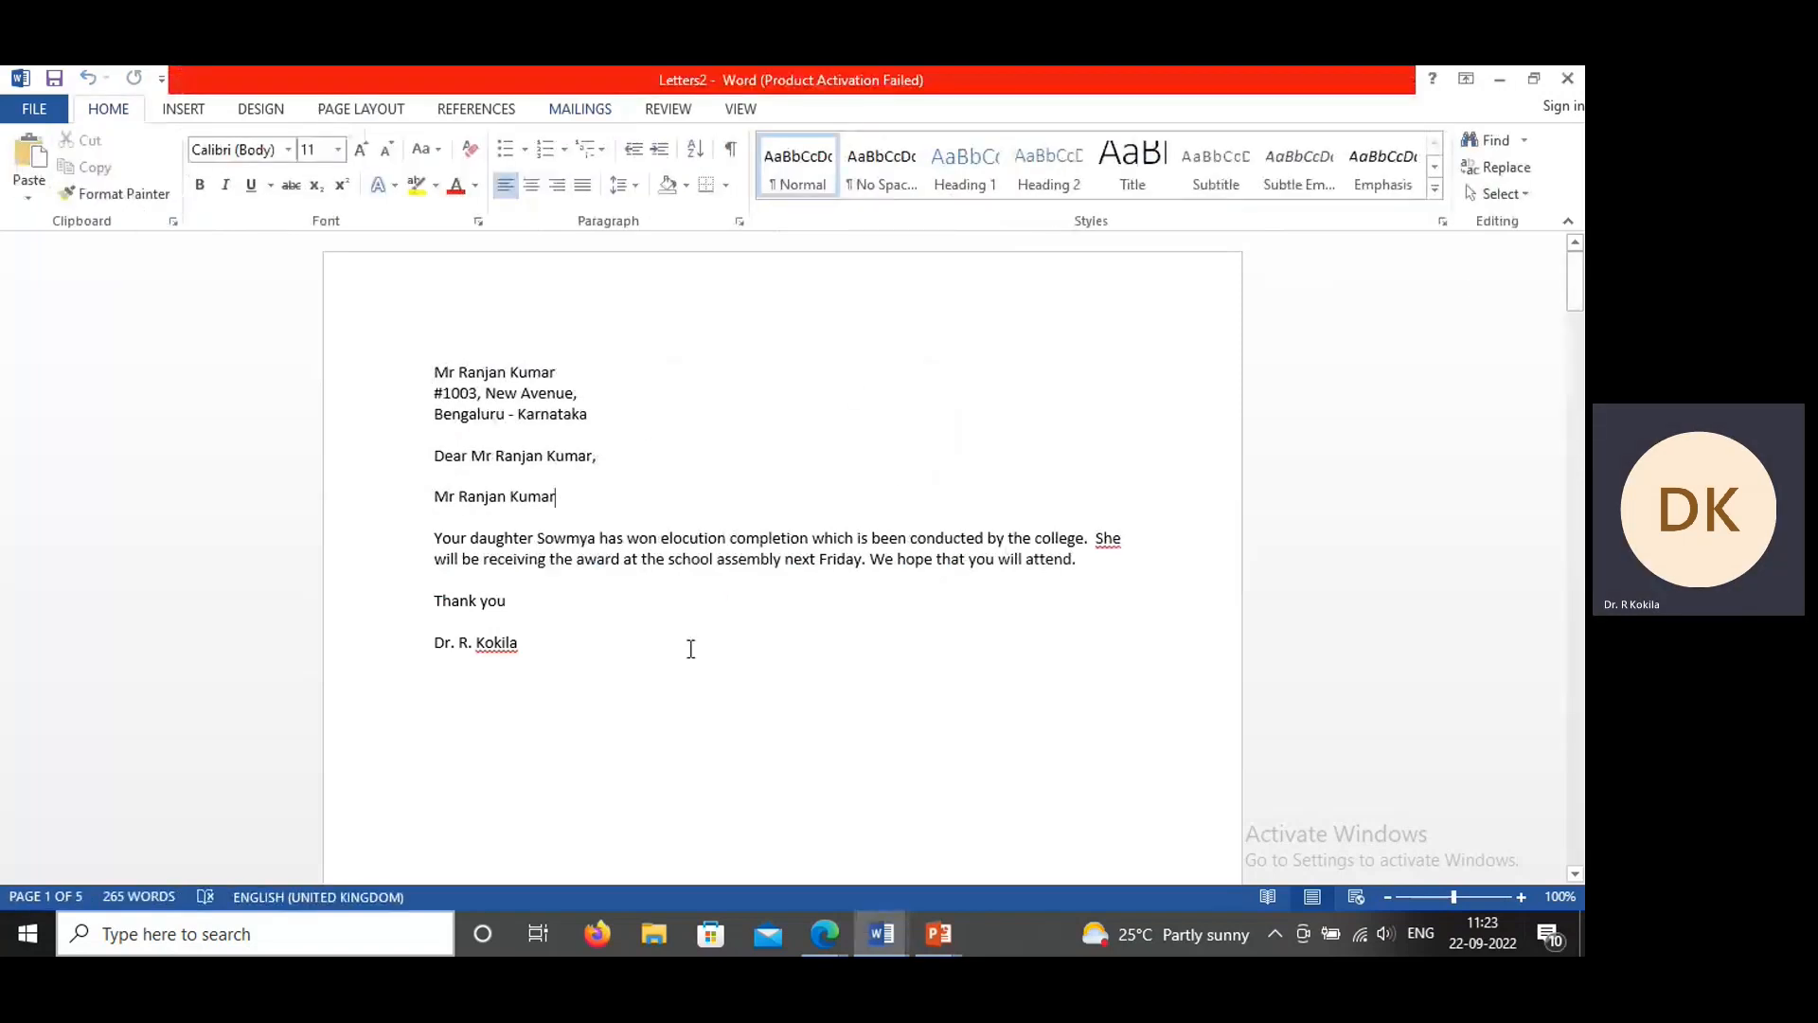
left_click_drag(1575, 284, 1582, 774)
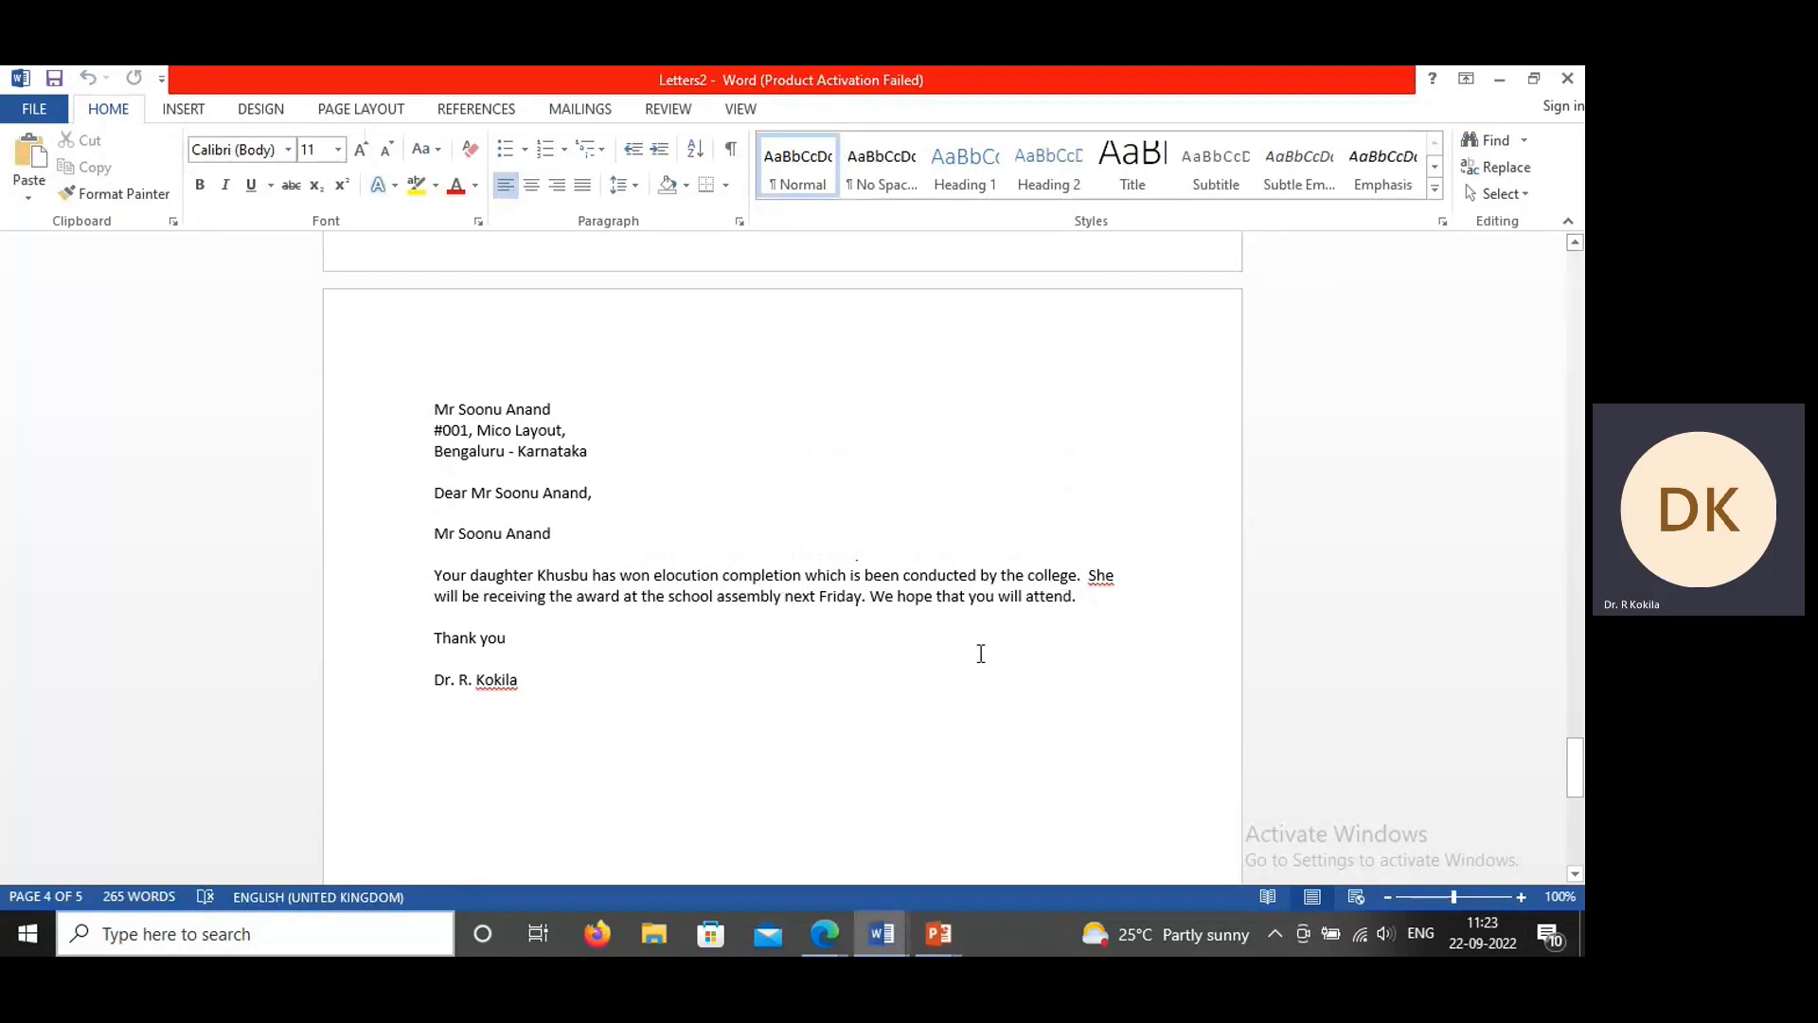
Step: Save the merged letters as a Word document named "parent" in the Documents folder
left_click(35, 109)
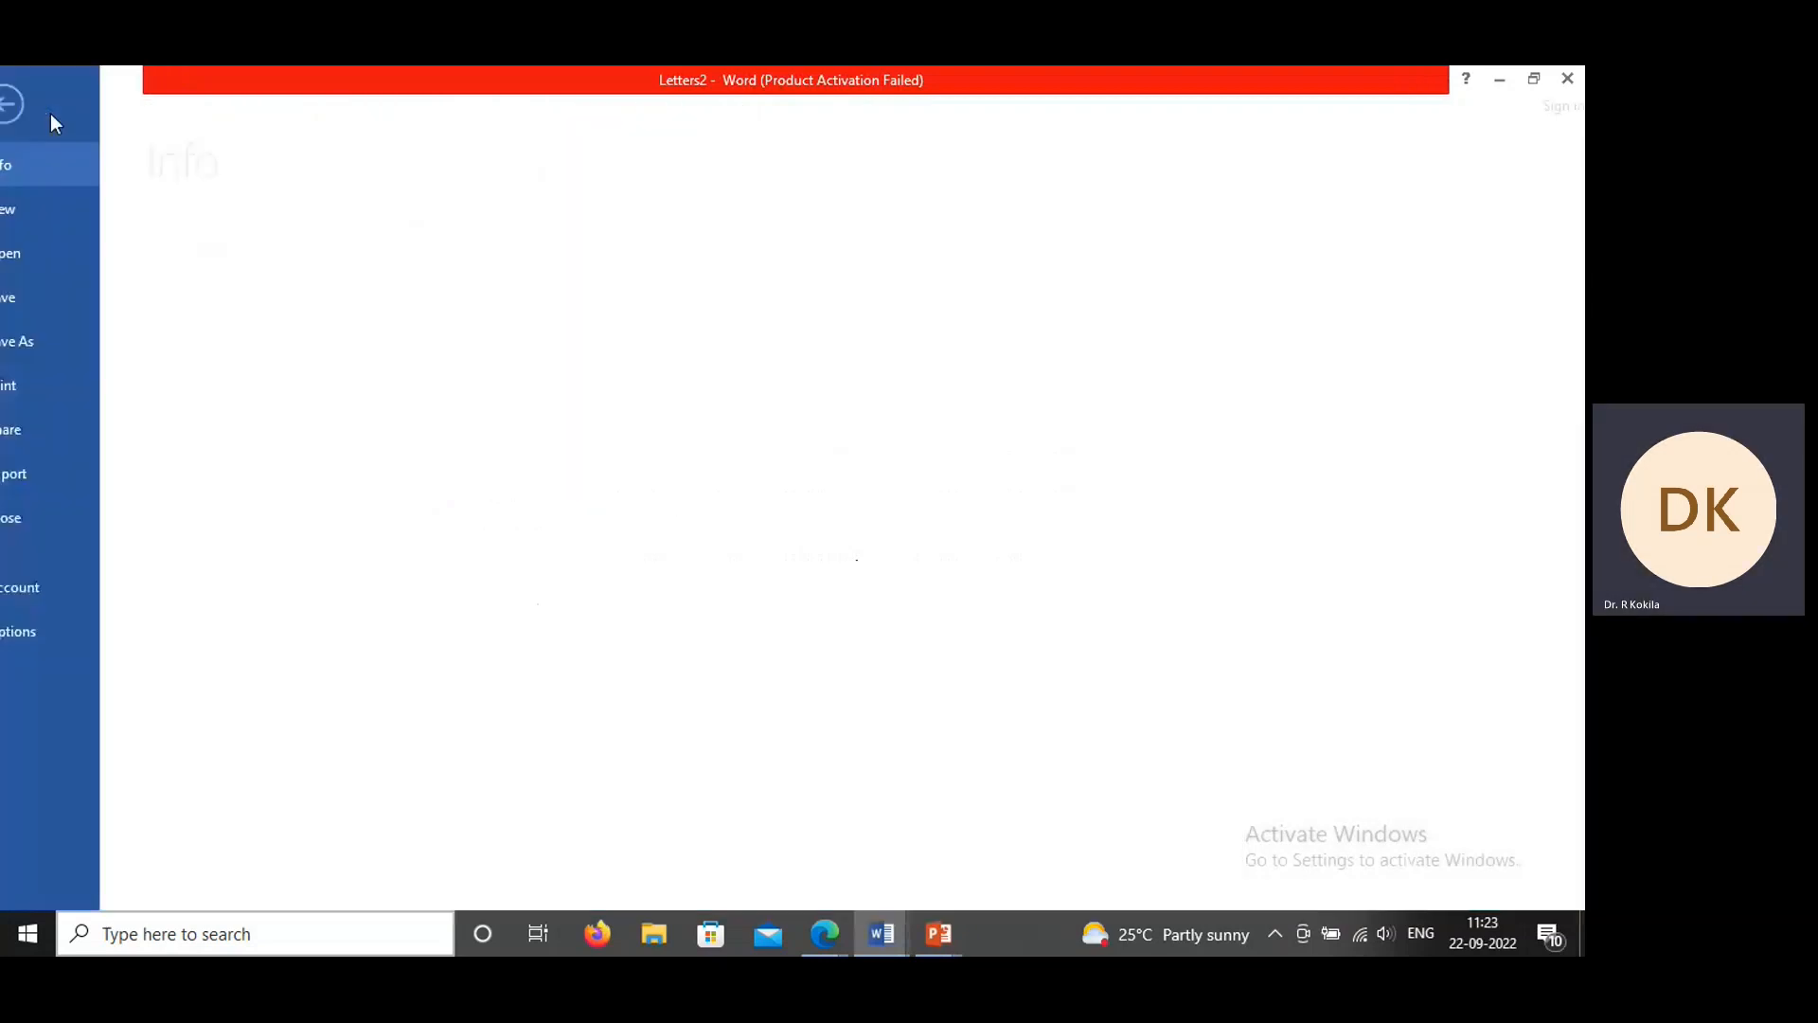
left_click(48, 314)
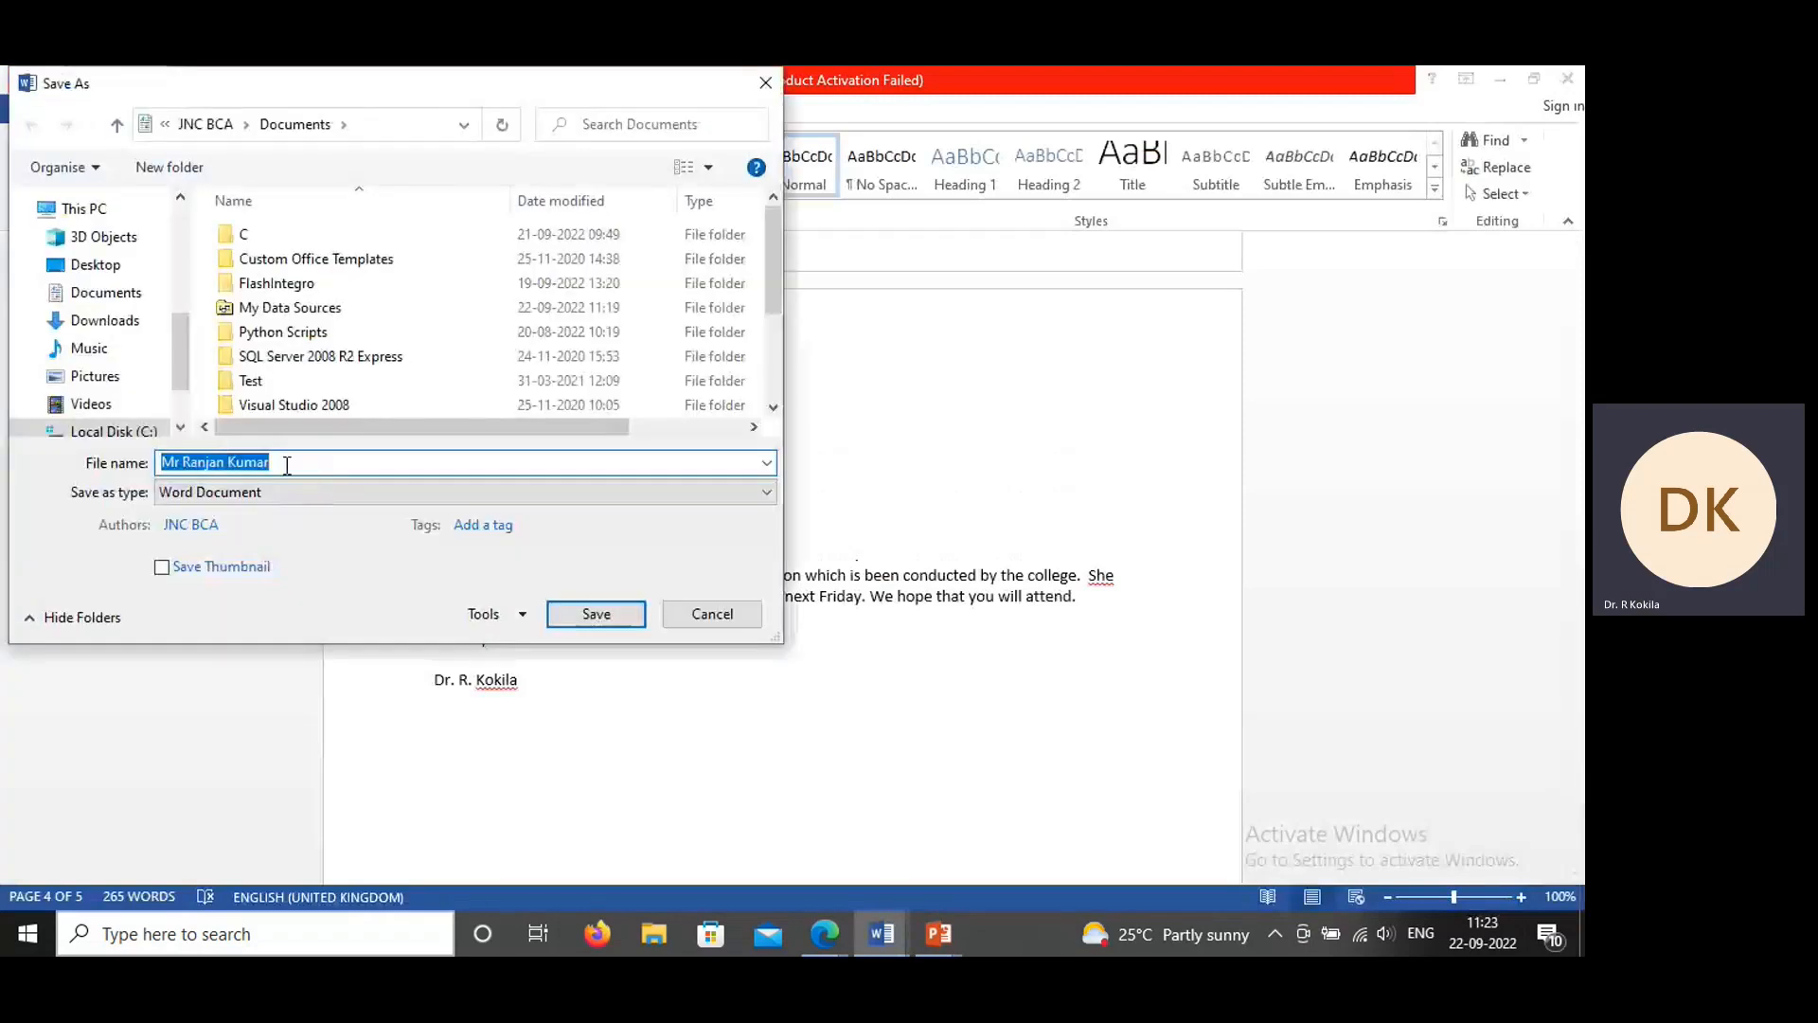
key("BackSpace")
type("pa")
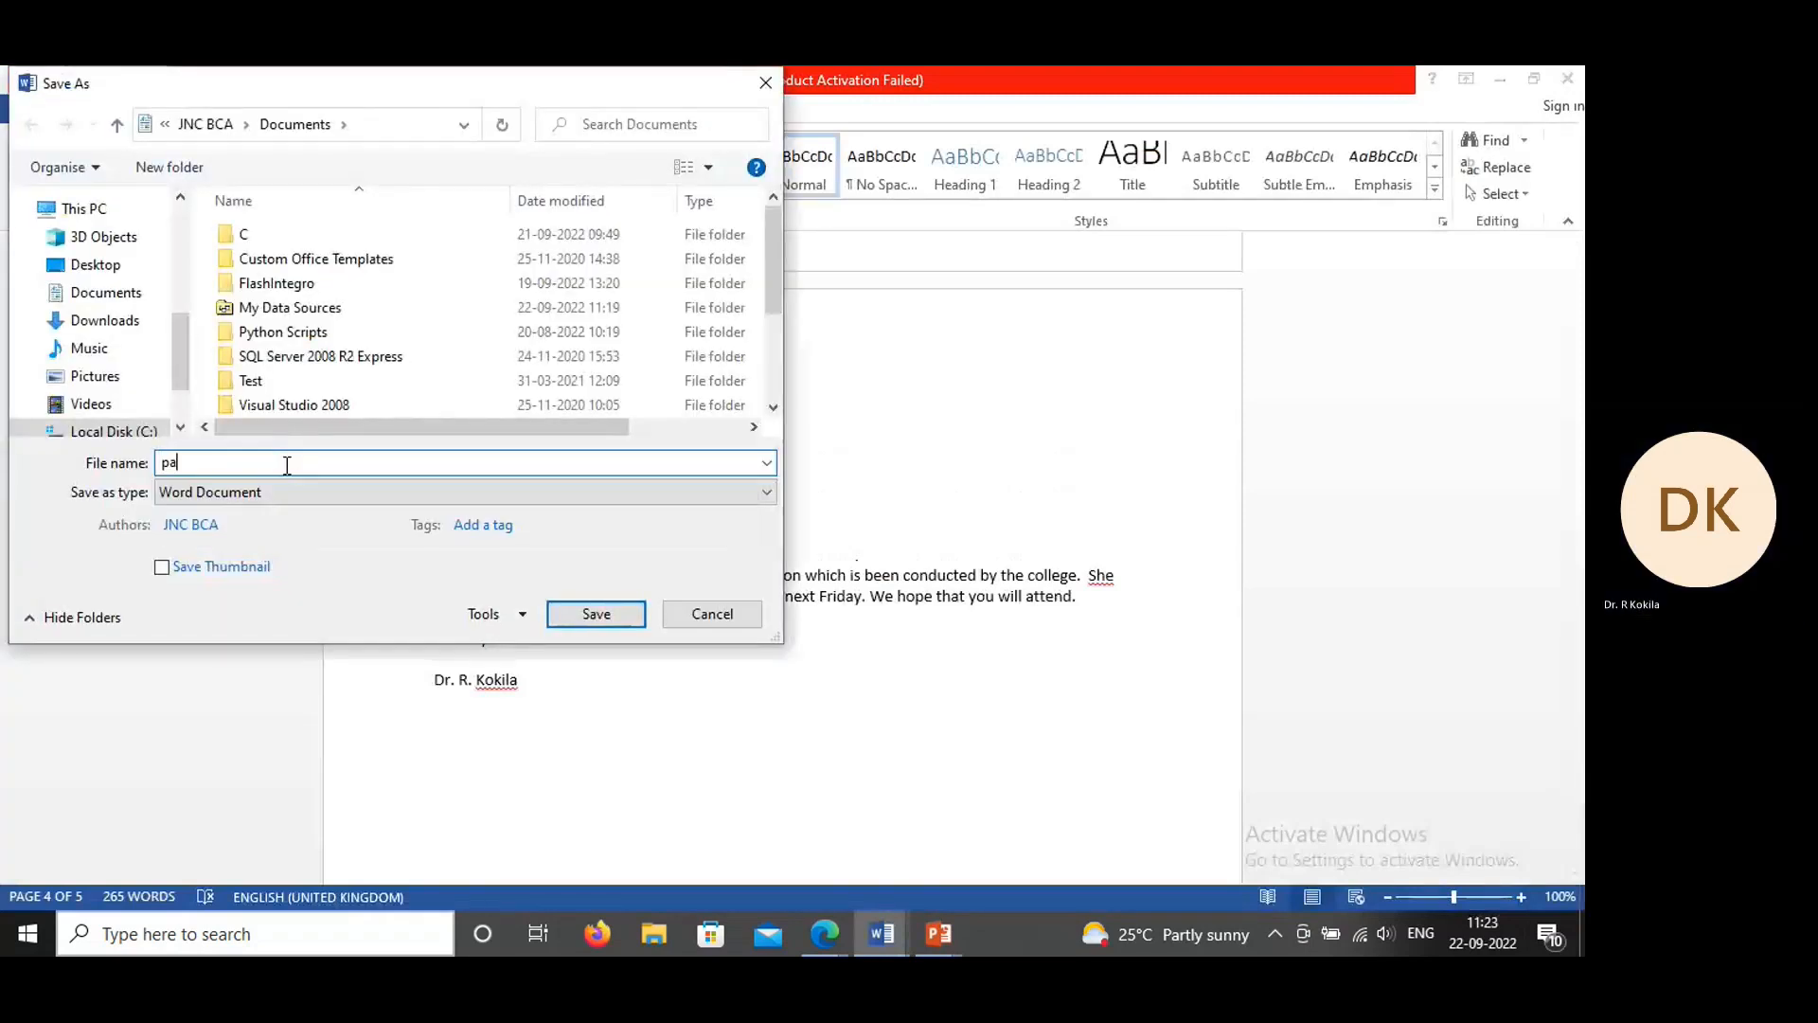
type("rent")
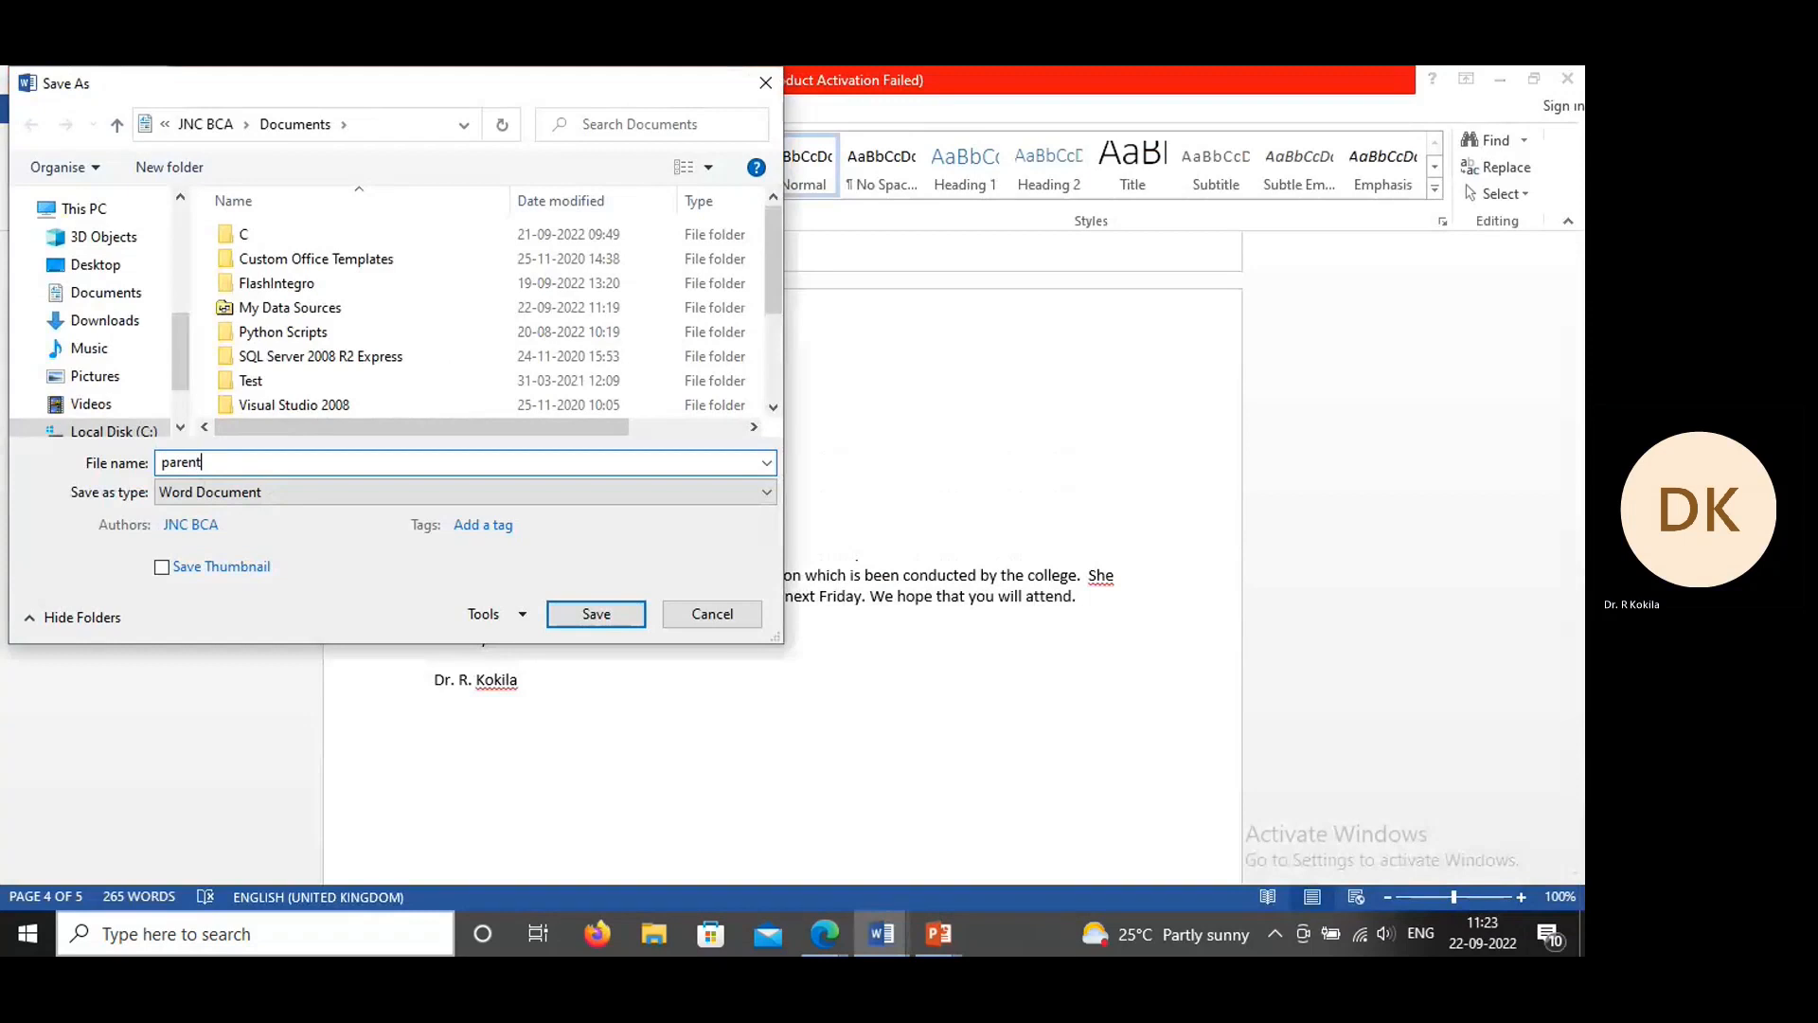
left_click(612, 626)
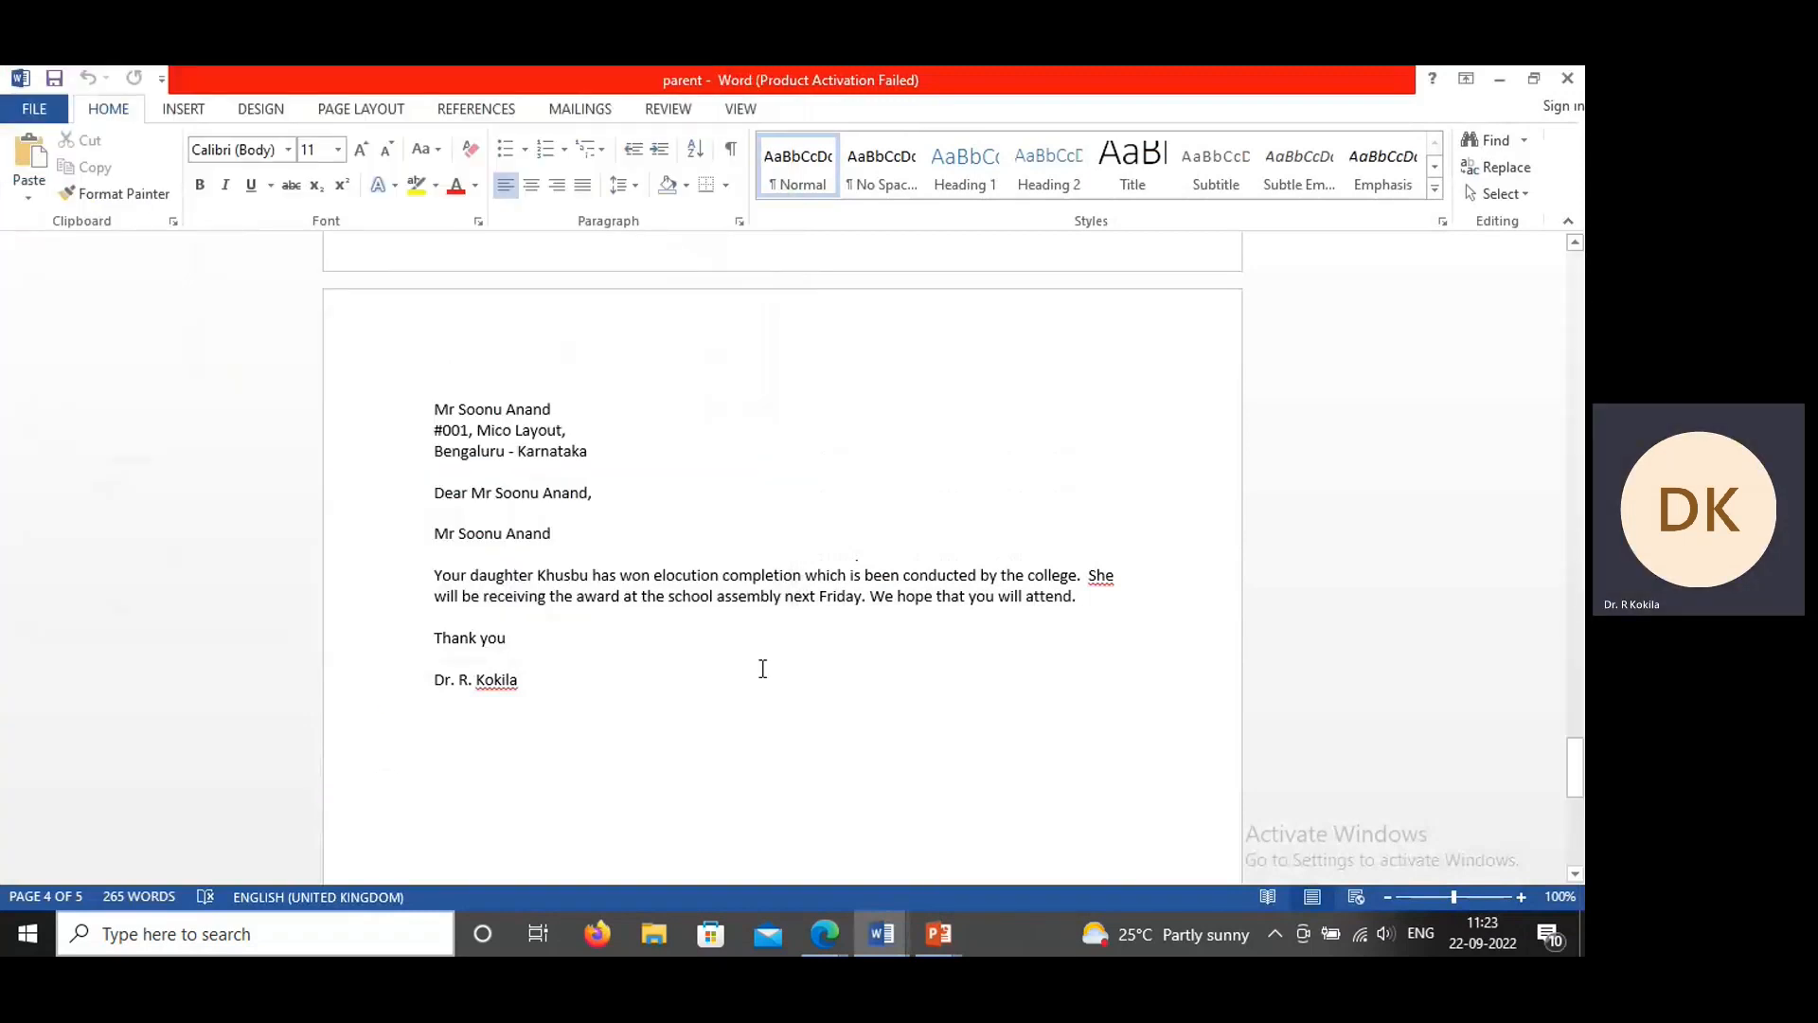